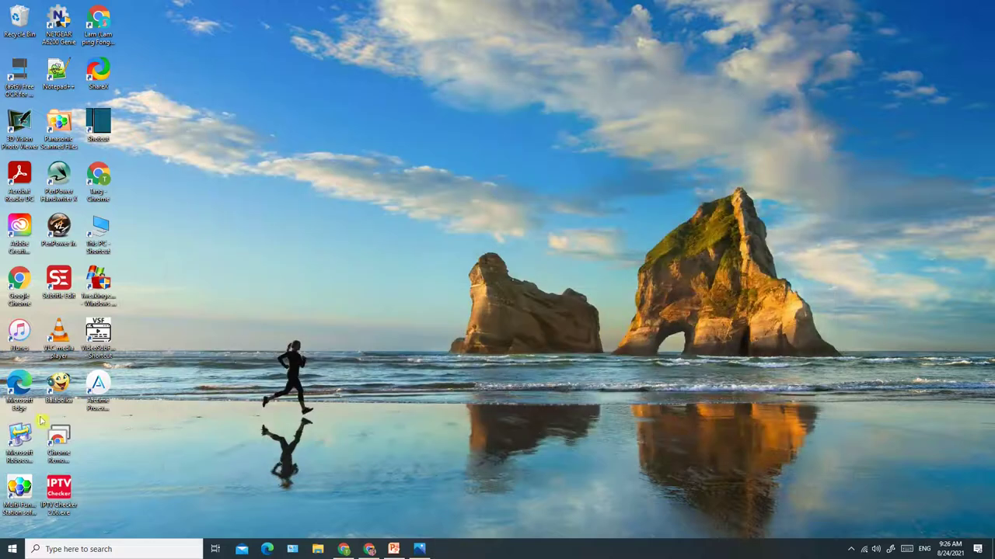
Launch Adobe Photoshop 2021 and maximize its window
left_click(11, 553)
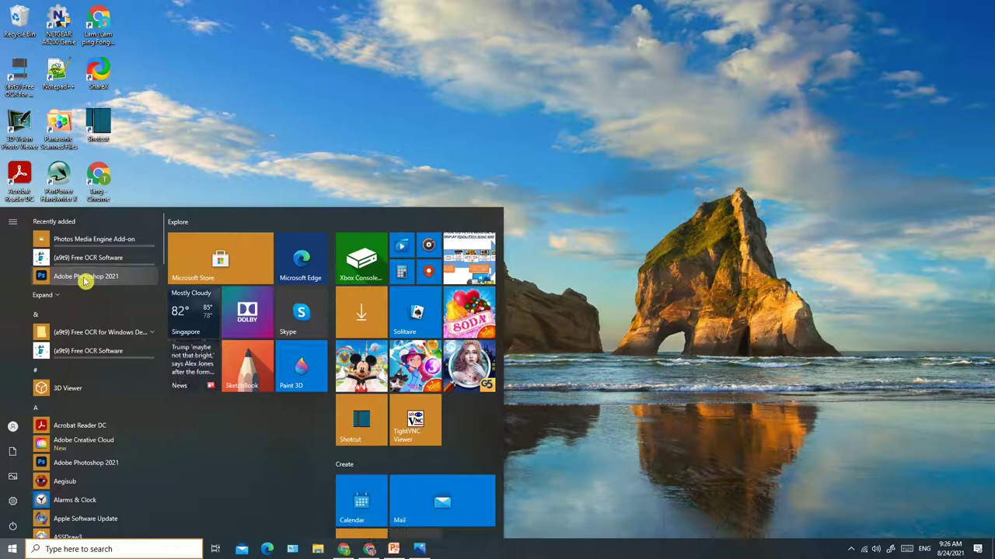
left_click(84, 278)
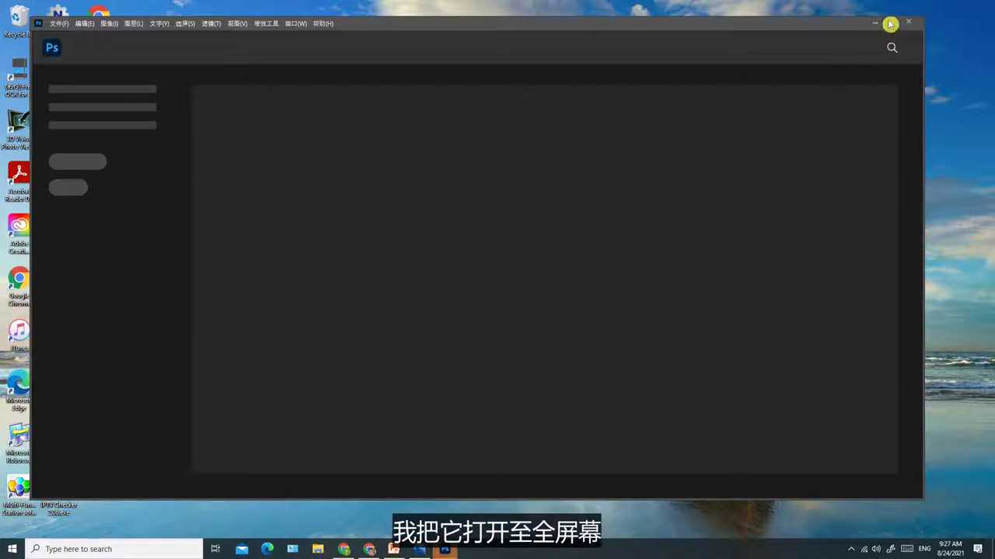
left_click(892, 24)
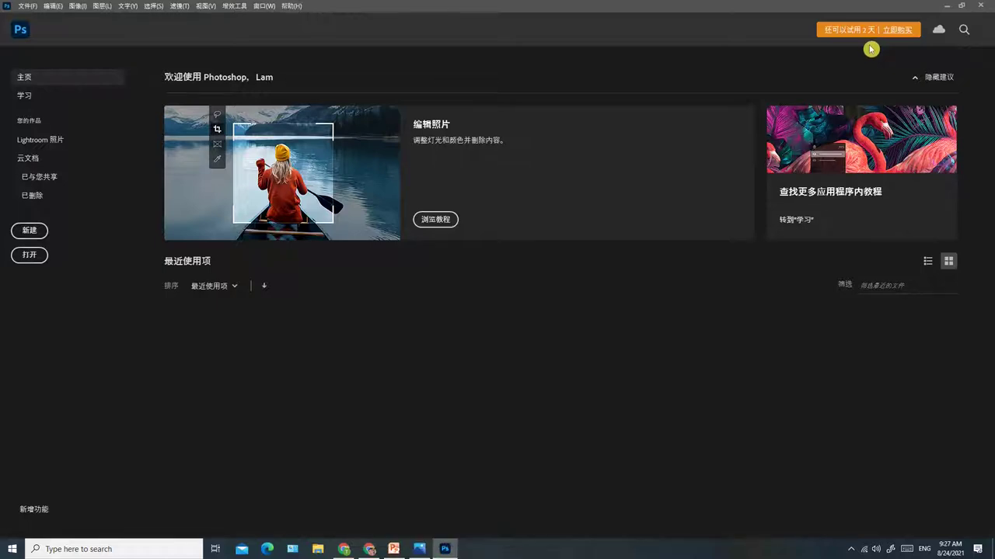
Create a new document from the default Photoshop size preset, 16 x 12 cm at 300 ppi
left_click(27, 8)
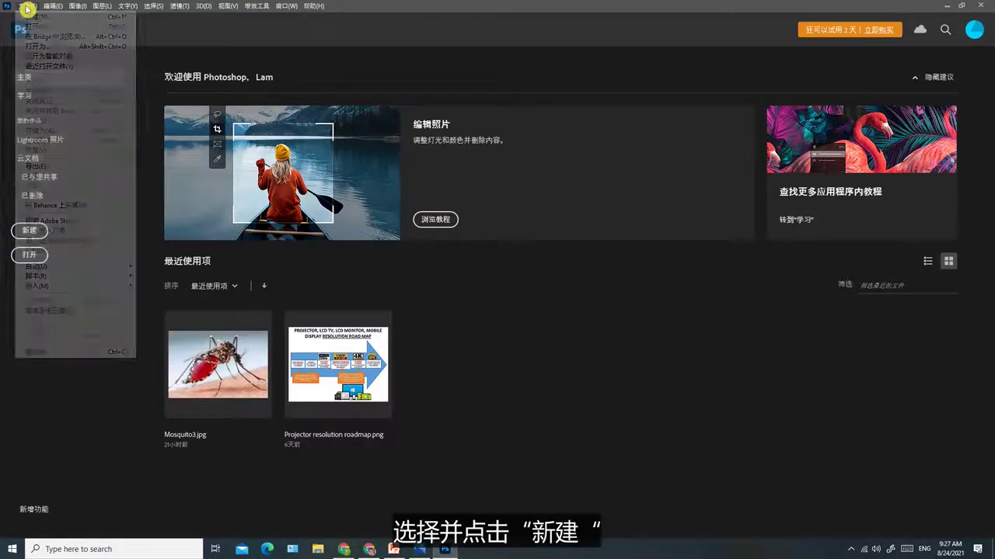
left_click(35, 16)
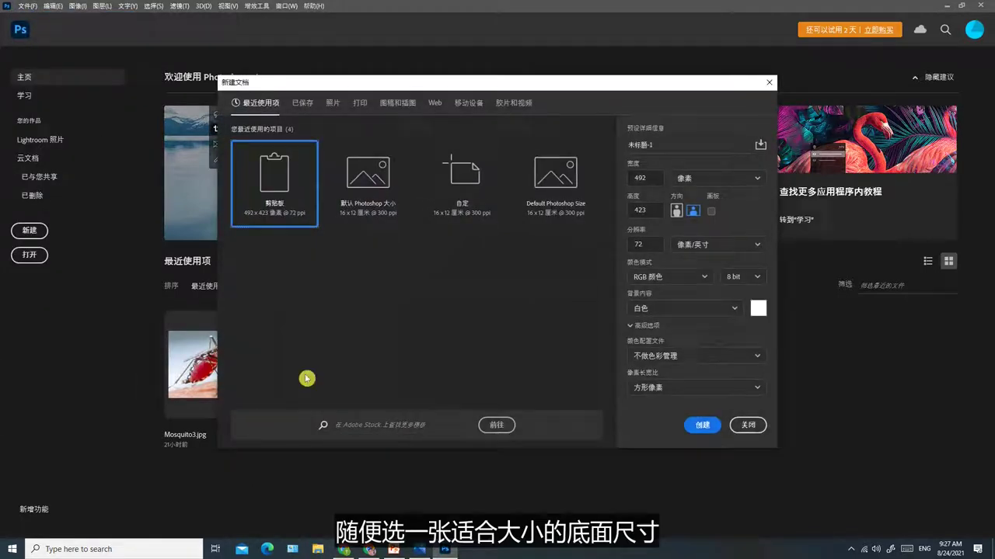
left_click(368, 190)
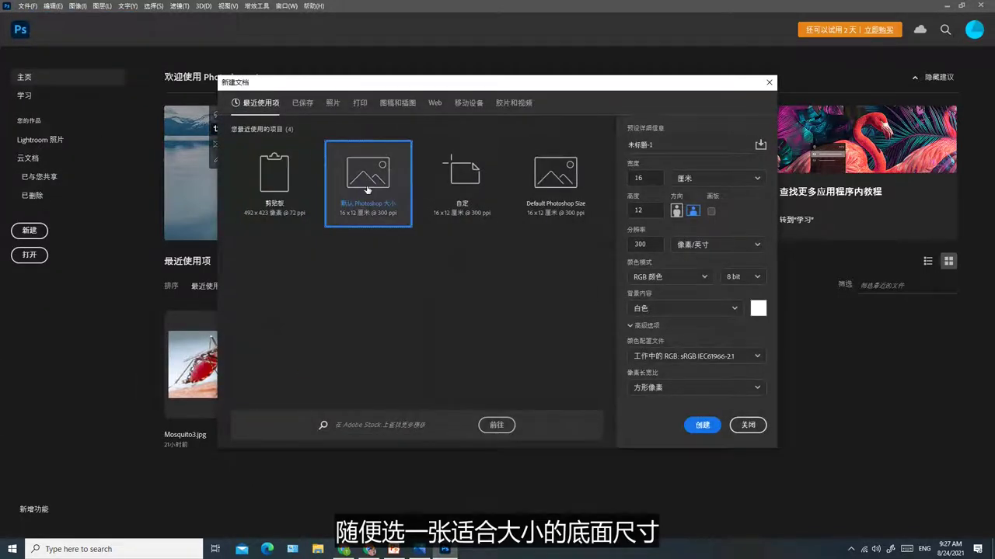
left_click(702, 425)
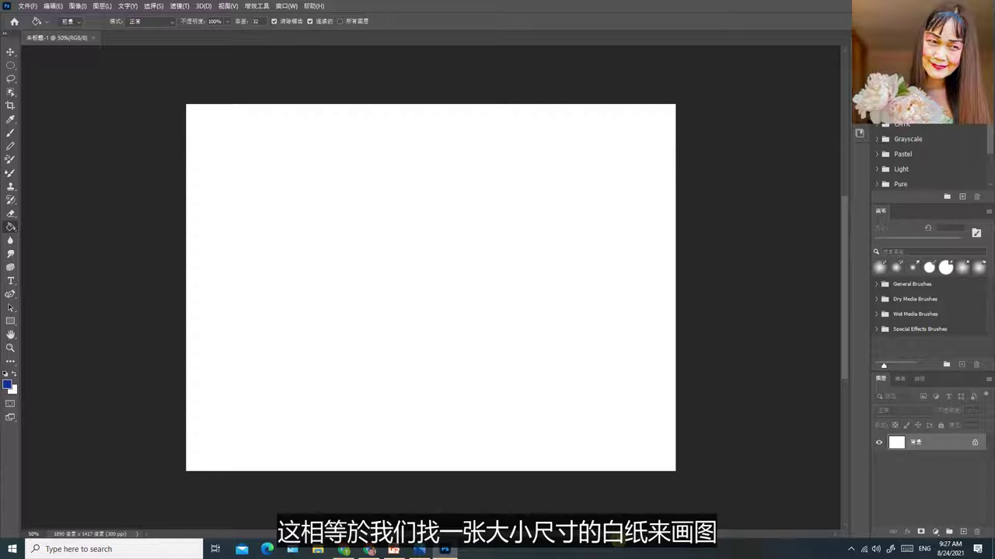
Paint a solid blue patch near the canvas's upper-left corner with the Brush tool
mouse_move(245, 534)
left_mouse_down()
mouse_move(217, 533)
mouse_move(264, 534)
left_mouse_up()
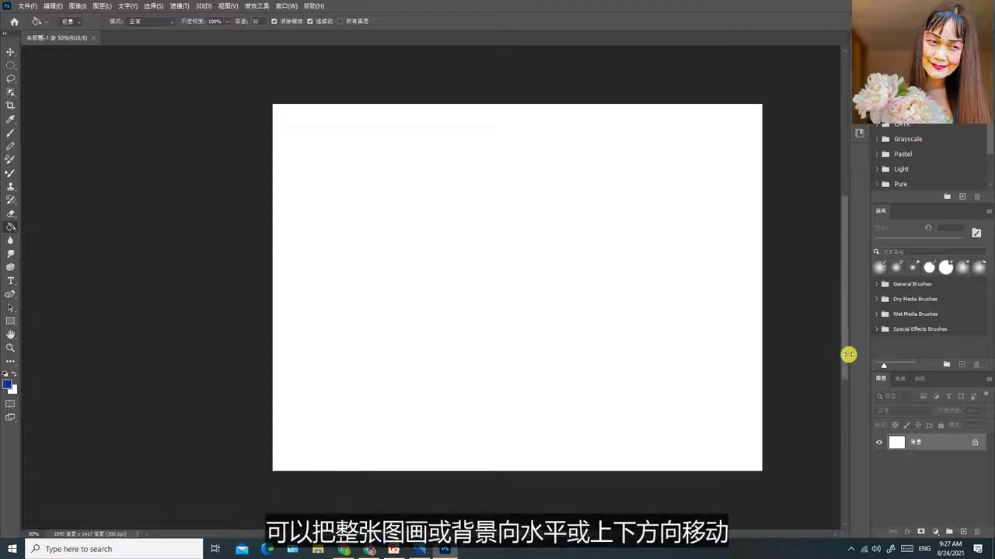
mouse_move(846, 345)
left_mouse_down()
mouse_move(859, 211)
mouse_move(844, 366)
mouse_move(844, 349)
left_mouse_up()
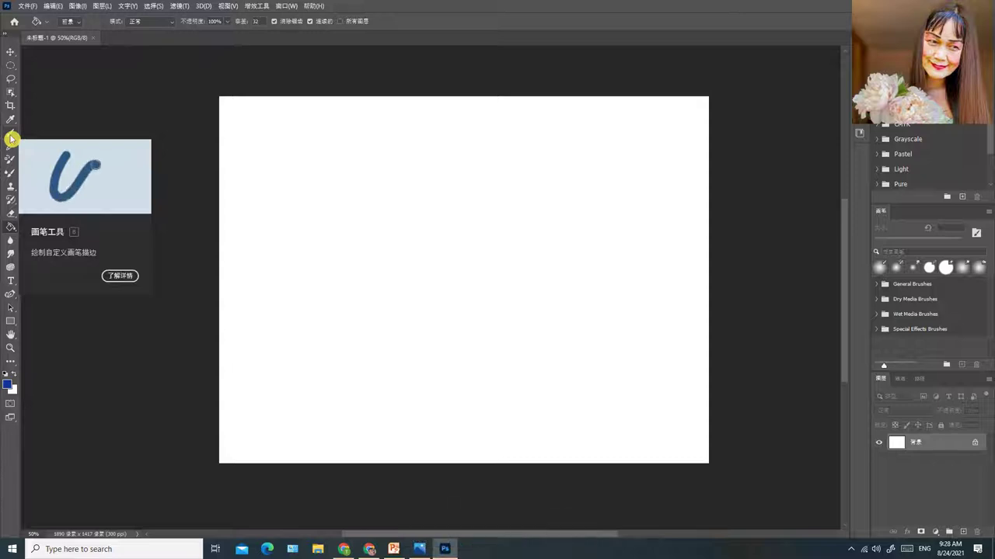
left_click(10, 135)
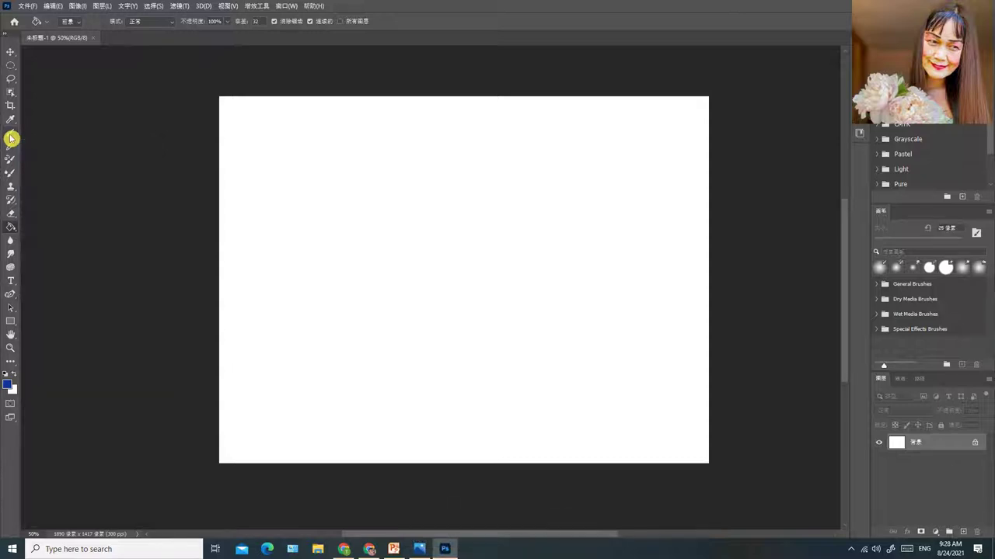
mouse_move(289, 201)
left_mouse_down()
mouse_move(350, 201)
mouse_move(383, 171)
mouse_move(358, 155)
mouse_move(283, 157)
mouse_move(280, 190)
mouse_move(324, 205)
mouse_move(292, 189)
mouse_move(344, 190)
mouse_move(284, 167)
mouse_move(338, 174)
mouse_move(294, 177)
mouse_move(336, 184)
mouse_move(280, 158)
mouse_move(355, 172)
left_mouse_up()
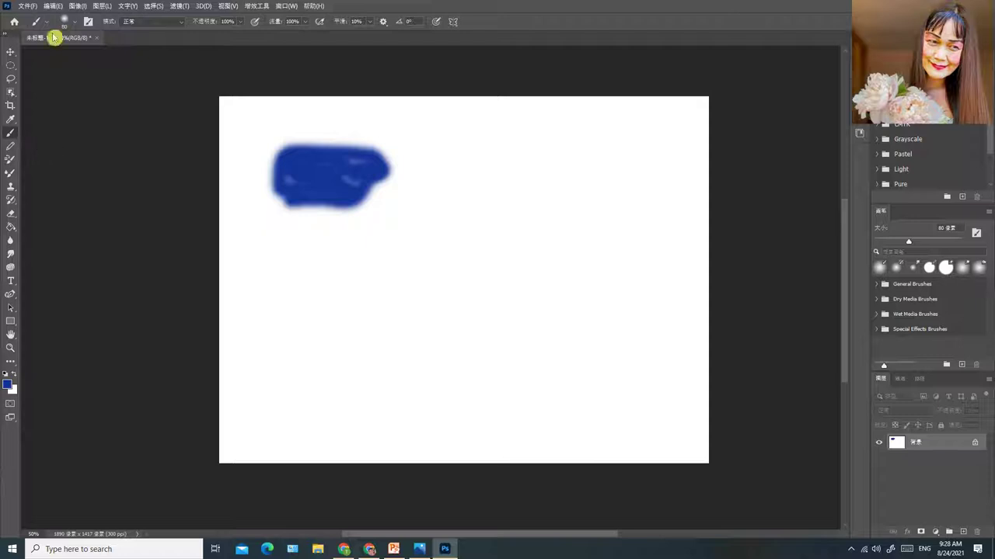
Set the brush size to 25 px and paint a thin winding blue line to the right of the patch
left_click(76, 25)
left_click_drag(84, 55, 65, 56)
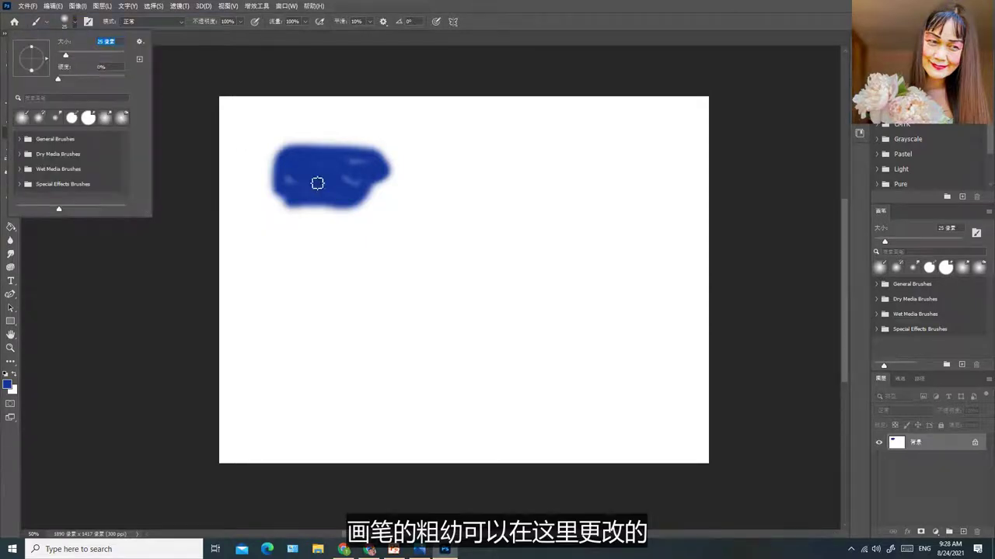
left_click(413, 201)
mouse_move(405, 195)
left_mouse_down()
mouse_move(451, 193)
mouse_move(453, 176)
mouse_move(505, 222)
mouse_move(508, 197)
mouse_move(487, 174)
left_mouse_up()
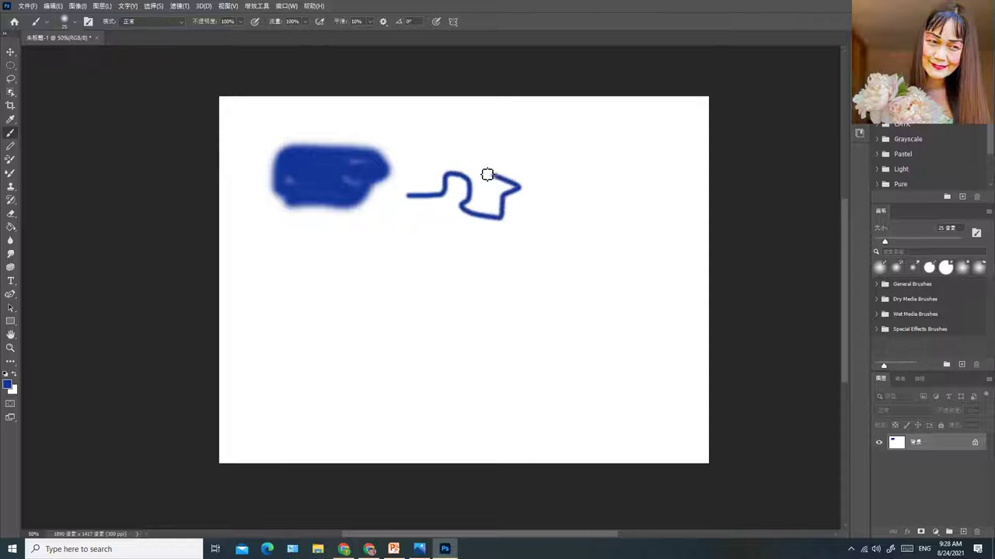
Draw two short blue squiggles side by side below the patch with the Pencil tool, one at 23 px and one at 10 px
left_click(12, 150)
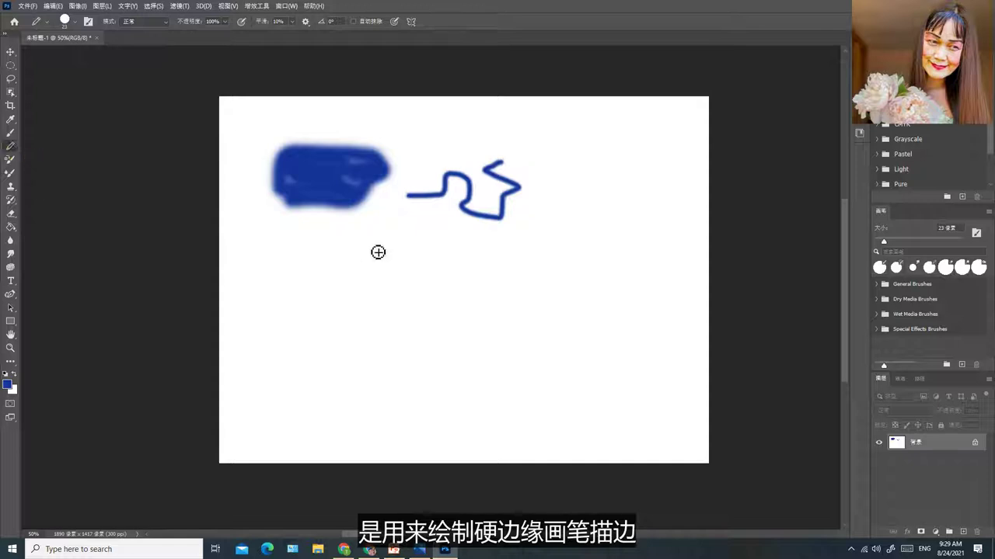
mouse_move(304, 252)
left_mouse_down()
mouse_move(362, 251)
mouse_move(338, 267)
mouse_move(375, 267)
left_mouse_up()
left_click(65, 21)
left_click_drag(65, 52, 61, 59)
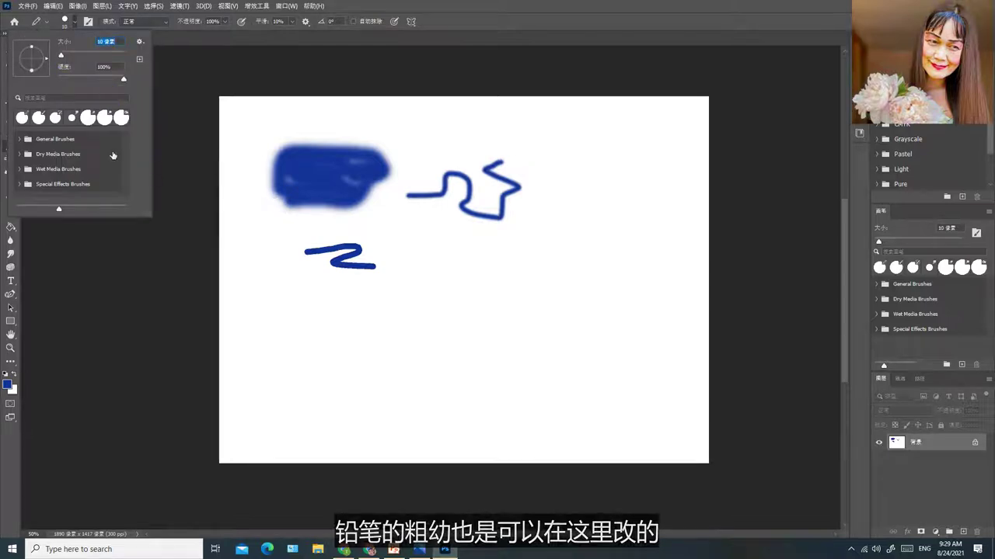
left_click(417, 268)
mouse_move(410, 262)
left_mouse_down()
mouse_move(438, 261)
mouse_move(433, 272)
mouse_move(448, 279)
mouse_move(477, 271)
left_mouse_up()
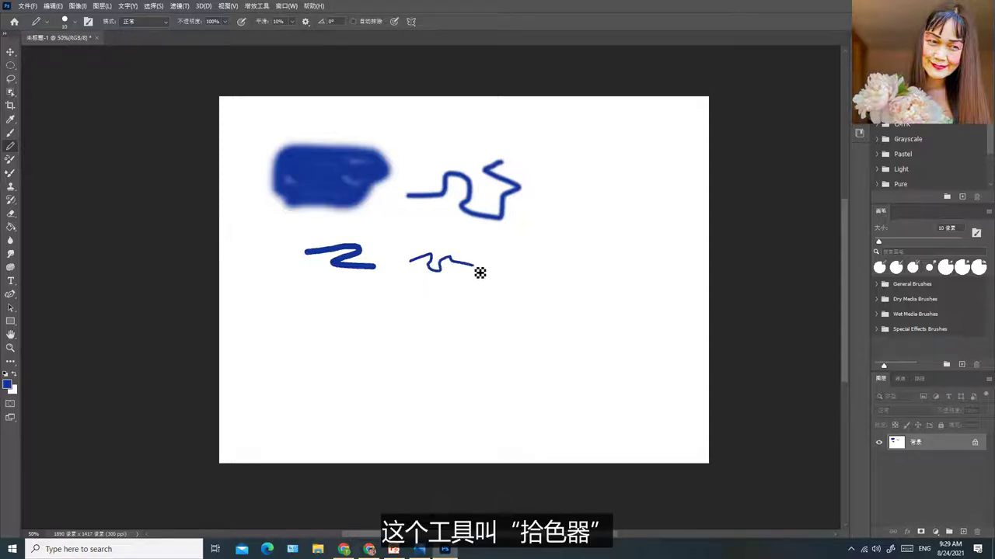
Set the foreground color to magenta ad1c78 and draw a pencil squiggle to the right of the thin blue one
left_click(9, 385)
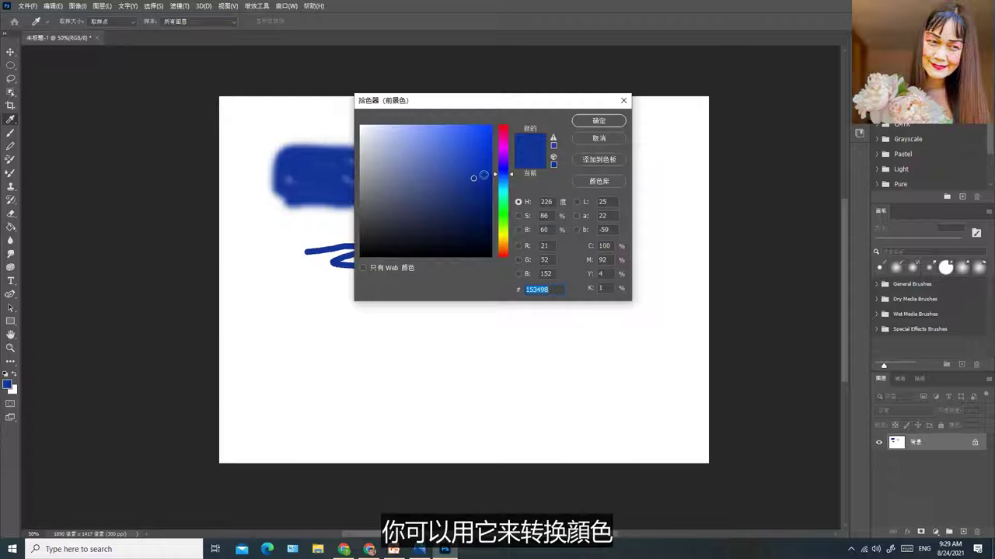
left_click_drag(499, 178, 495, 140)
left_click(475, 136)
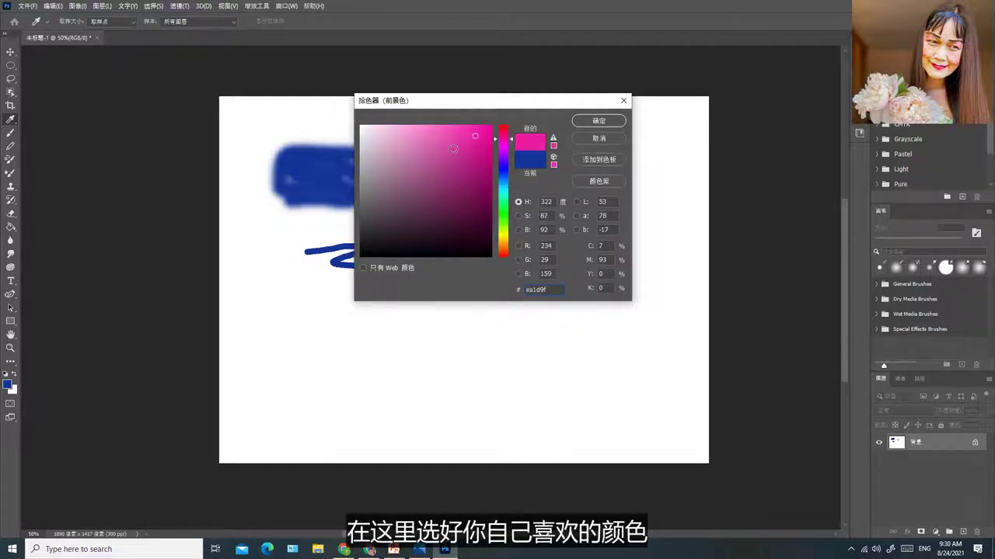
left_click(470, 167)
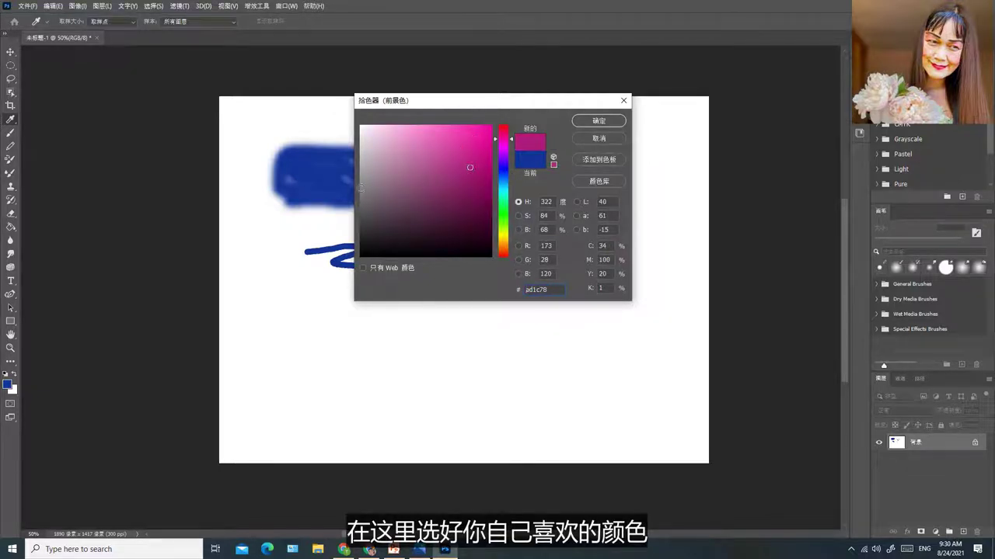
left_click(599, 122)
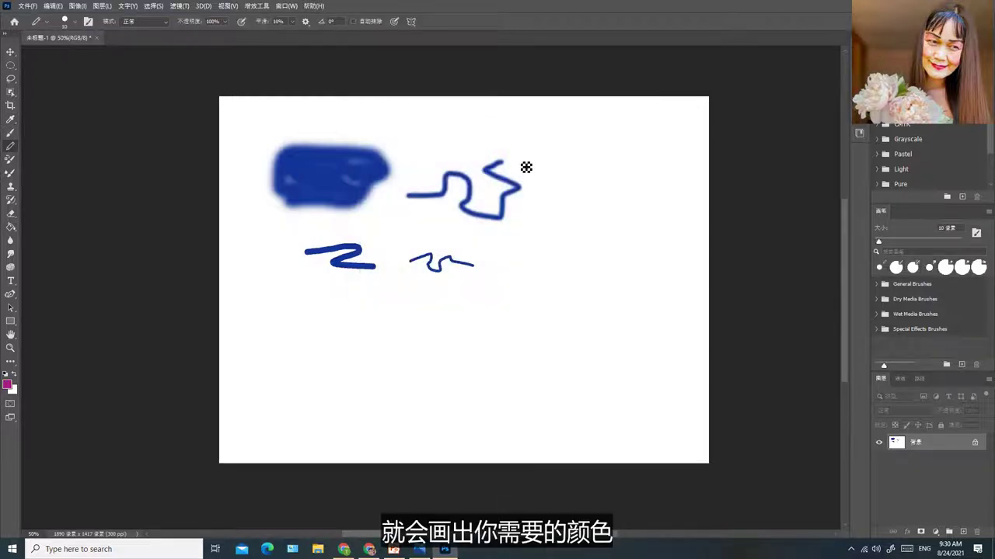
mouse_move(499, 252)
left_mouse_down()
mouse_move(533, 254)
mouse_move(531, 267)
mouse_move(511, 265)
mouse_move(508, 274)
mouse_move(544, 246)
mouse_move(557, 251)
mouse_move(564, 275)
mouse_move(553, 280)
left_mouse_up()
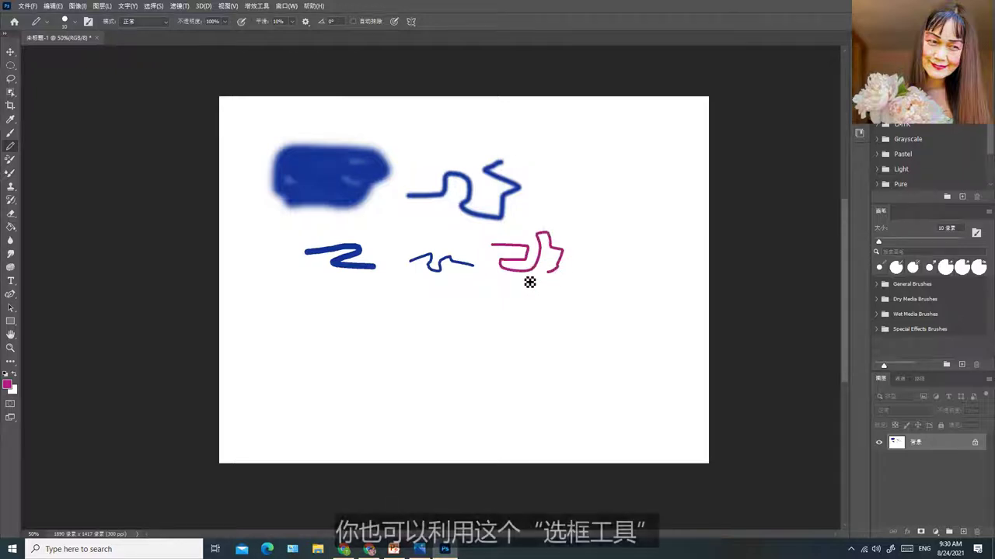
Select the thin blue squiggle with a rectangular marquee and delete it using a Content-Aware fill
left_click(10, 65)
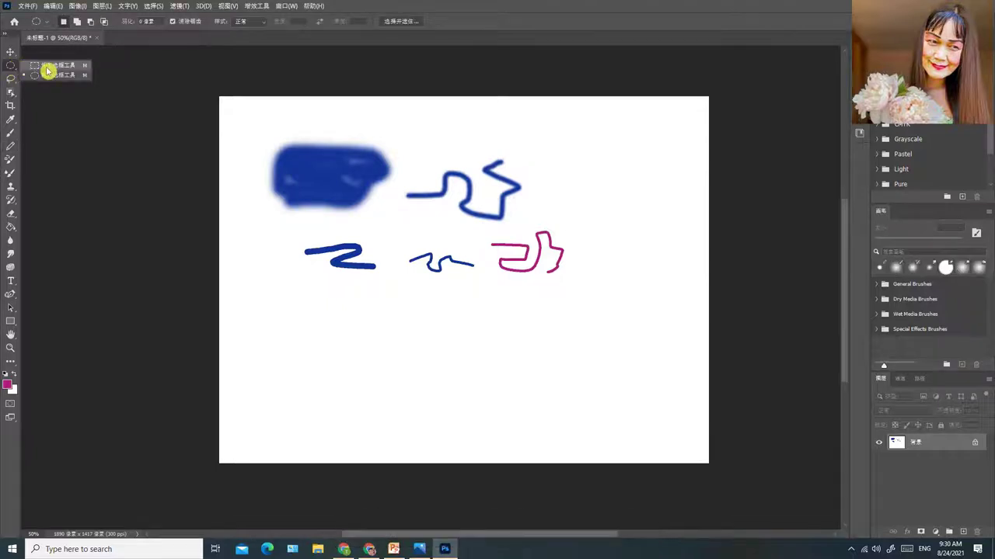
left_click(48, 67)
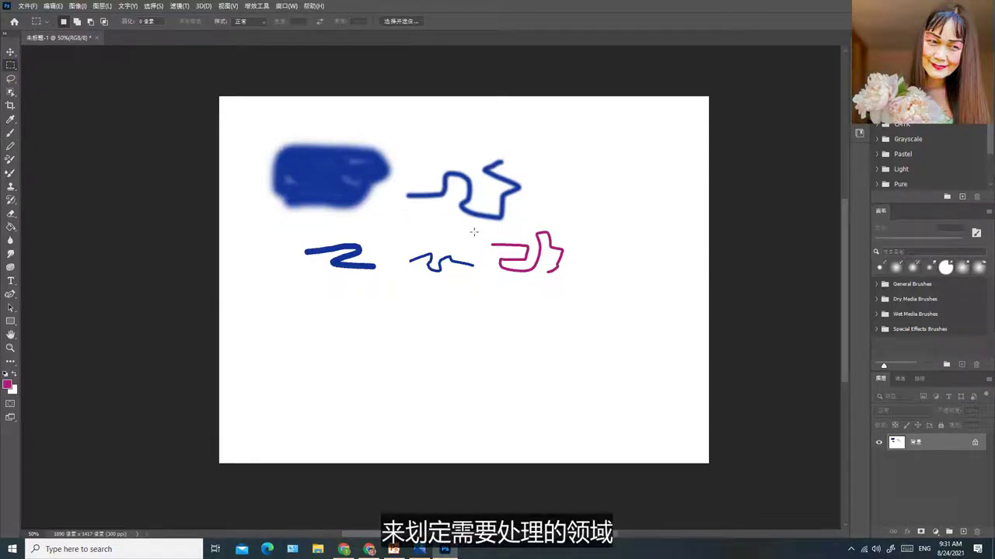
mouse_move(399, 238)
left_mouse_down()
mouse_move(440, 277)
mouse_move(485, 292)
left_mouse_up()
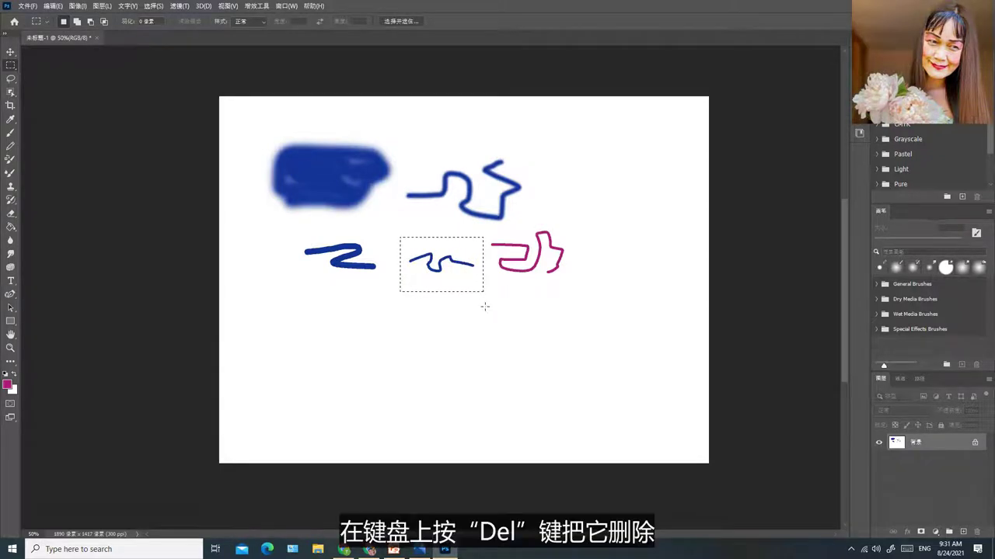
key("Delete")
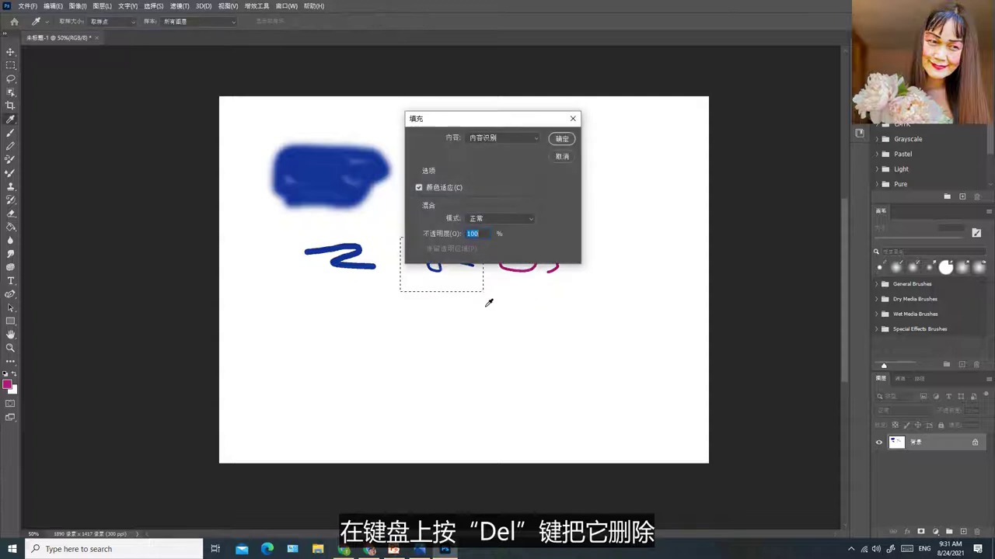
left_click(561, 138)
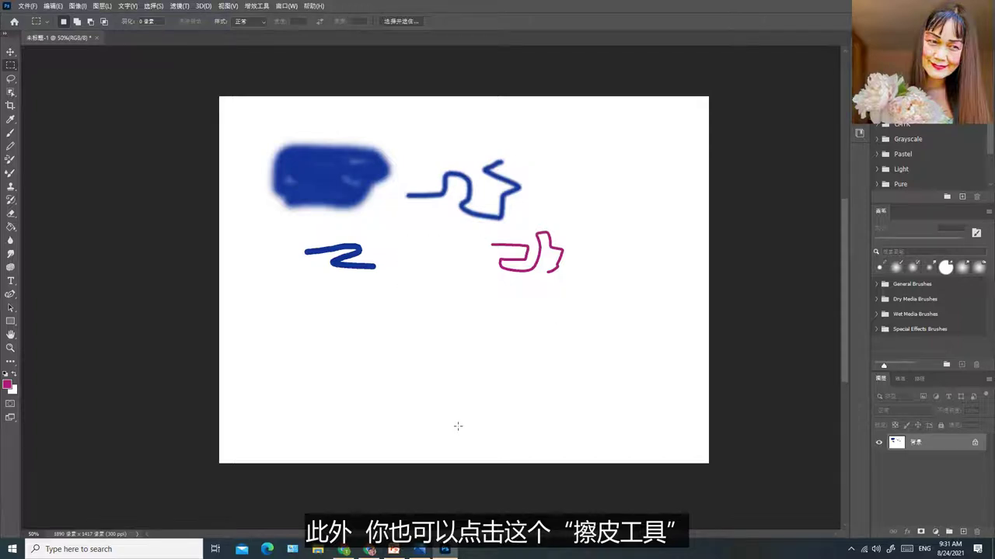
Erase all remaining strokes from the canvas with the Eraser tool, raising its size to 102 px after clearing the thick blue squiggle
left_click(11, 215)
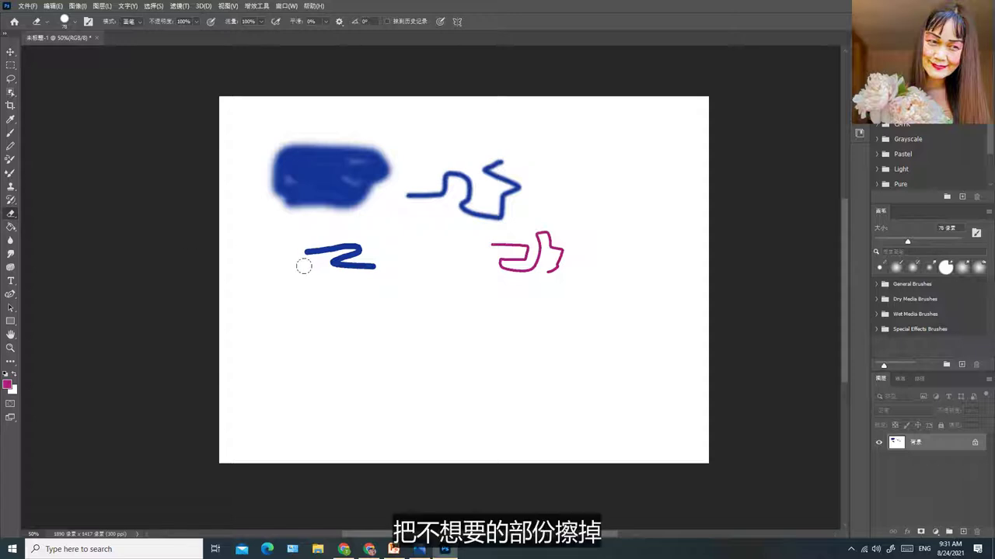
mouse_move(295, 257)
left_mouse_down()
mouse_move(341, 246)
mouse_move(323, 256)
mouse_move(357, 249)
mouse_move(332, 258)
mouse_move(376, 267)
left_mouse_up()
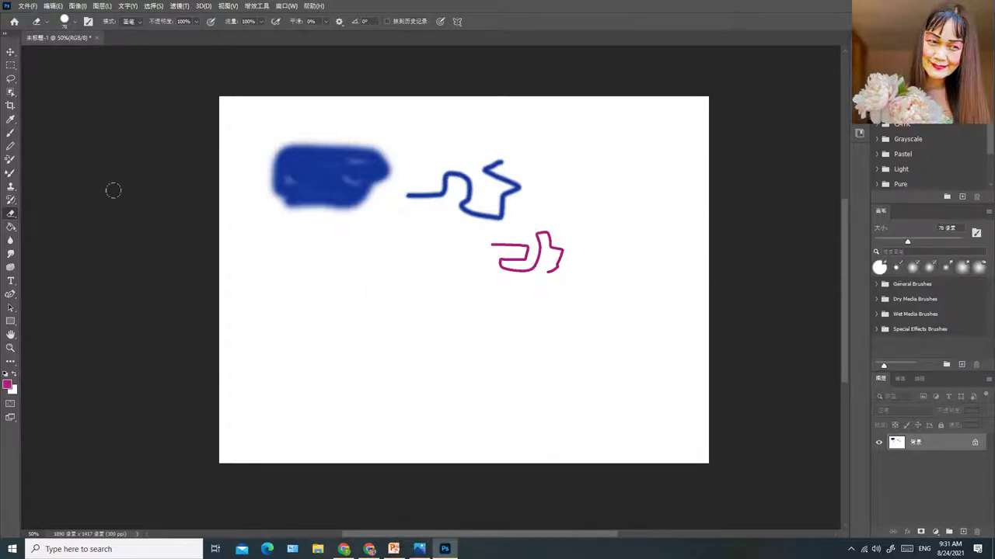
left_click(74, 21)
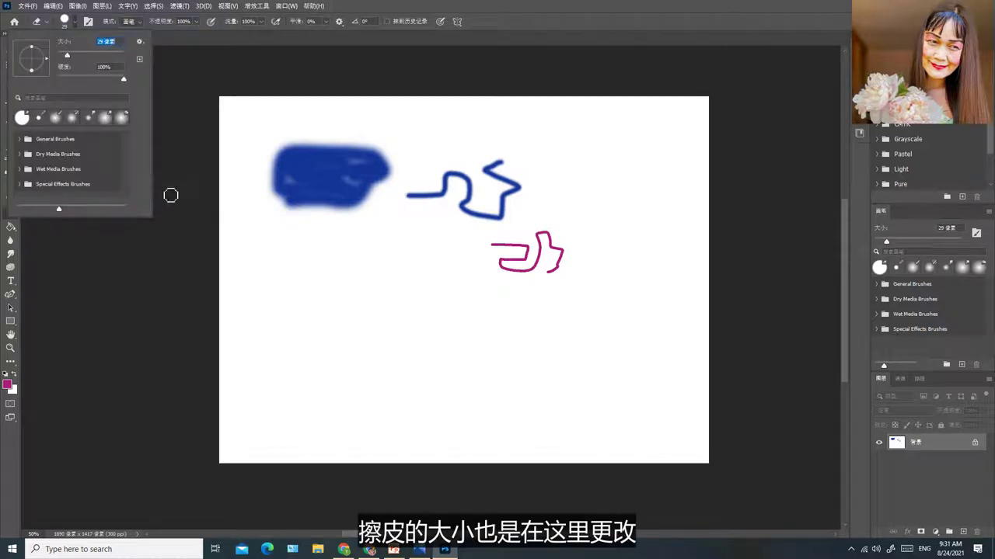
left_click_drag(75, 55, 91, 55)
type("102")
key("Return")
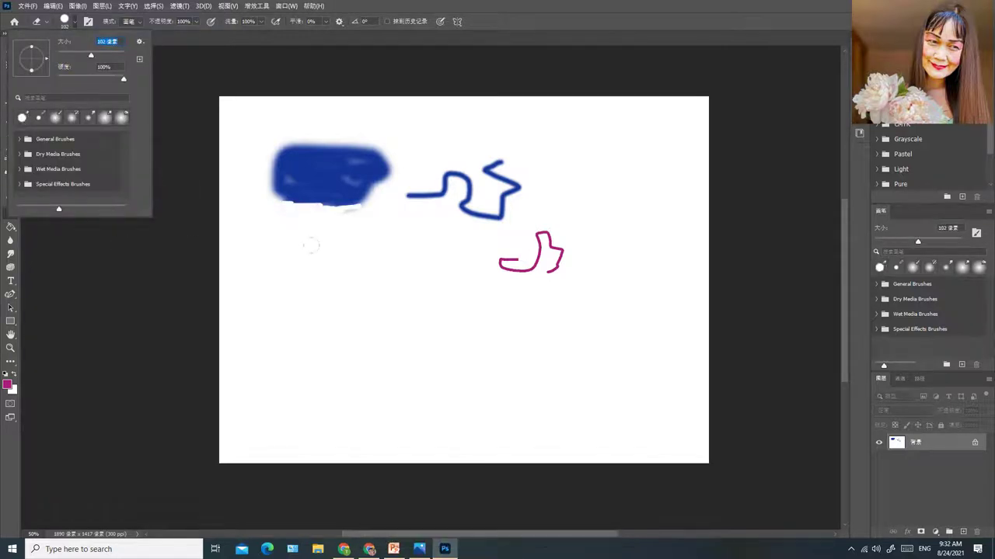
left_click(276, 233)
mouse_move(280, 208)
left_mouse_down()
mouse_move(280, 140)
mouse_move(269, 200)
mouse_move(261, 161)
mouse_move(285, 140)
mouse_move(284, 153)
mouse_move(298, 127)
mouse_move(298, 207)
mouse_move(309, 150)
mouse_move(331, 203)
mouse_move(350, 144)
mouse_move(366, 135)
mouse_move(383, 204)
left_mouse_up()
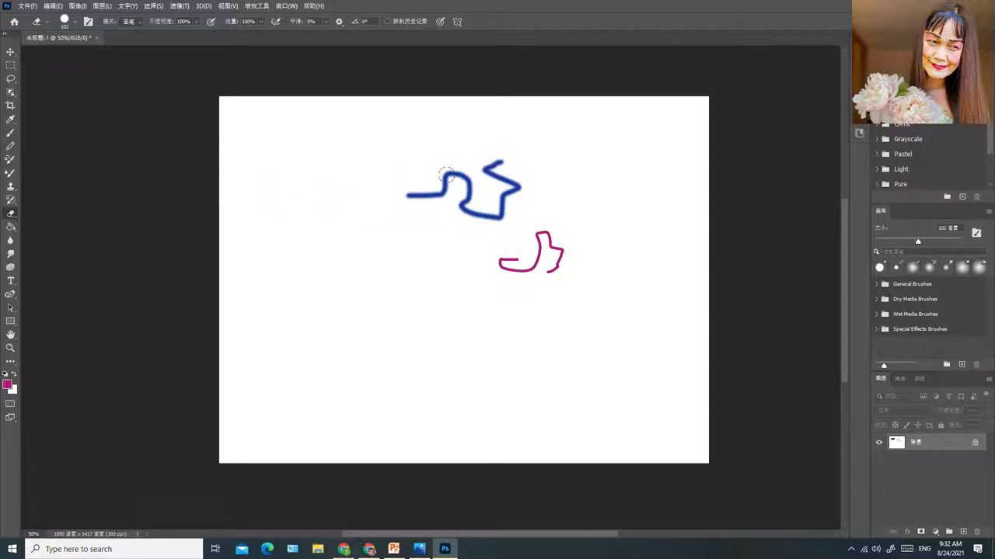
mouse_move(445, 174)
left_mouse_down()
mouse_move(440, 206)
mouse_move(481, 183)
mouse_move(486, 162)
mouse_move(468, 176)
mouse_move(499, 195)
mouse_move(488, 228)
mouse_move(486, 203)
mouse_move(489, 249)
mouse_move(532, 248)
left_mouse_up()
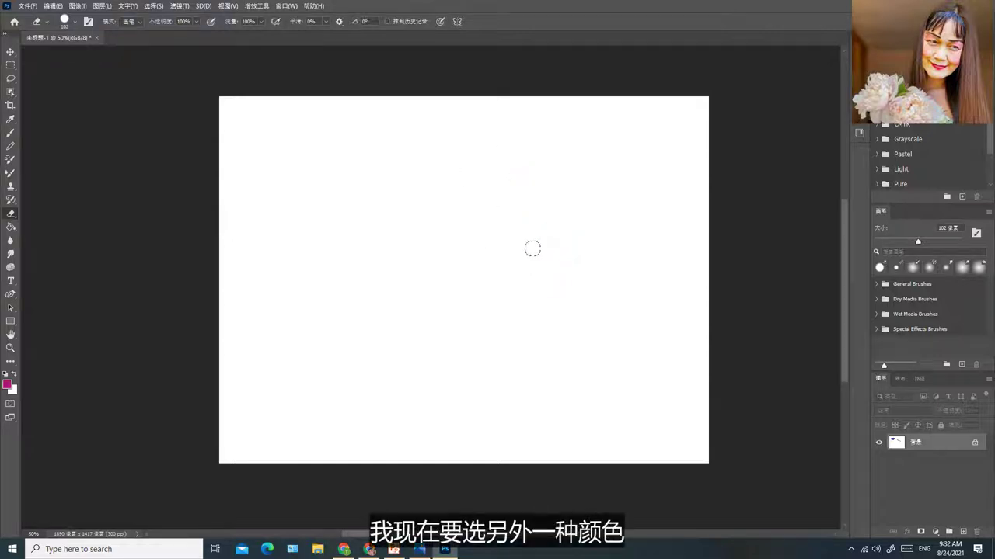
Switch to the Pencil tool and set the foreground color to red ea1c51
key("b")
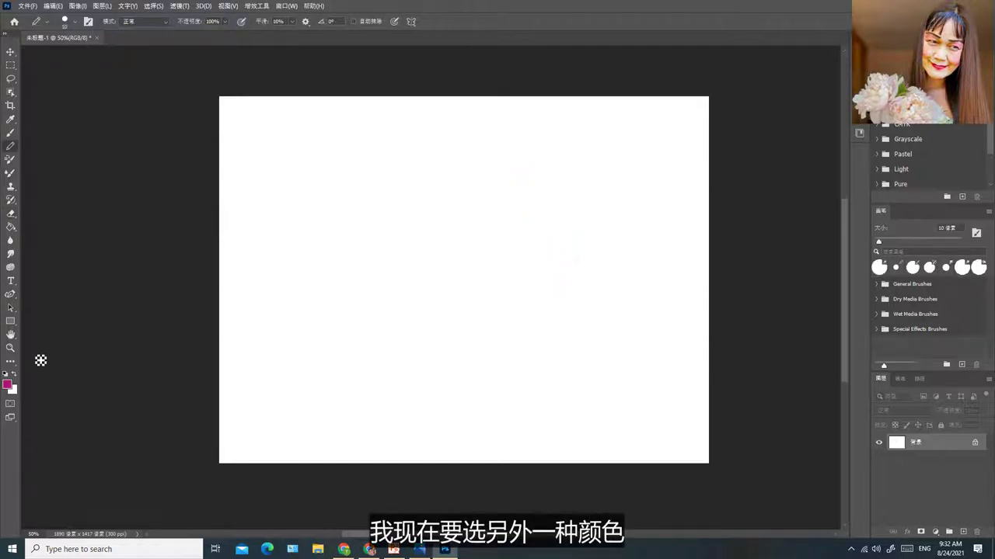
left_click(11, 389)
type("ea1c51")
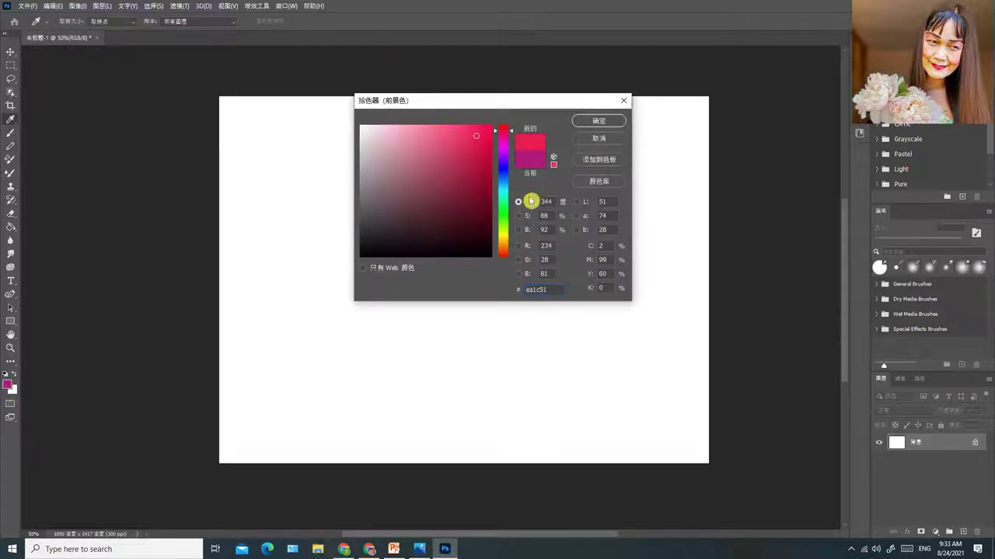
left_click(600, 127)
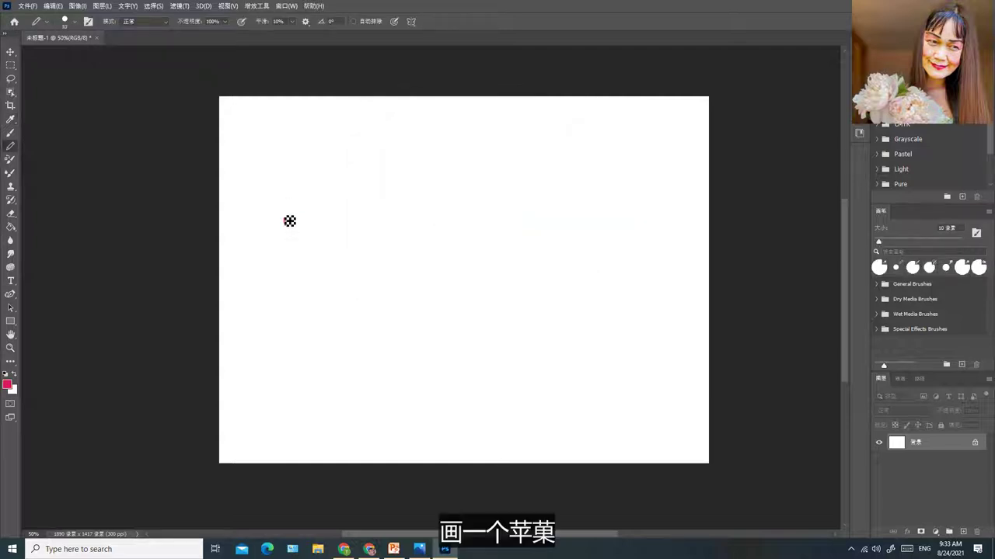
Draw an apple outline with a curved stem in the canvas's upper-left area and fill it with the red foreground color using the Paint Bucket
mouse_move(287, 203)
left_mouse_down()
mouse_move(320, 184)
mouse_move(338, 197)
mouse_move(365, 185)
mouse_move(383, 196)
mouse_move(377, 232)
mouse_move(358, 250)
mouse_move(291, 226)
left_mouse_up()
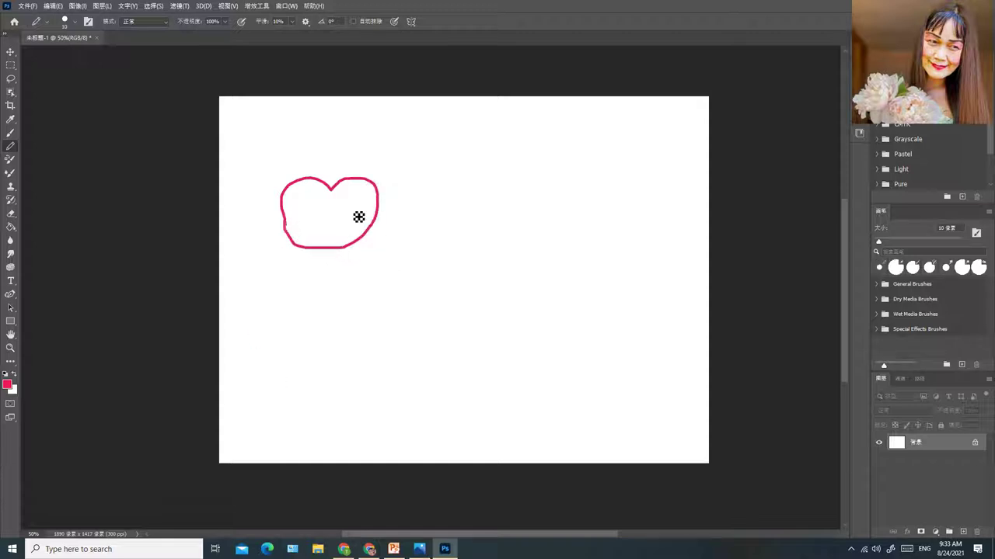
left_click_drag(332, 189, 342, 157)
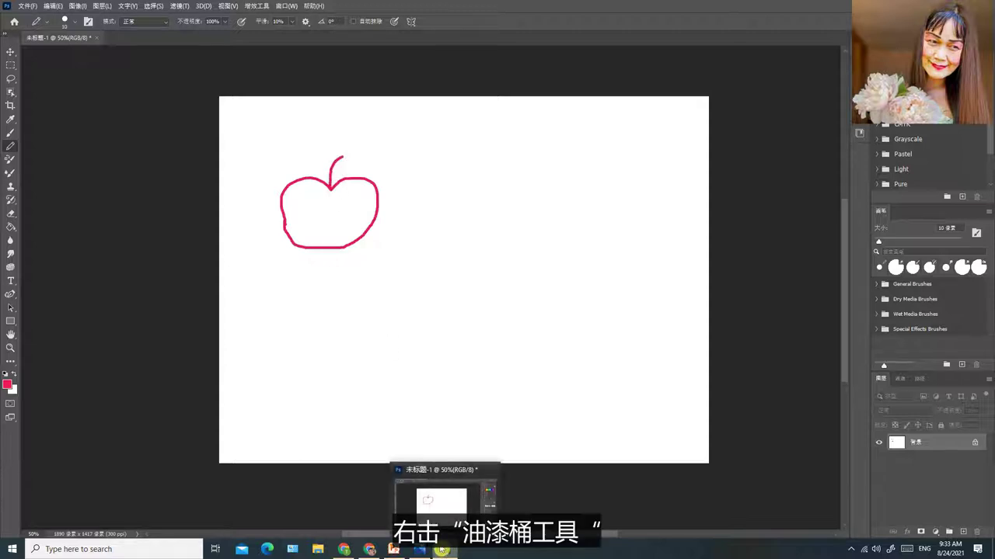
right_click(12, 228)
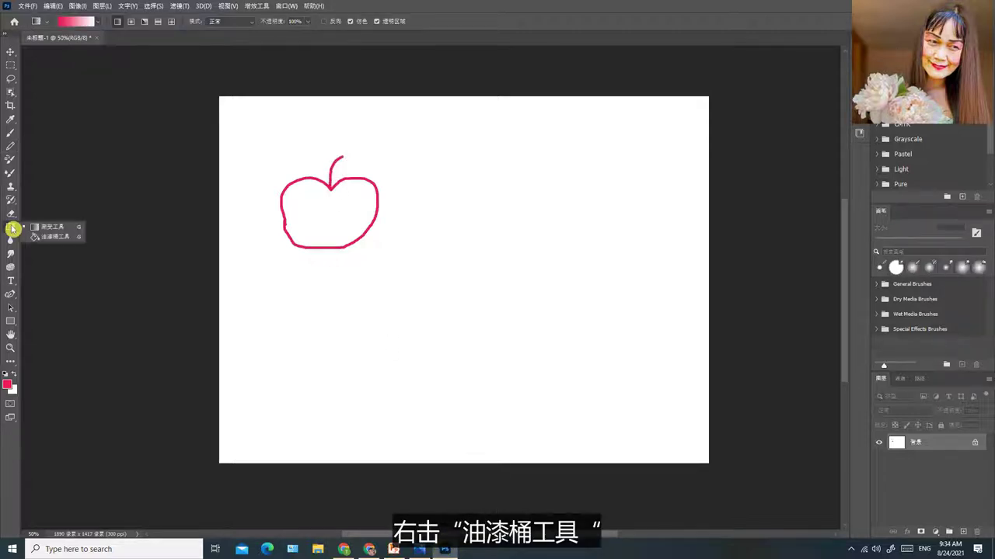
left_click(49, 237)
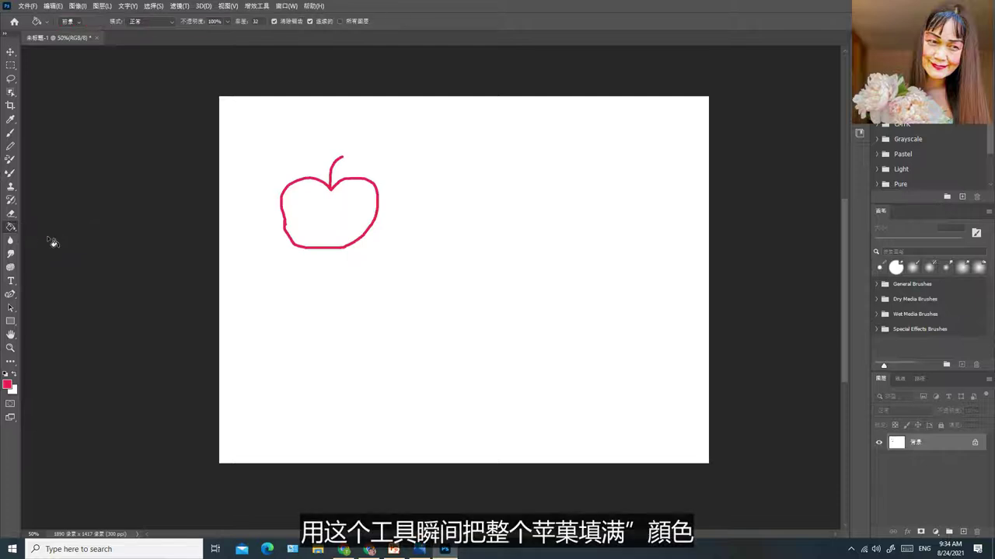
left_click(300, 206)
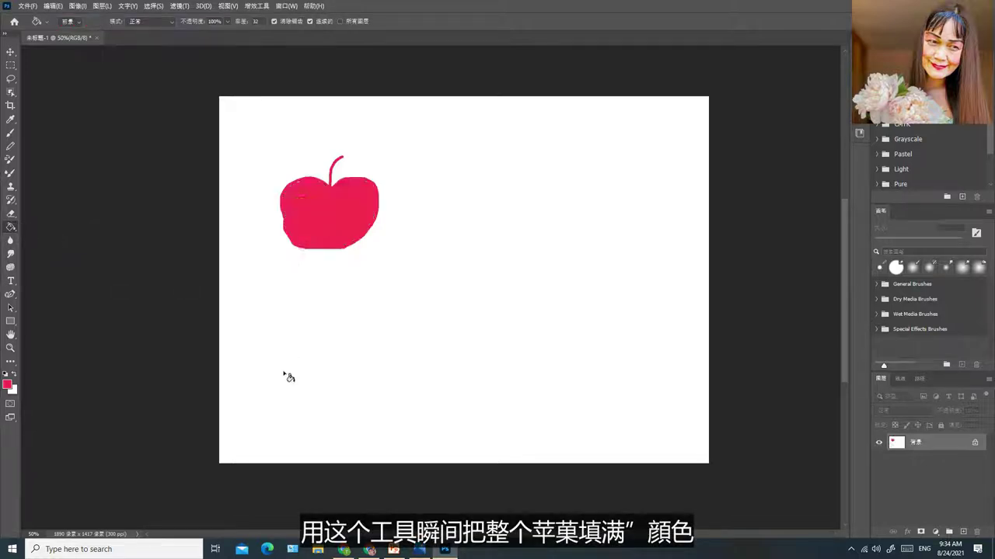
Make a small elliptical marquee selection to the upper right of the apple and fill it with the red foreground color
right_click(12, 66)
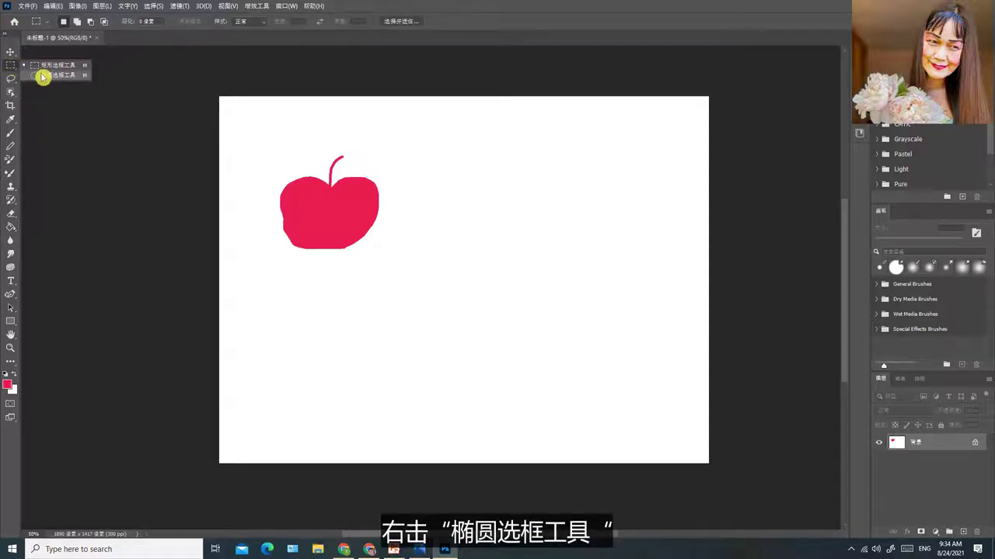
left_click(43, 75)
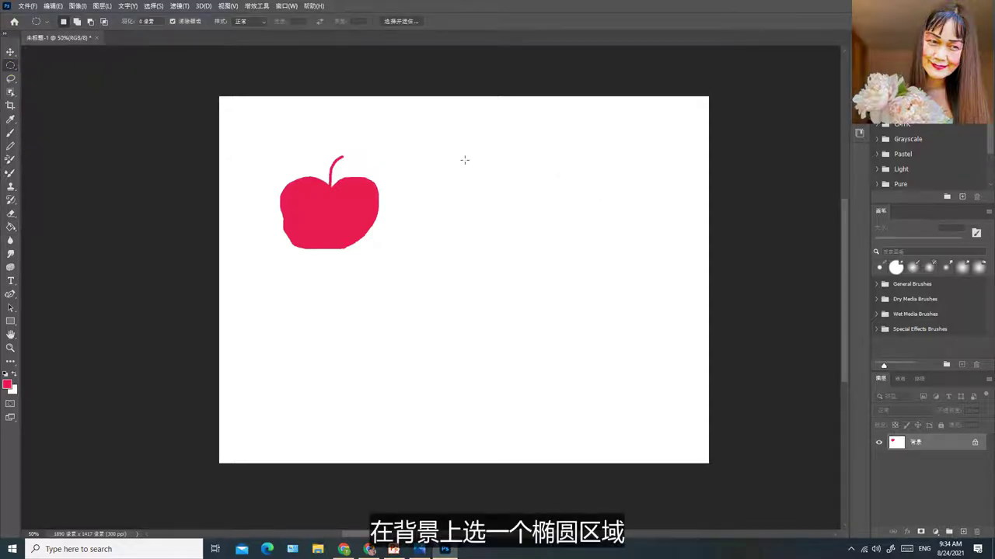
left_click_drag(466, 157, 509, 186)
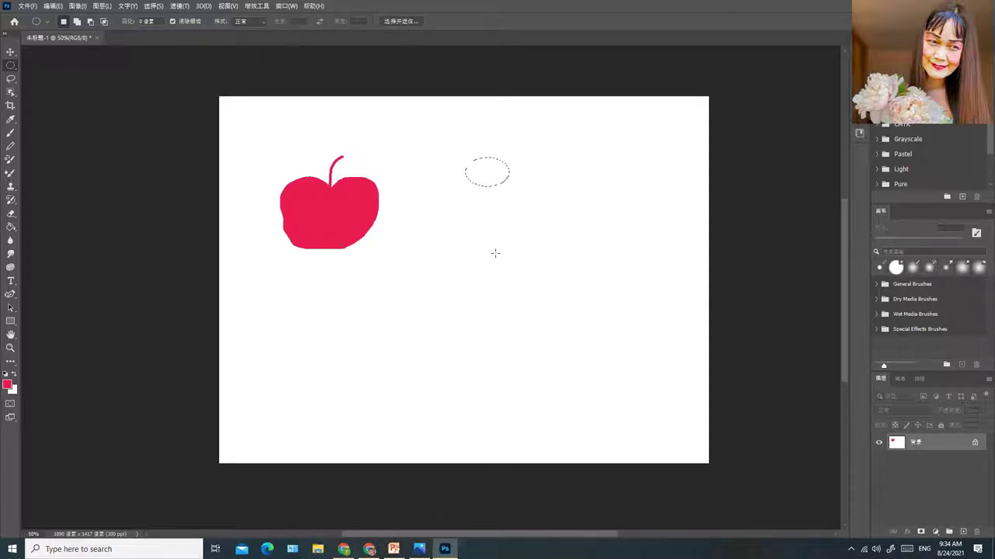
left_click(12, 232)
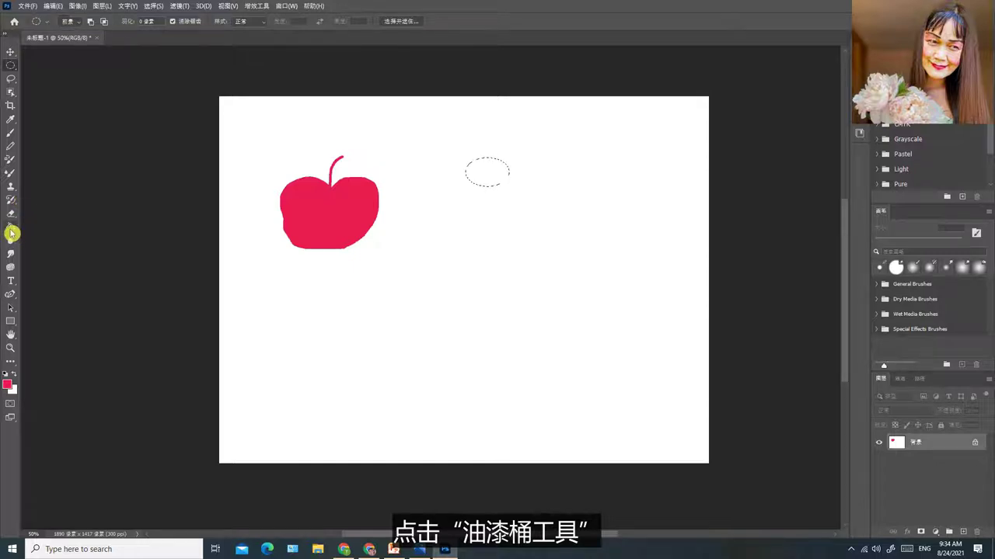
left_click(478, 165)
key("ctrl+d")
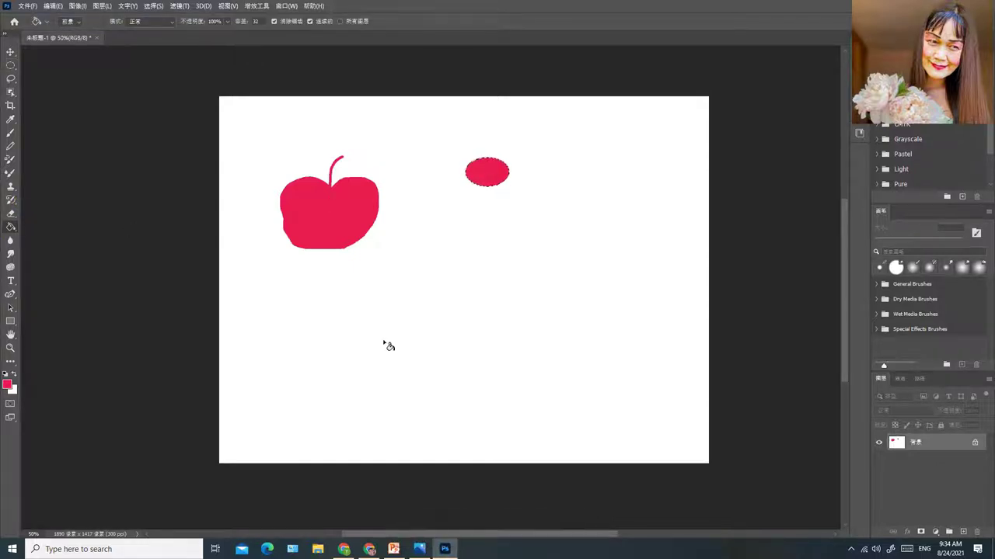
left_click(82, 114)
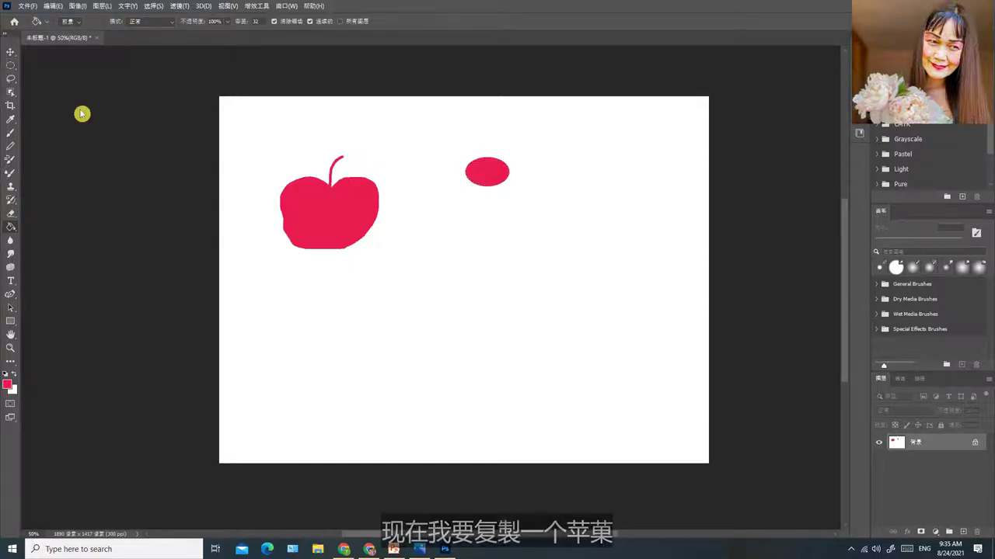
Copy the apple with a rectangular marquee and paste it at a small marquee selection drawn below the original
right_click(11, 66)
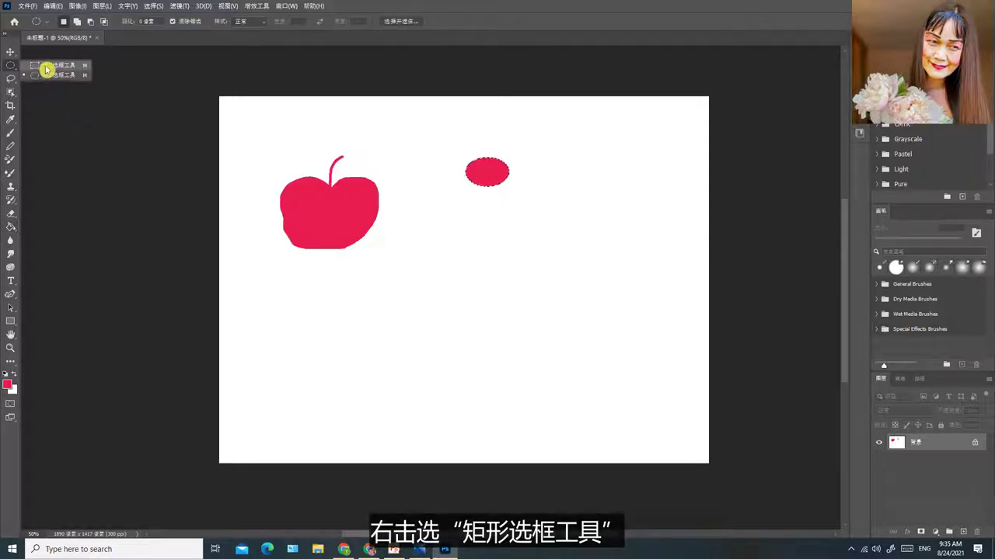
left_click(48, 66)
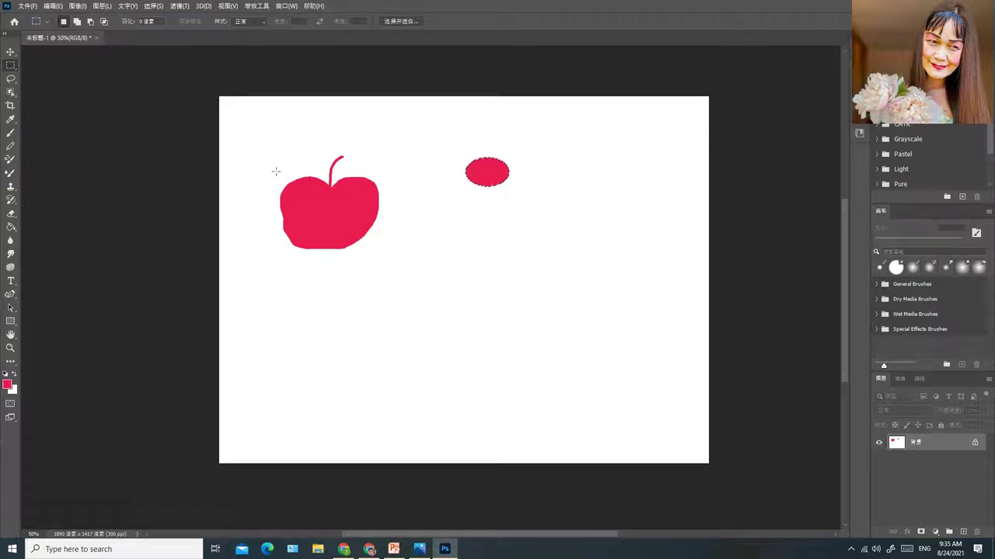
left_click_drag(272, 153, 388, 257)
left_click(52, 5)
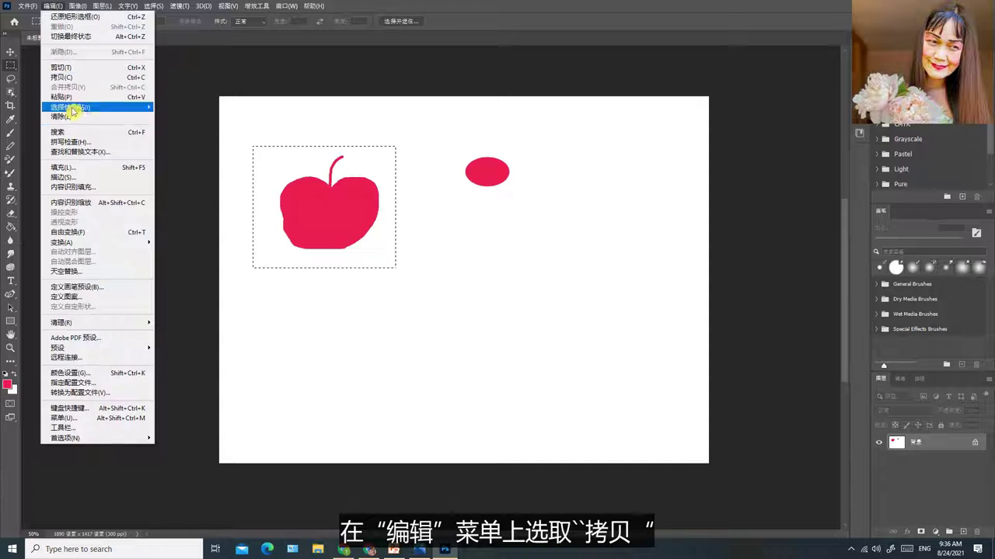
left_click(65, 78)
left_click_drag(328, 338, 347, 351)
left_click(52, 6)
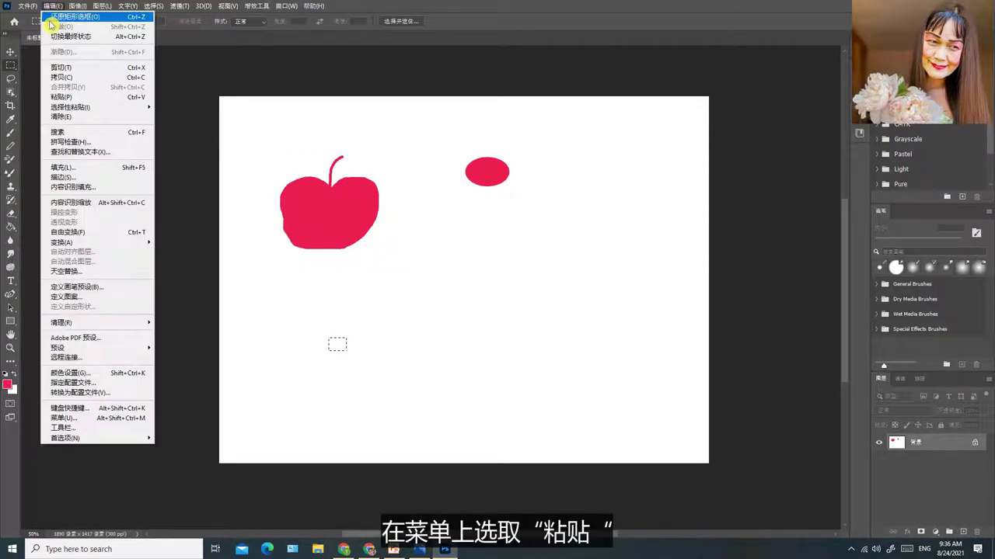
left_click(67, 97)
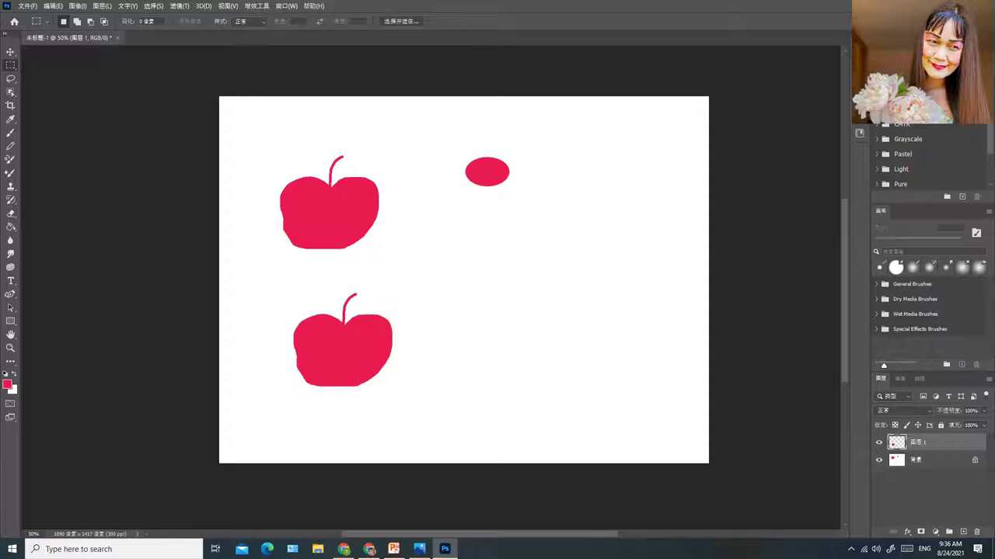
Set the foreground color to blue 1c2aea
left_click(7, 383)
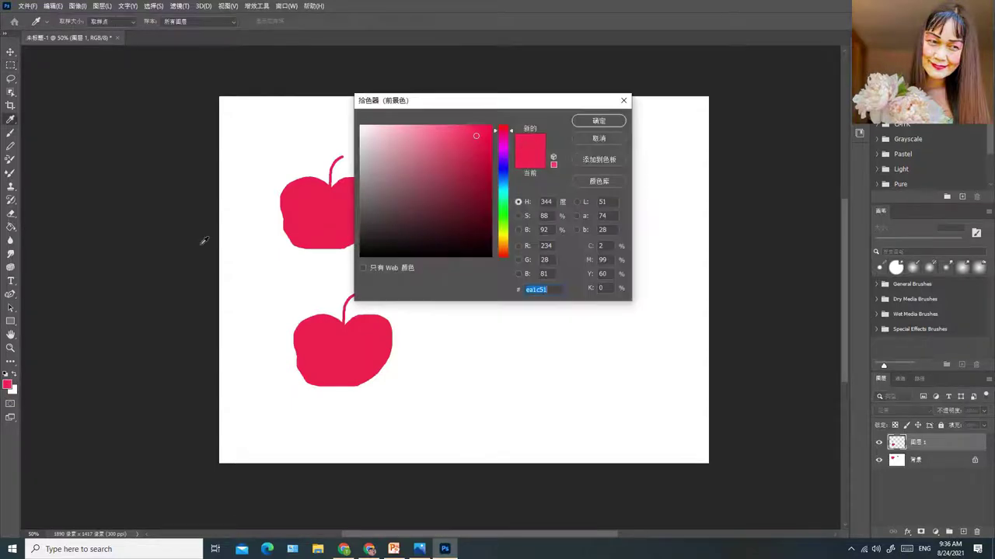
left_click(503, 169)
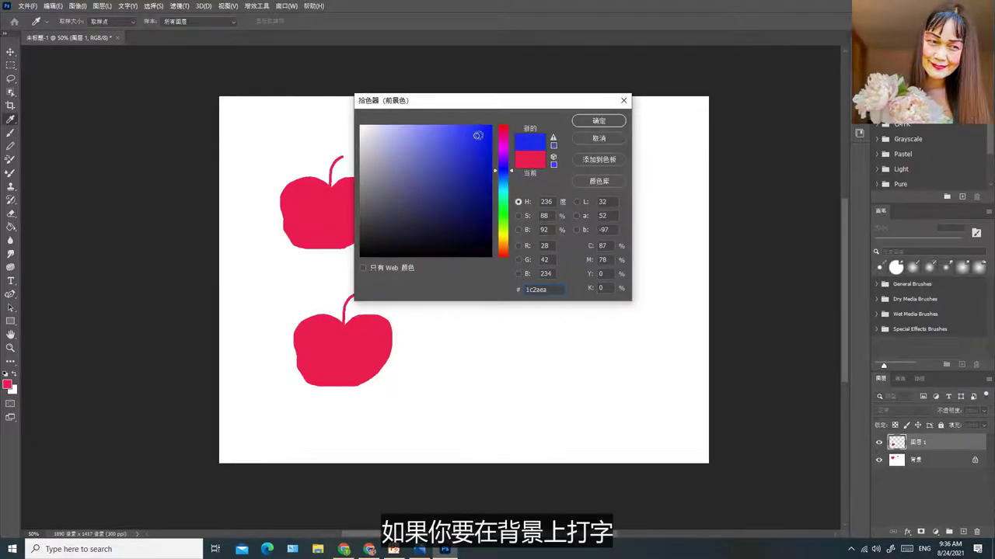
left_click(595, 122)
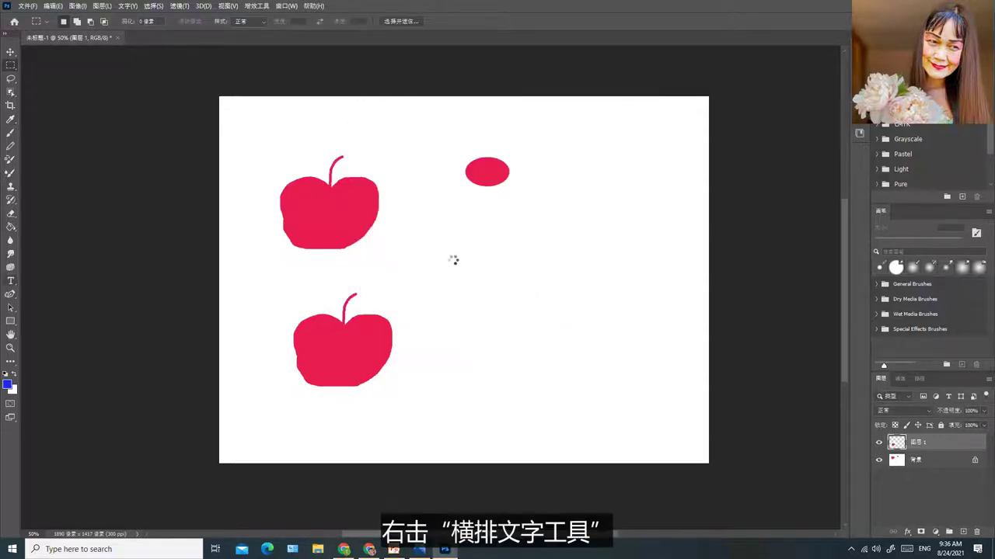
Add the horizontal text "ABCDE" below the red ellipse, replacing the placeholder text
key("t")
left_click(463, 225)
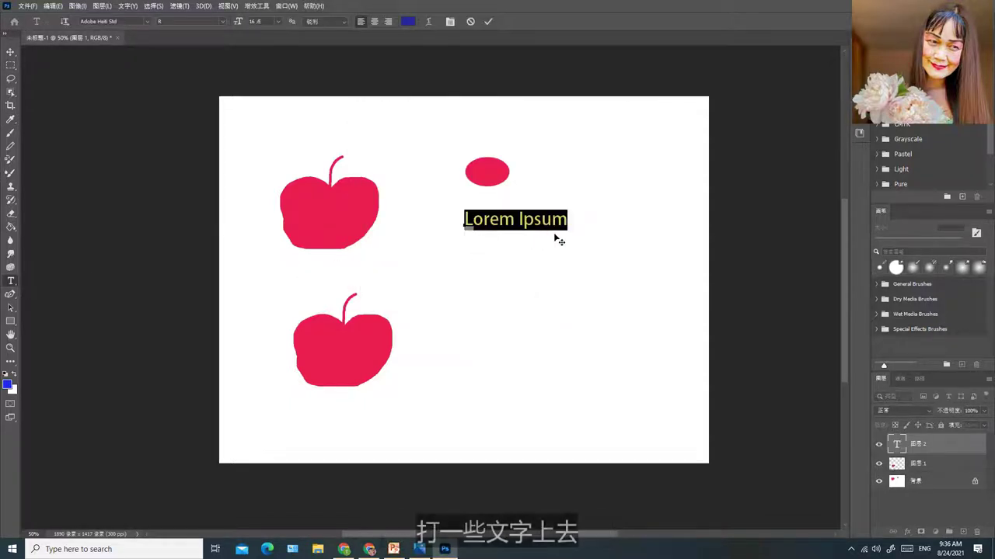
key("BackSpace")
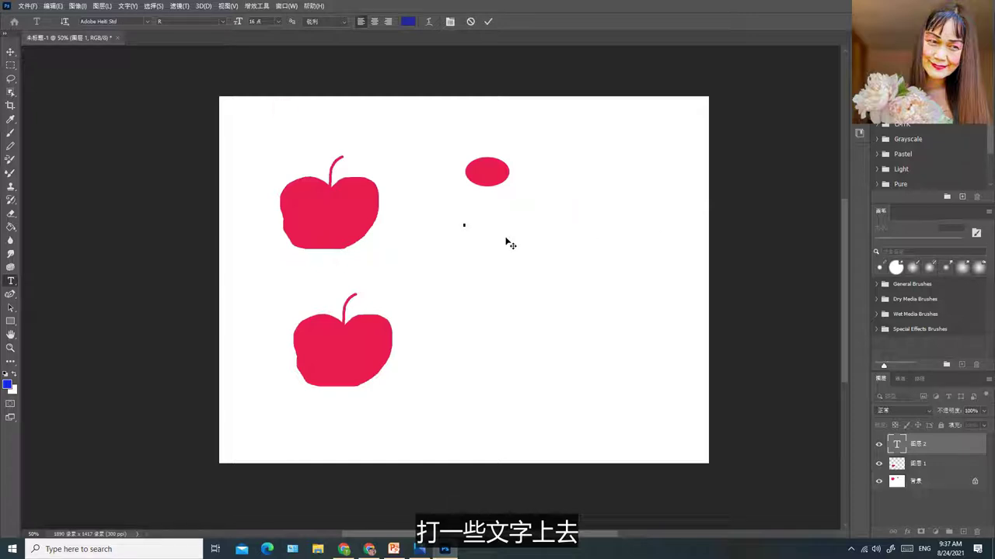
type("ABCDE")
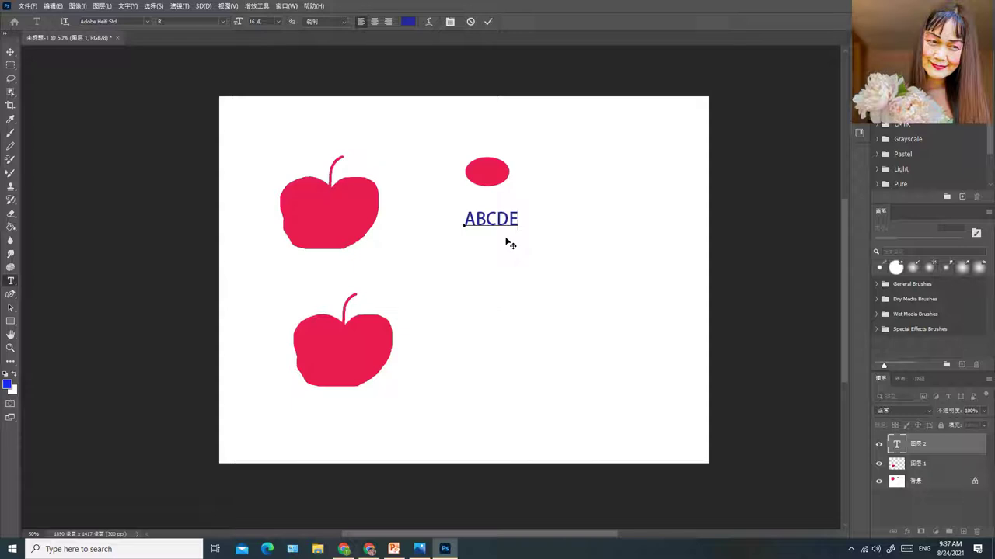
Append "FGH" to the text at 48 pt in green 1ced92, and set the font size back to 16 pt
left_click(280, 24)
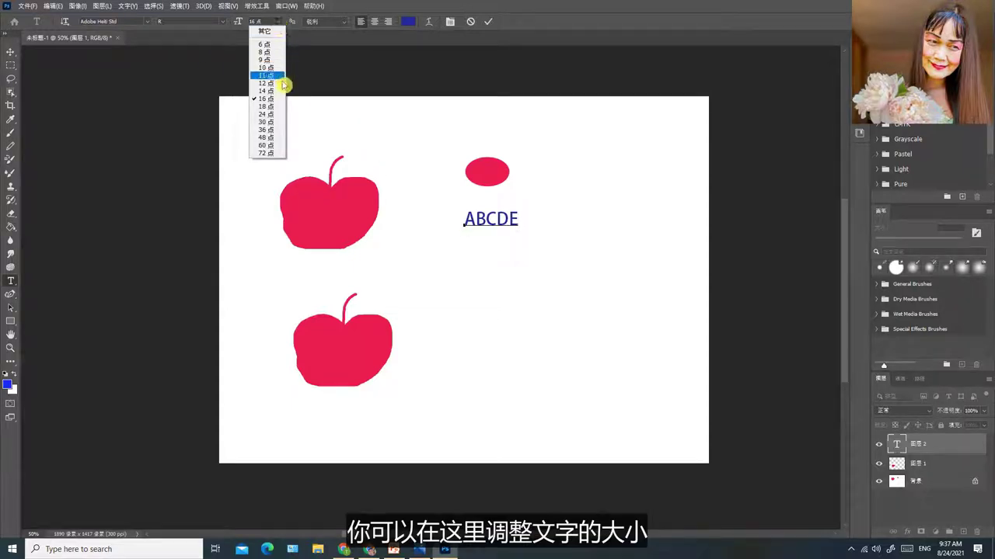
left_click(268, 138)
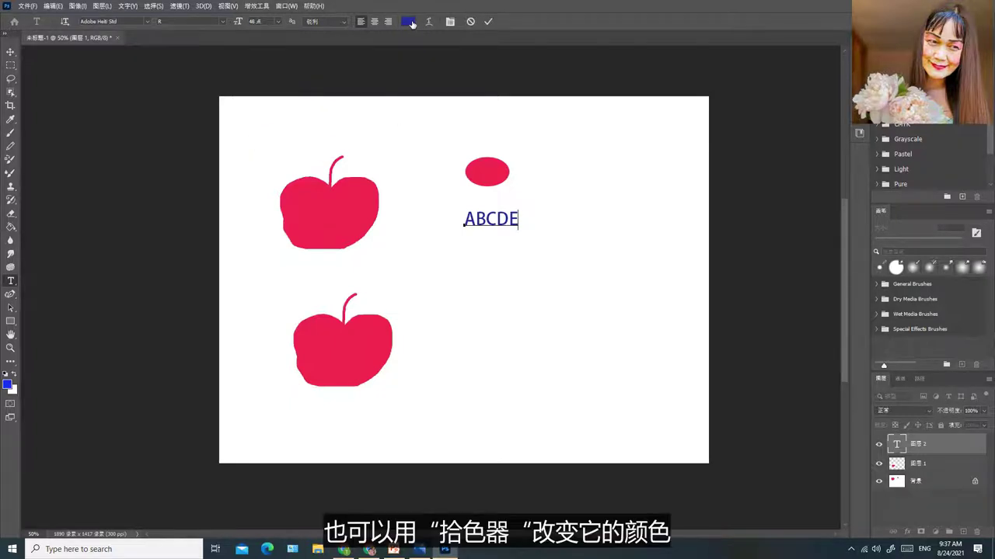
left_click(409, 21)
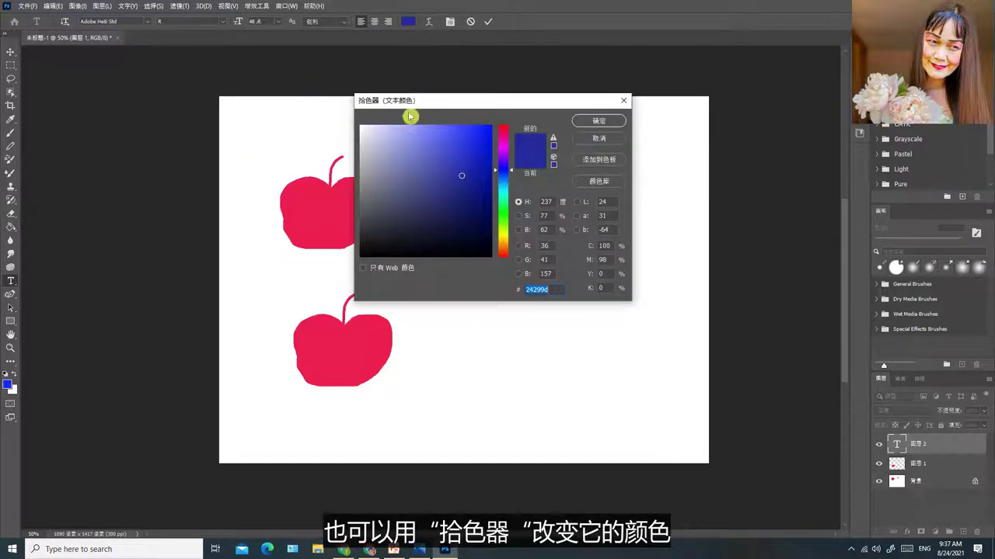
left_click(502, 201)
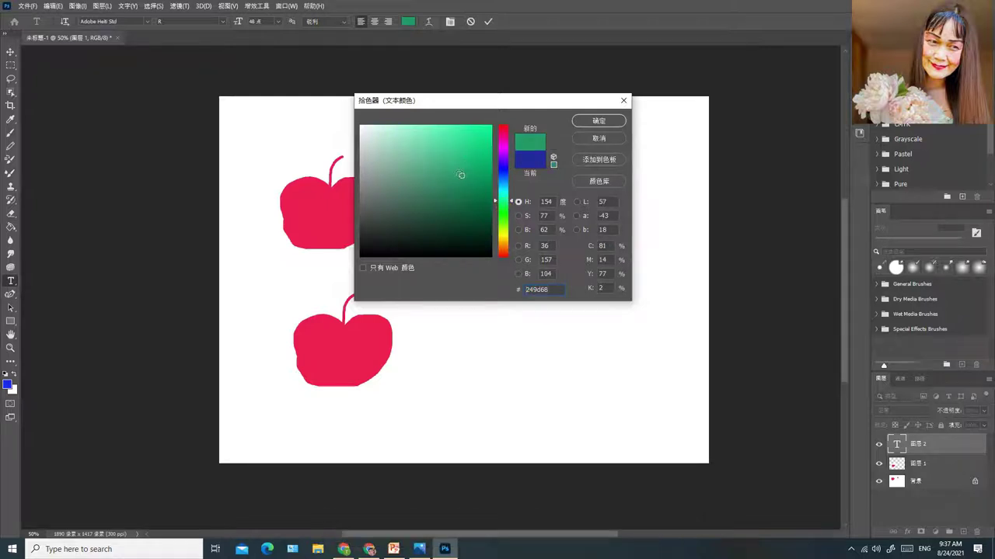
left_click(477, 135)
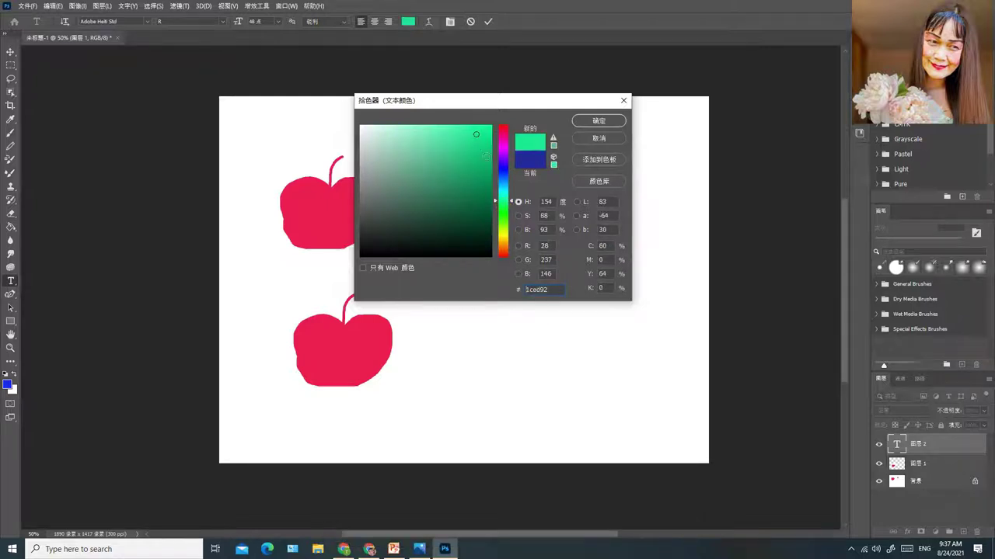
left_click(598, 120)
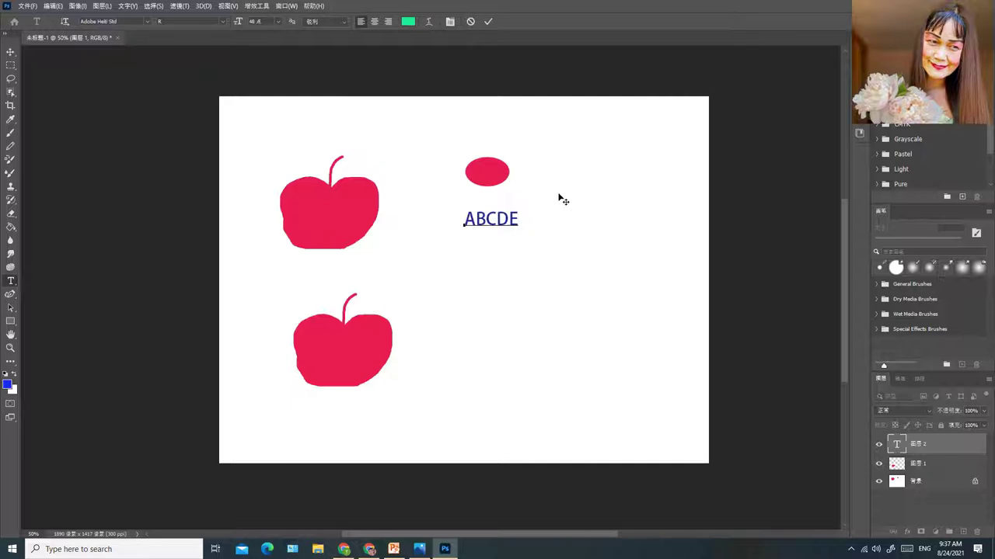
type("F")
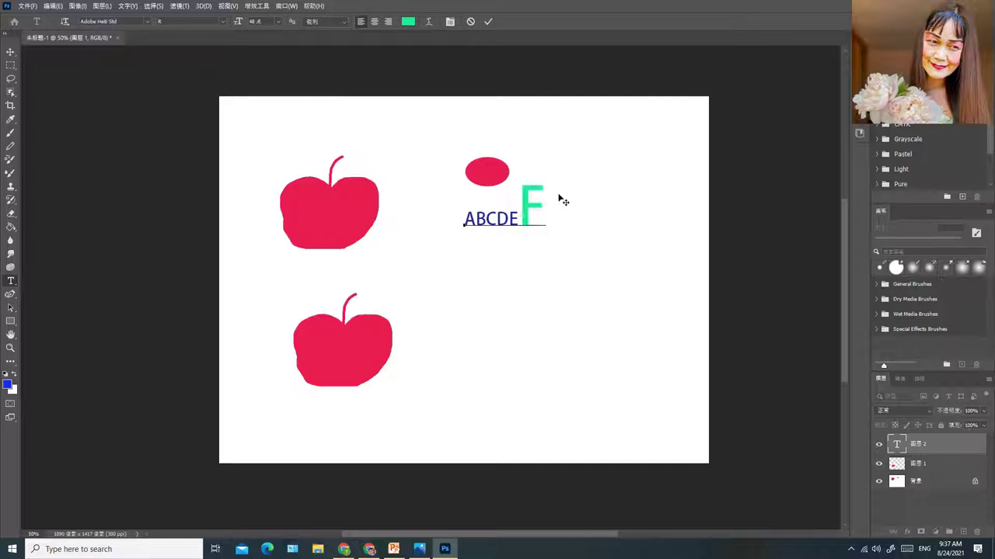
type("GH")
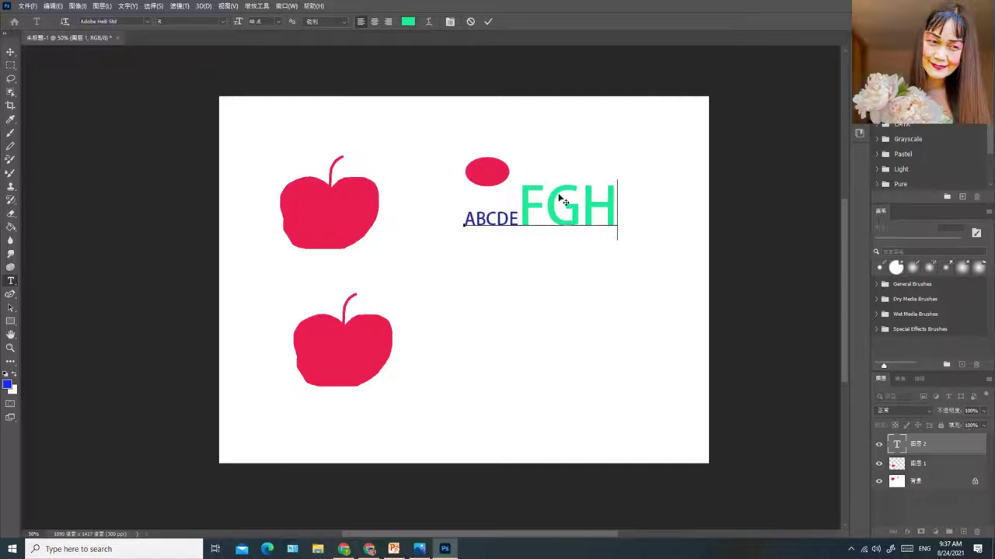
left_click(280, 22)
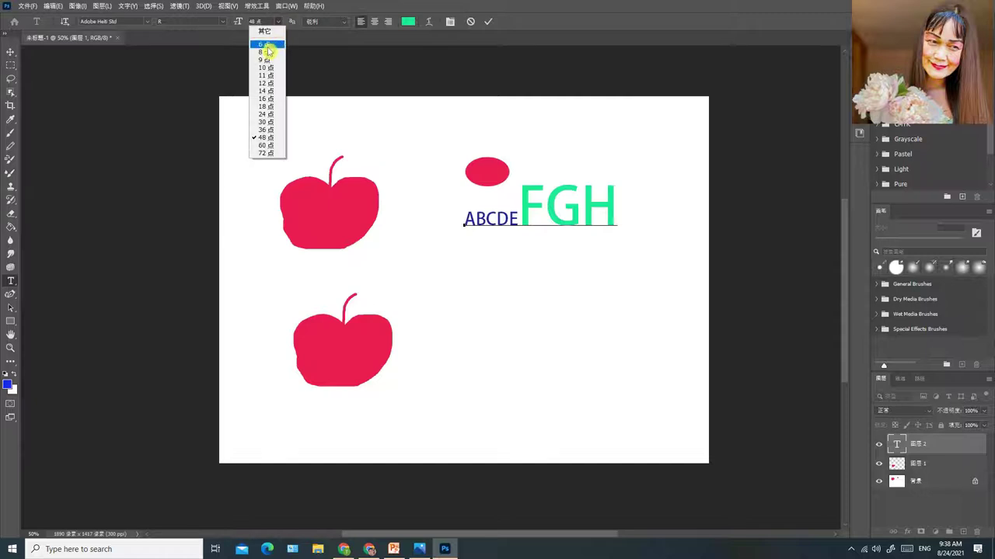
left_click(268, 100)
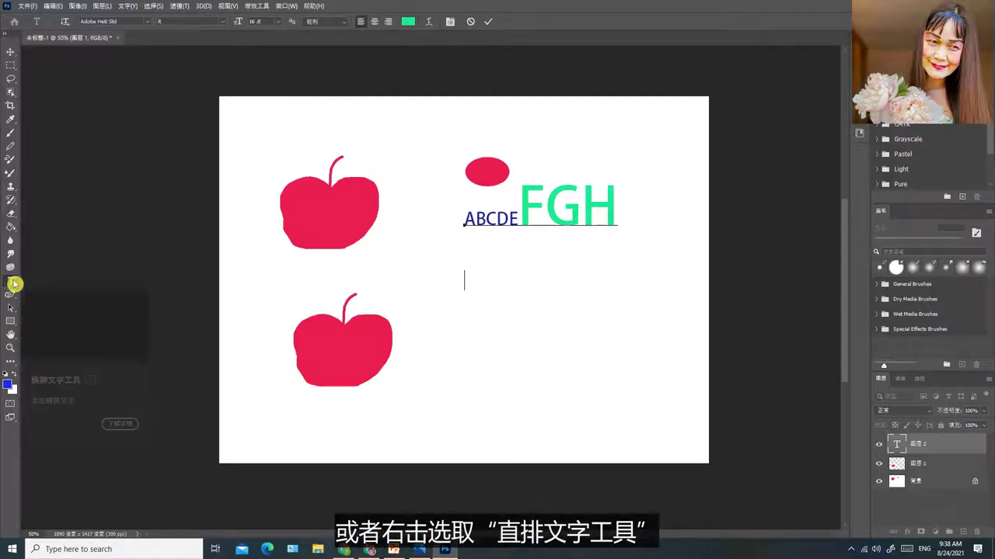
Add the vertical text "abcdefg" in black at 24 pt below the green letters
right_click(13, 284)
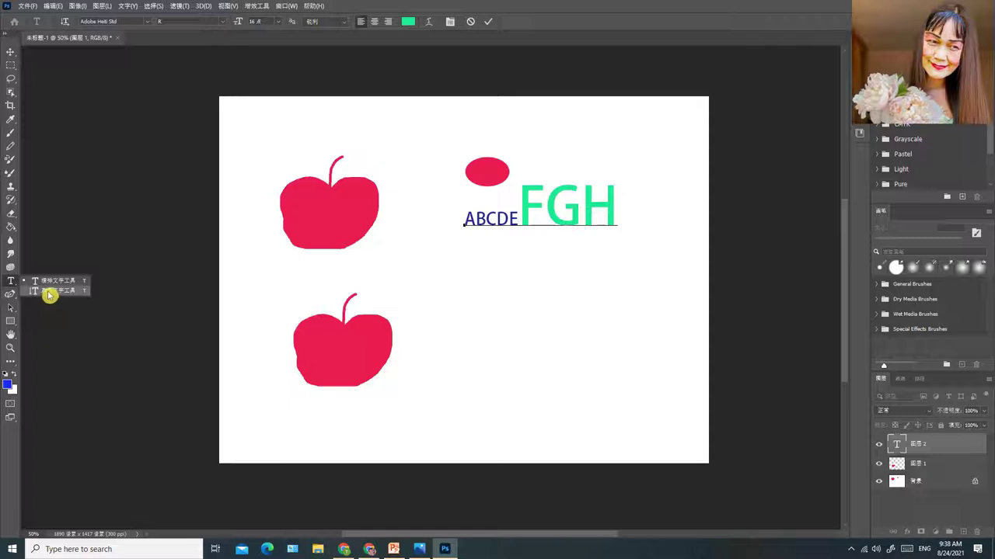
left_click(48, 294)
left_click(515, 304)
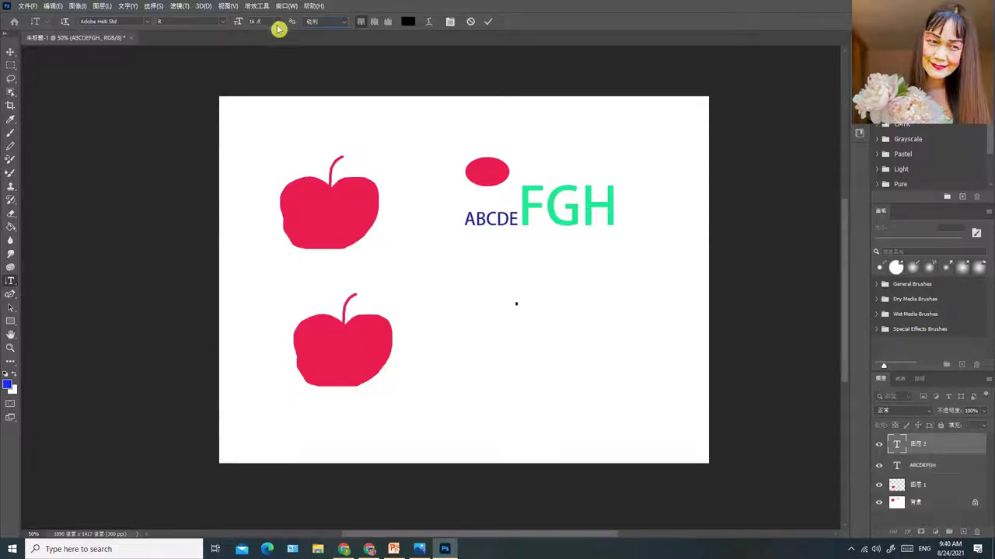
left_click(280, 23)
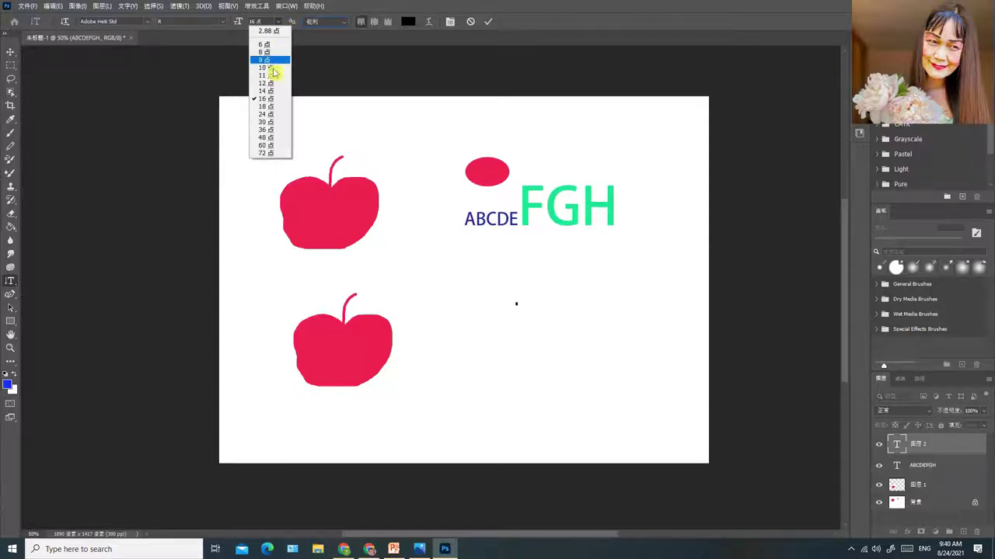
left_click(268, 109)
type("a")
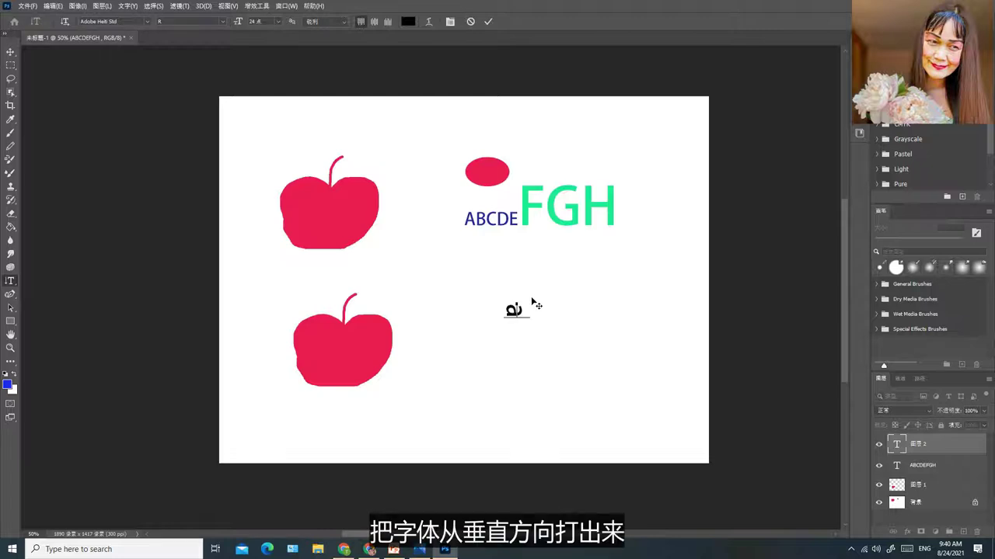
type("bcde")
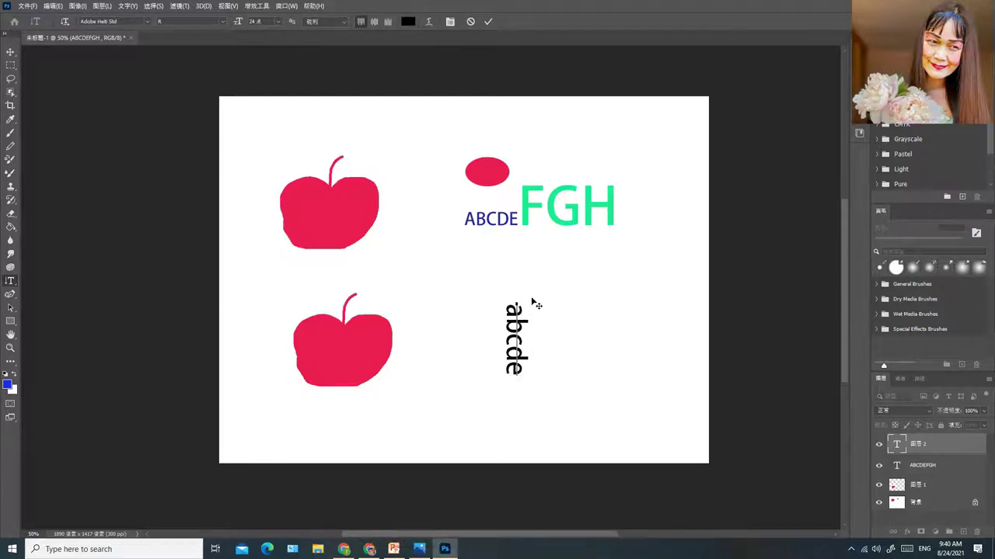
type("fg")
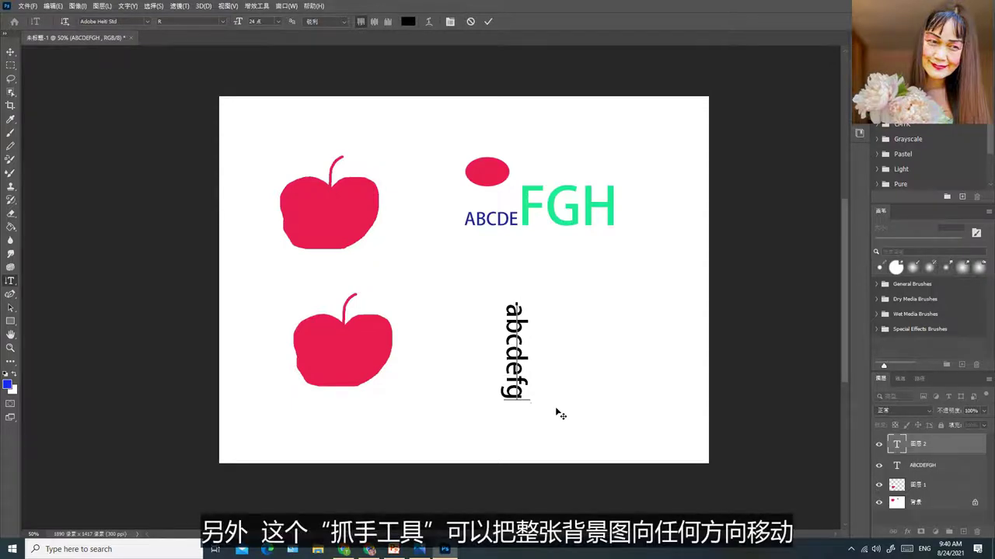
key("ctrl+Return")
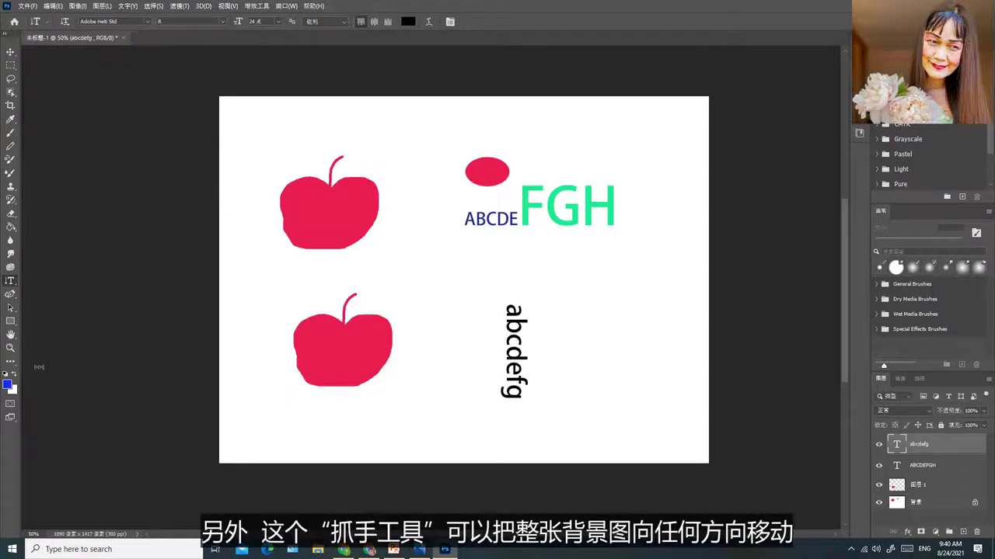
Reposition the canvas with the Hand tool, and magnify a tiny blank area beside the lower apple with the Zoom tool
left_click(10, 334)
left_click_drag(374, 302, 45, 386)
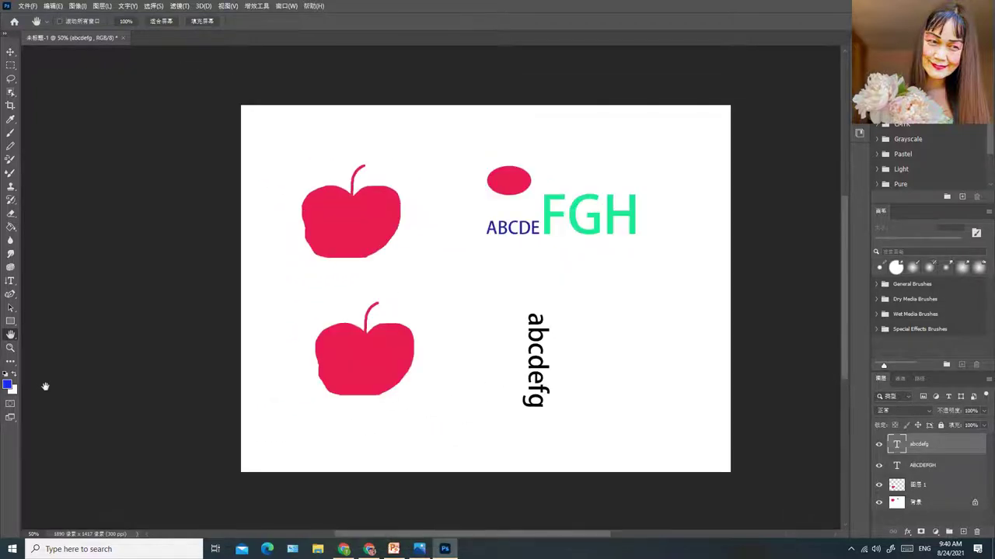
left_click(12, 349)
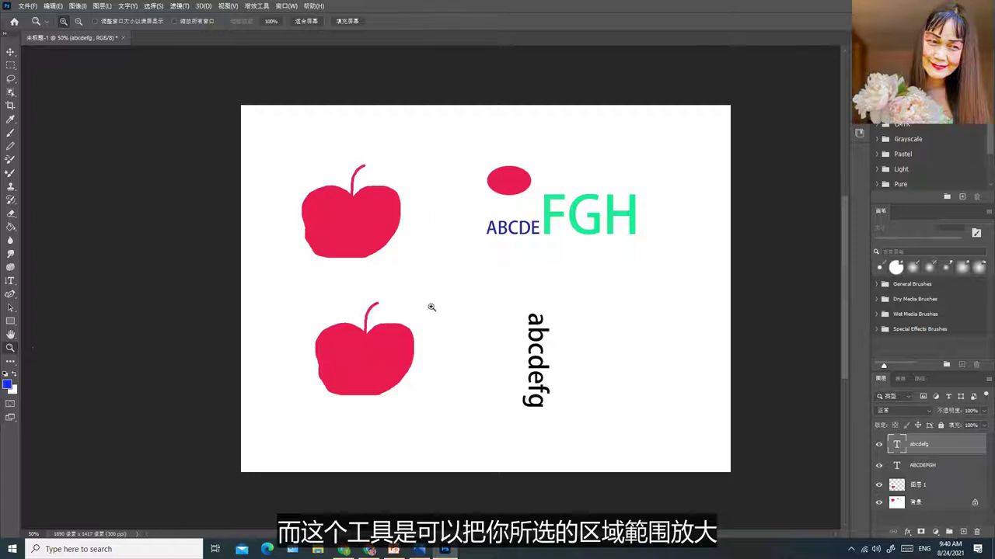
mouse_move(435, 307)
left_mouse_down()
mouse_move(442, 294)
mouse_move(443, 304)
left_mouse_up()
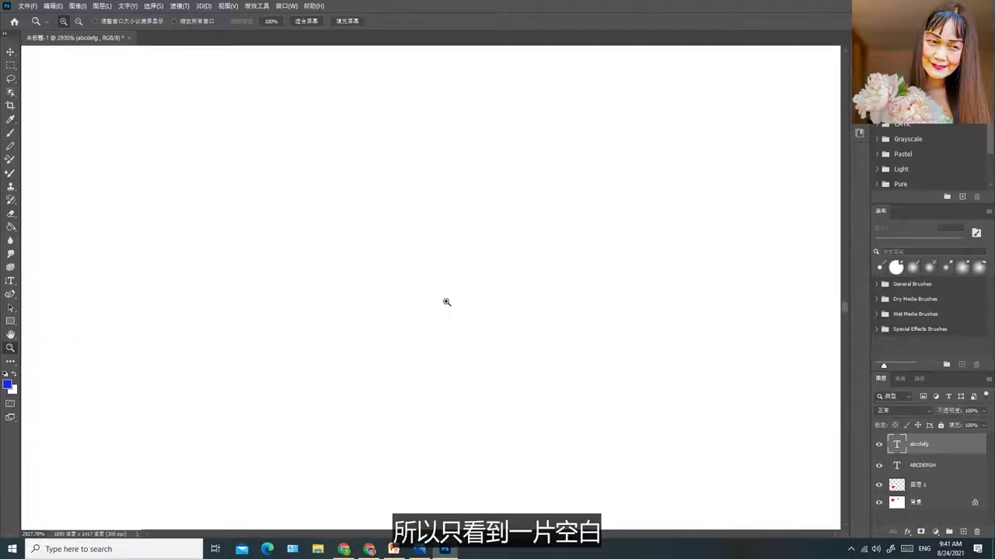
Zoom out from the magnified blank area until the whole canvas is shown at 25%
key("ctrl+minus")
key("ctrl+minus")
key("ctrl+minus")
key("ctrl+minus")
key("ctrl+minus")
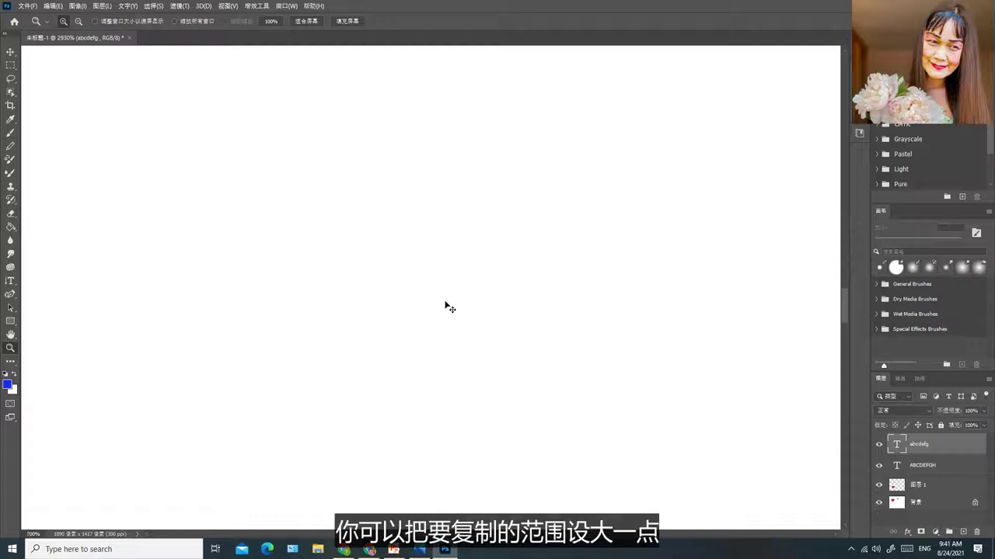
key("ctrl+minus")
key("ctrl+minus")
key("ctrl+minus")
key("ctrl+minus")
key("ctrl+minus")
key("ctrl+minus")
key("ctrl+minus")
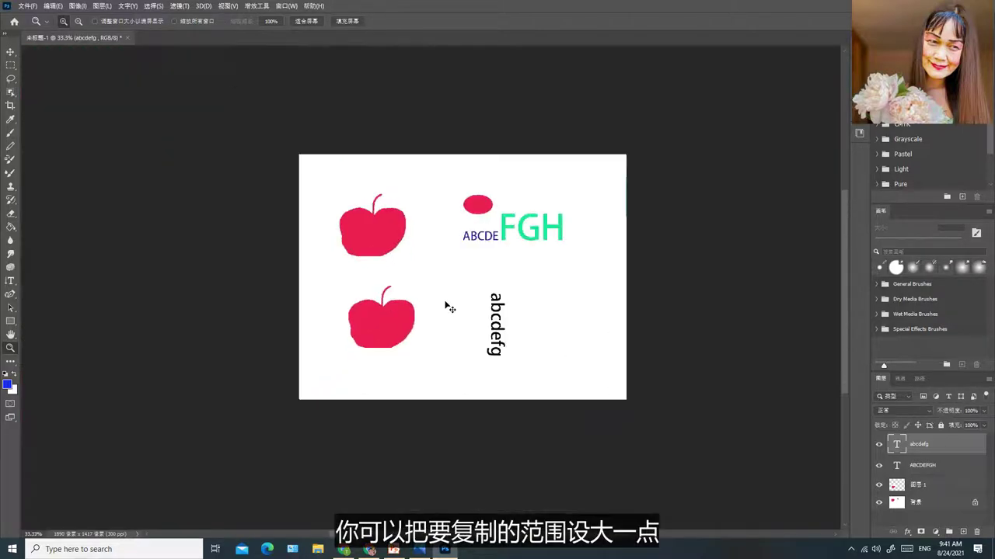
key("ctrl+minus")
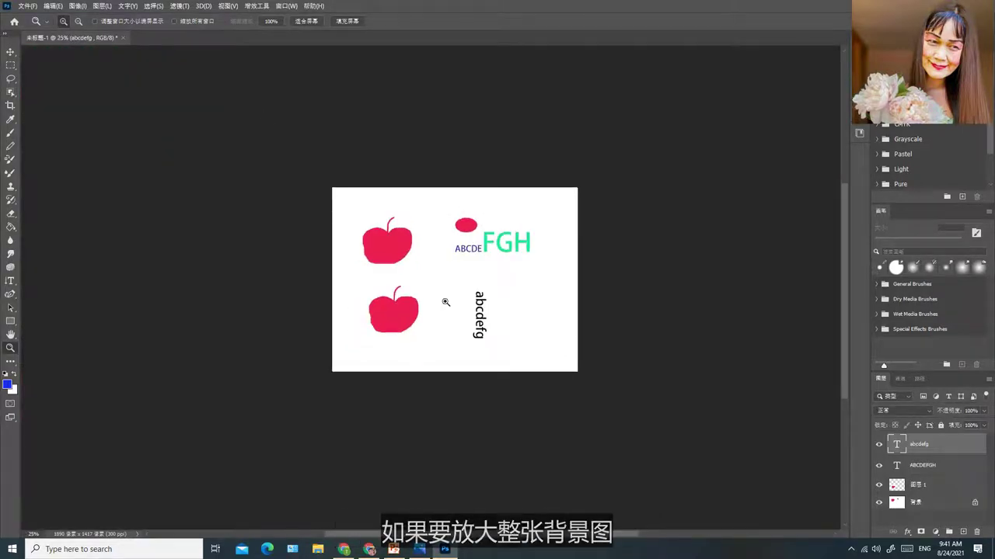
View the whole canvas enlarged to 66.7%, reduced to 25%, and enlarged again to 50%
key("ctrl+plus")
key("ctrl+plus")
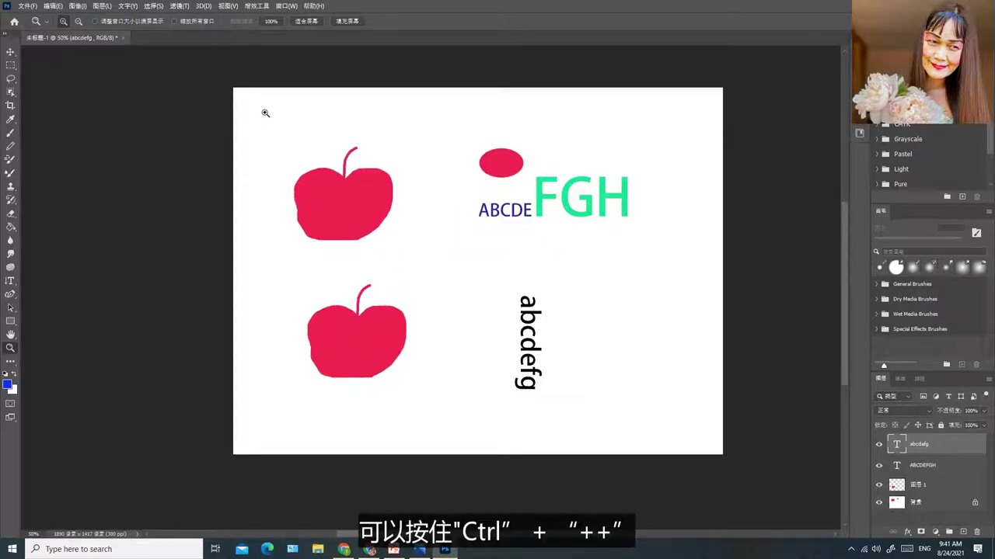
key("ctrl+plus")
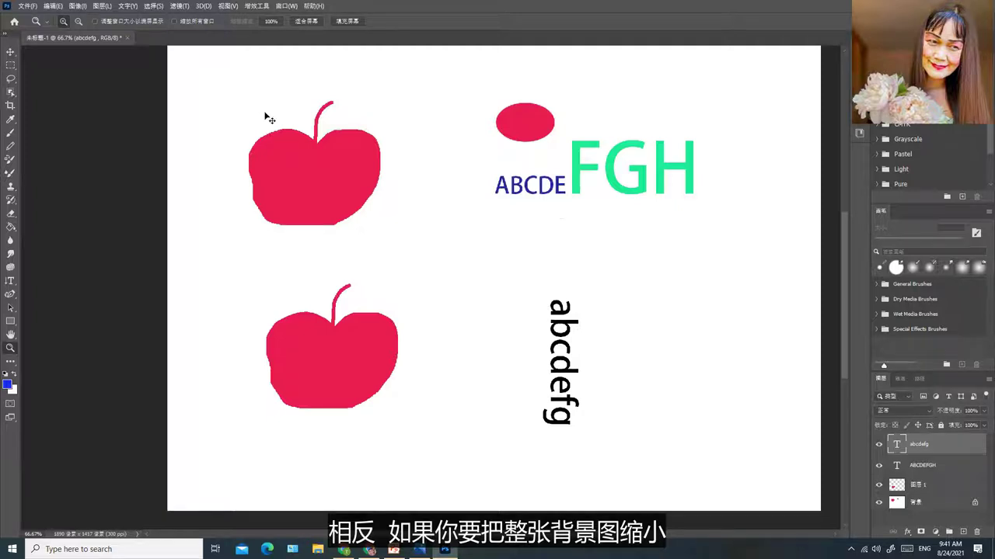
key("ctrl+minus")
key("ctrl+minus")
key("ctrl+minus")
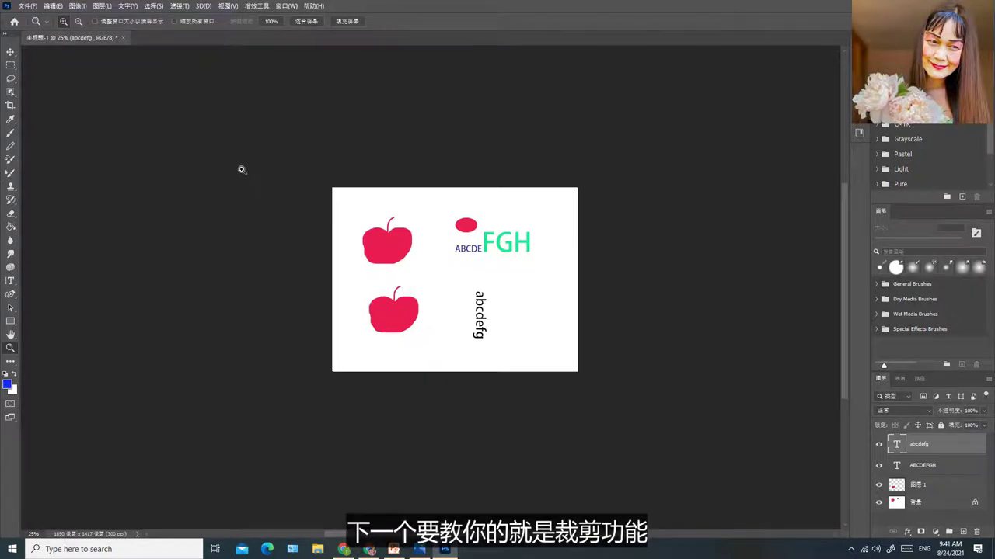
key("ctrl+plus")
key("ctrl+plus")
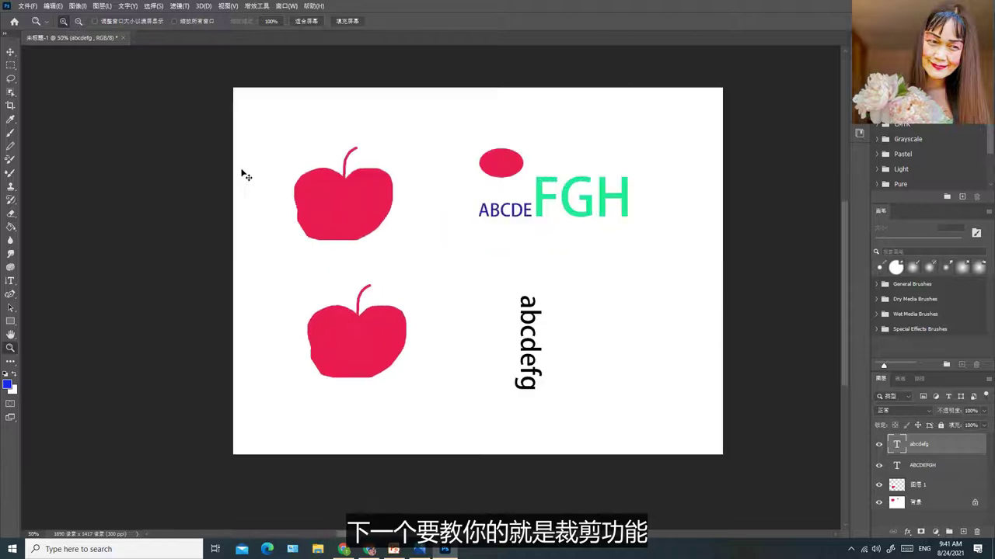
Cut a rectangular area around the upper apple out of layer 图层 0, and undo the cut
key("m")
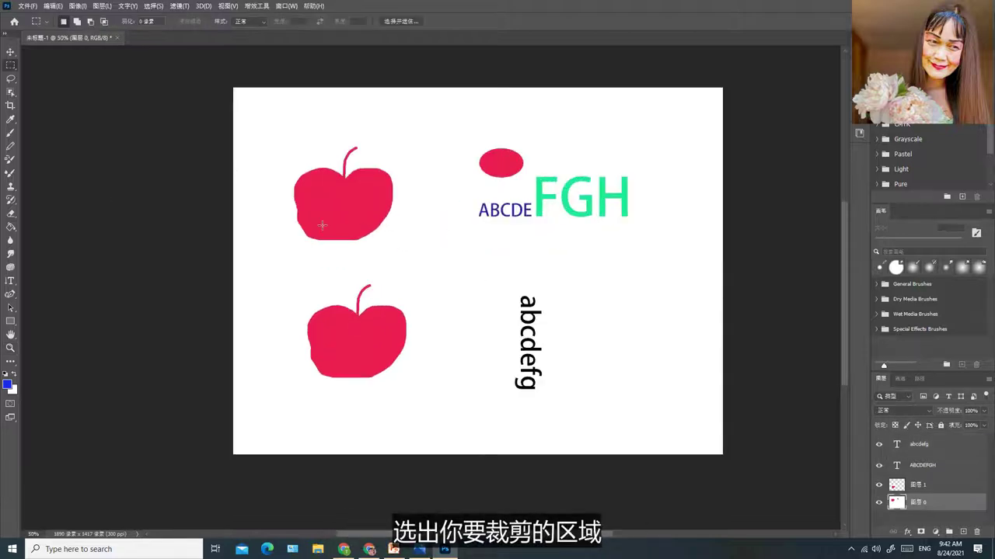
left_click_drag(276, 134, 405, 258)
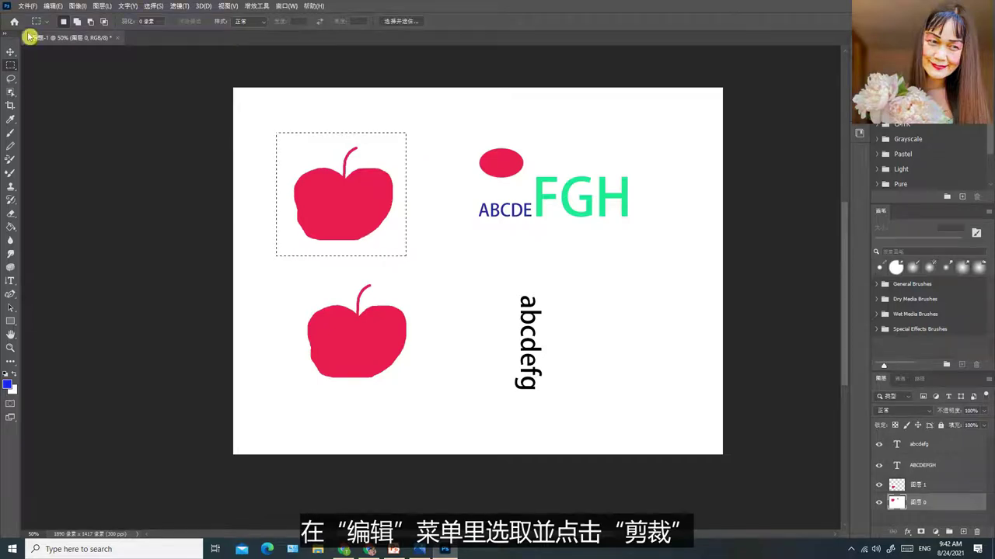
left_click(53, 5)
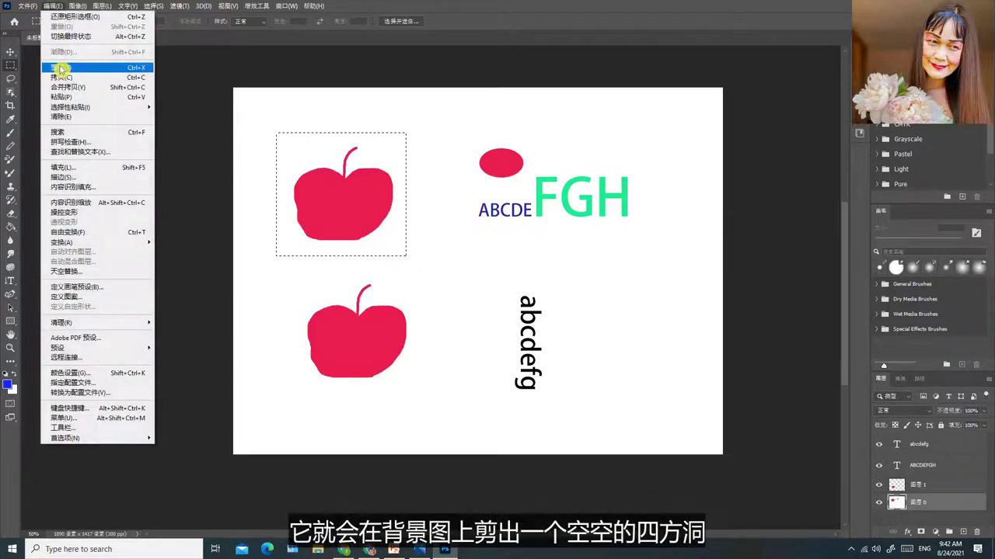
left_click(60, 69)
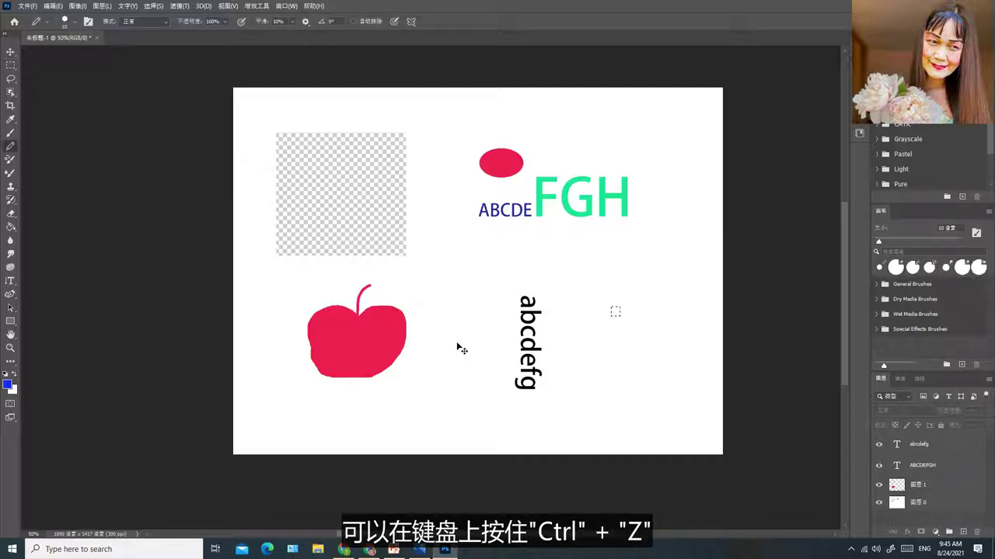
key("ctrl+z")
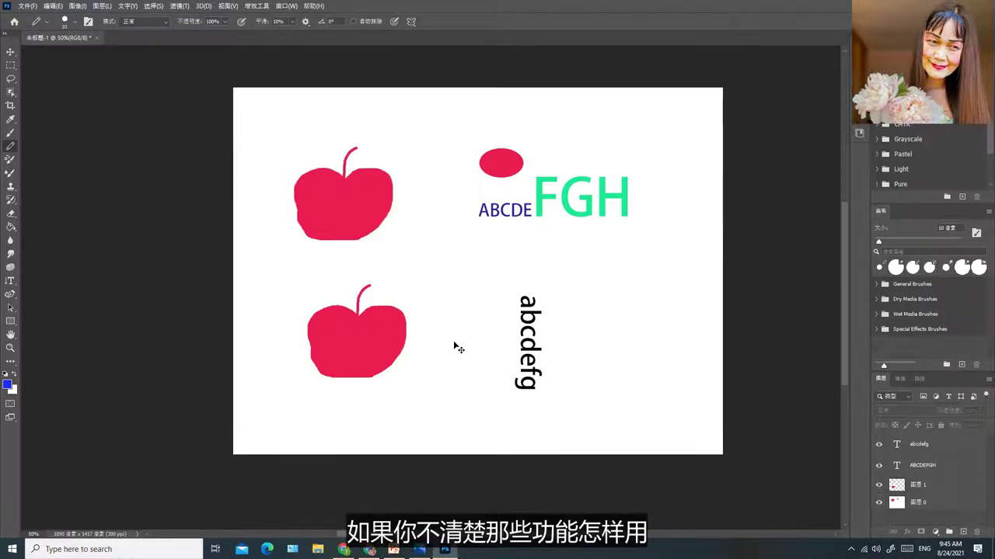
key("ctrl+z")
Start the hands-on tutorial "初步了解本应用程序" from the help resources and move the 发现 window off the sample image
left_click(313, 6)
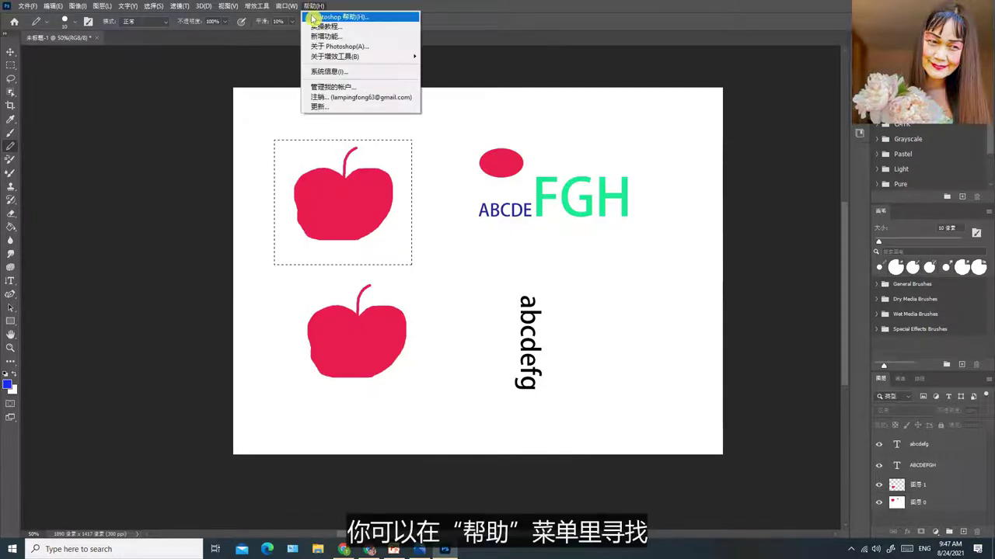
left_click(323, 27)
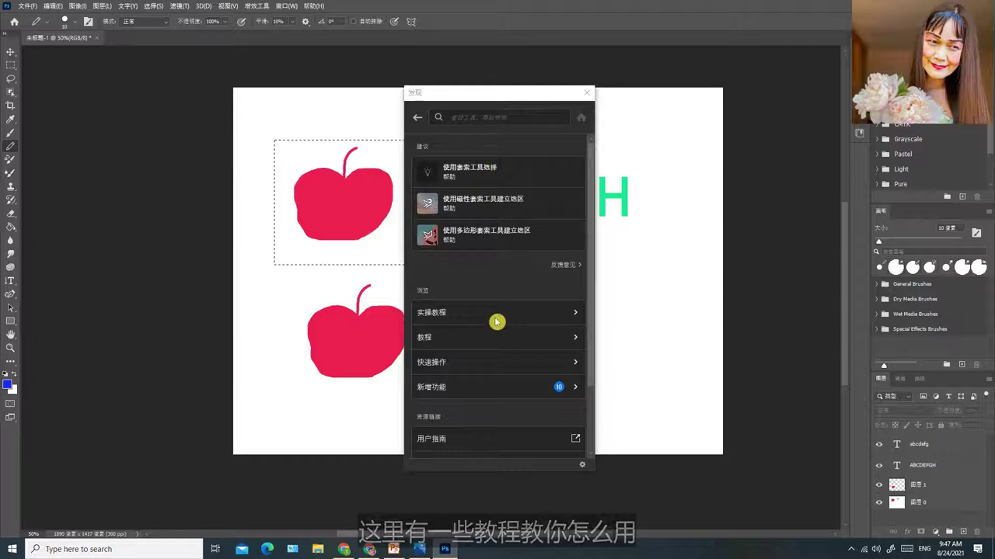
left_click(575, 316)
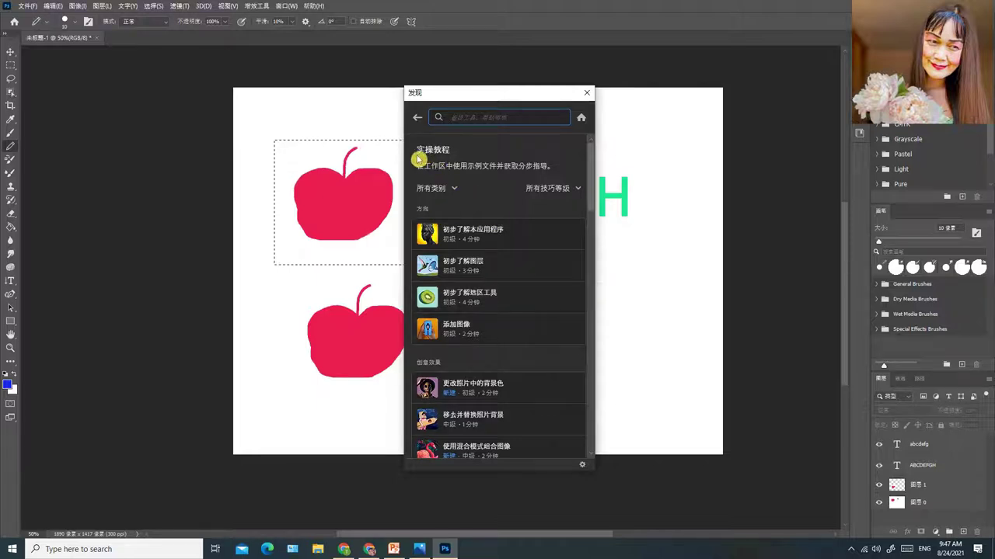
left_click(504, 235)
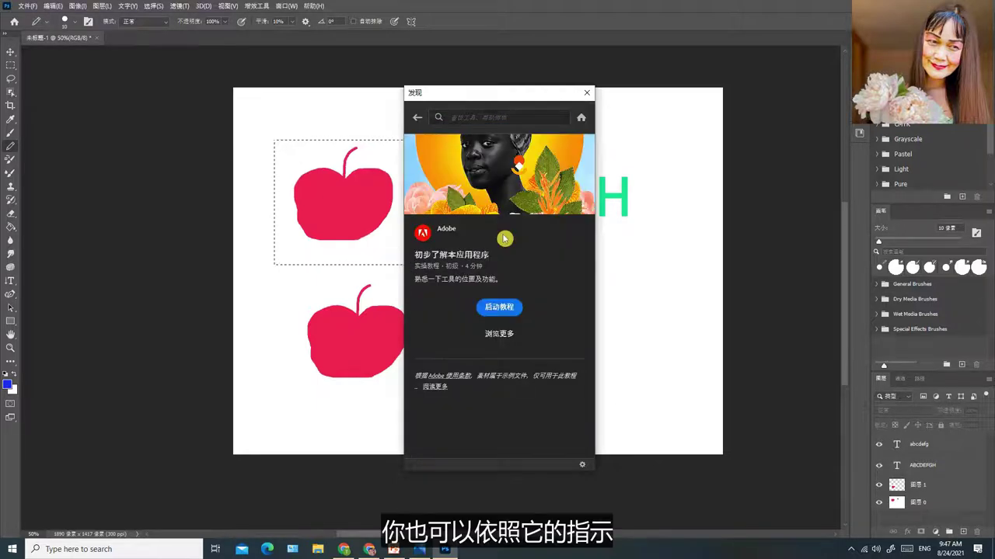
left_click(499, 306)
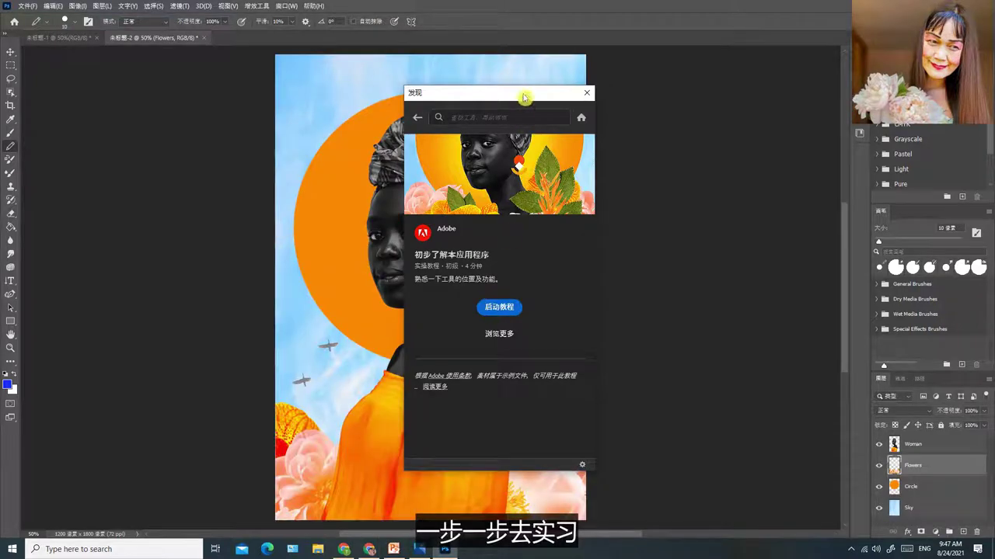
left_click_drag(521, 93, 731, 96)
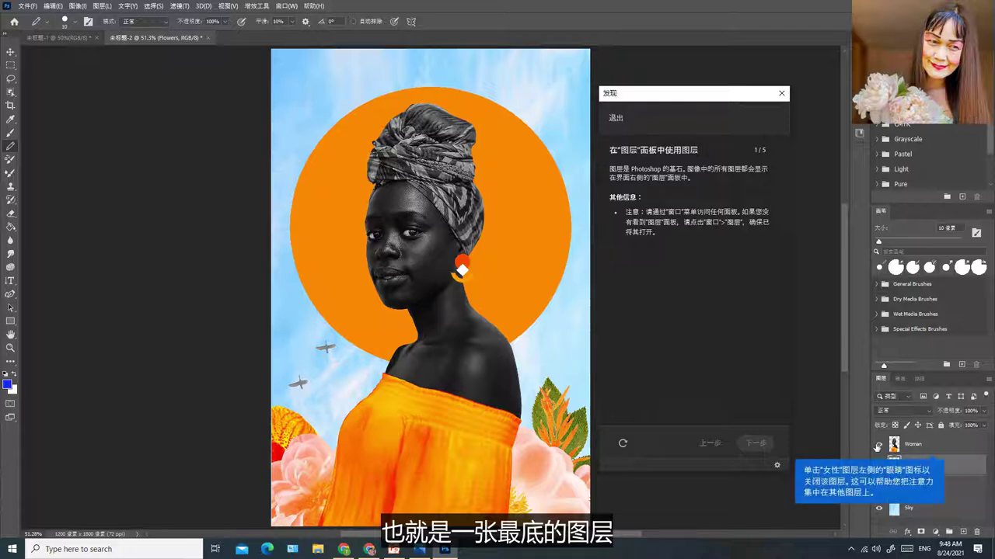
Complete the tutorial's layer step by hiding and reshowing the Woman layer, and try the Move tool in step 2/5
left_click(879, 444)
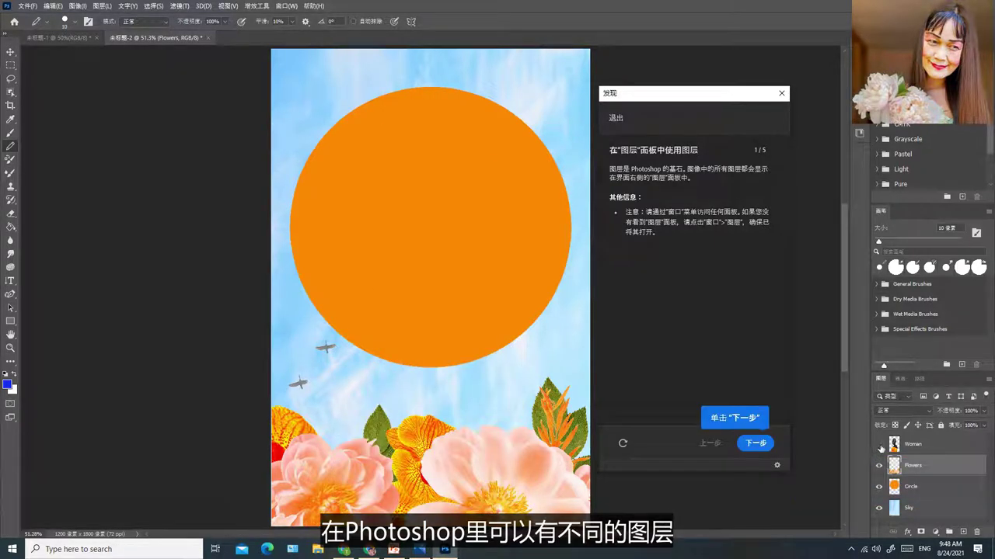
left_click(879, 444)
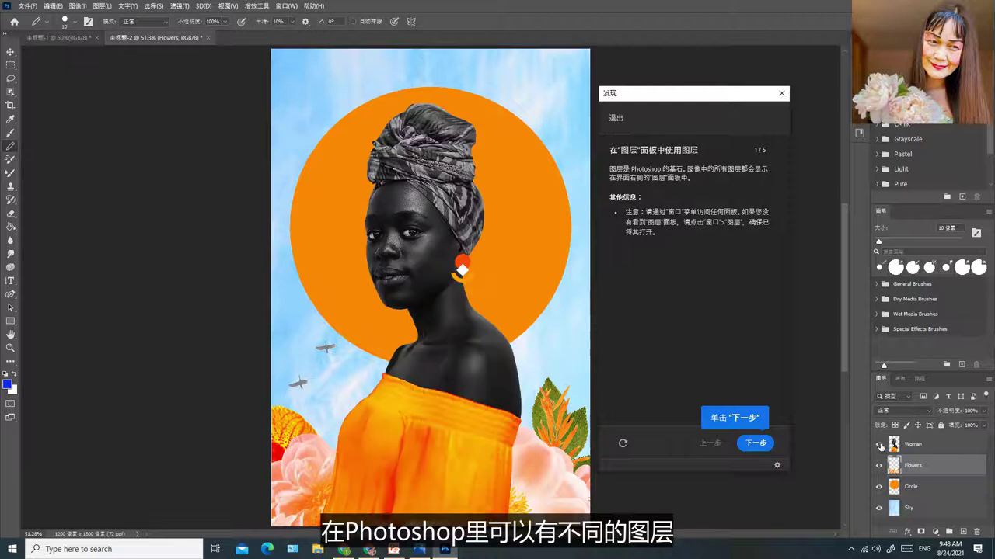
left_click(752, 449)
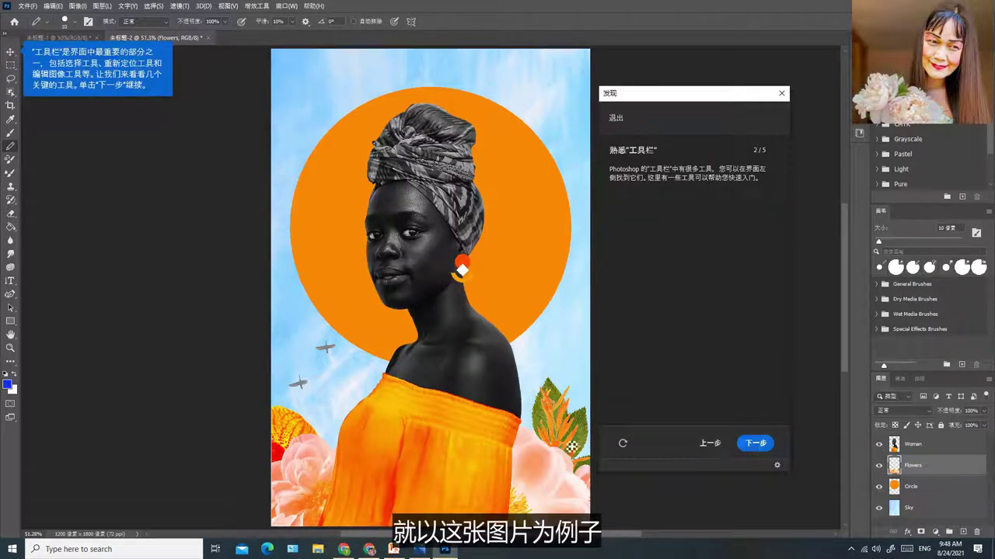
left_click(10, 53)
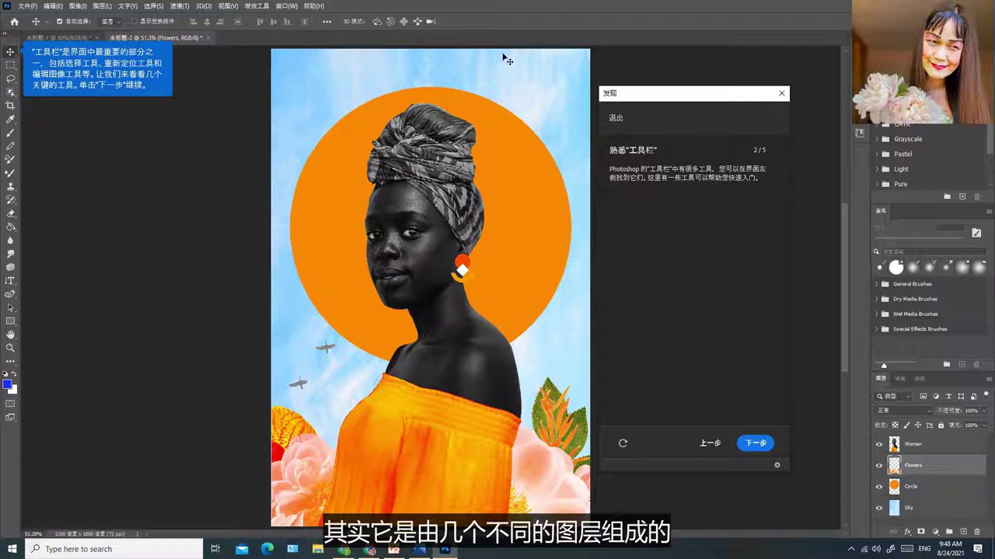
Go back to the tutorial's step 1/5 and hide and reshow the Woman layer again
left_click(763, 447)
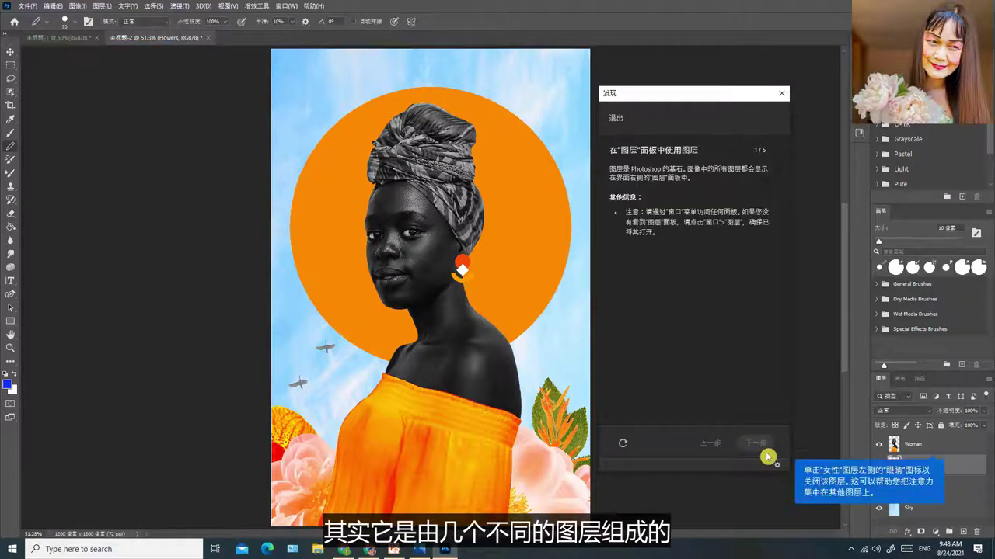
left_click(878, 444)
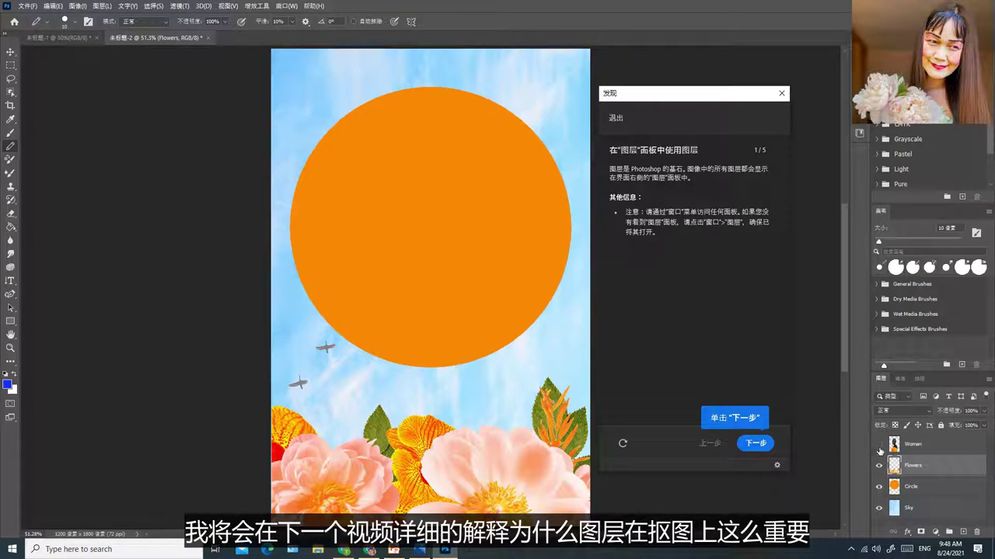
left_click(879, 444)
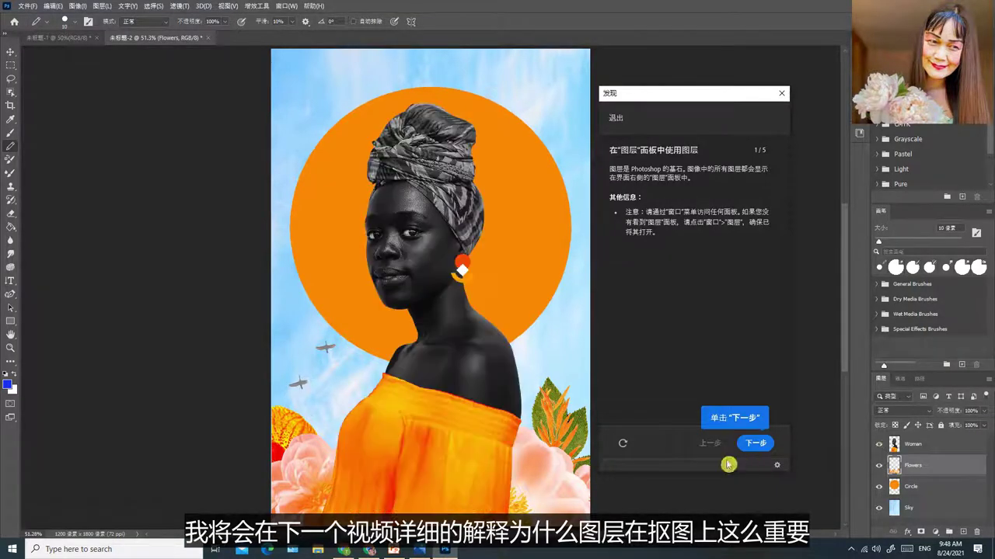
Advance the tutorial to step 2/5, pick the Move tool, and exit the tutorial without saving the changes to 未标题-2
left_click(755, 445)
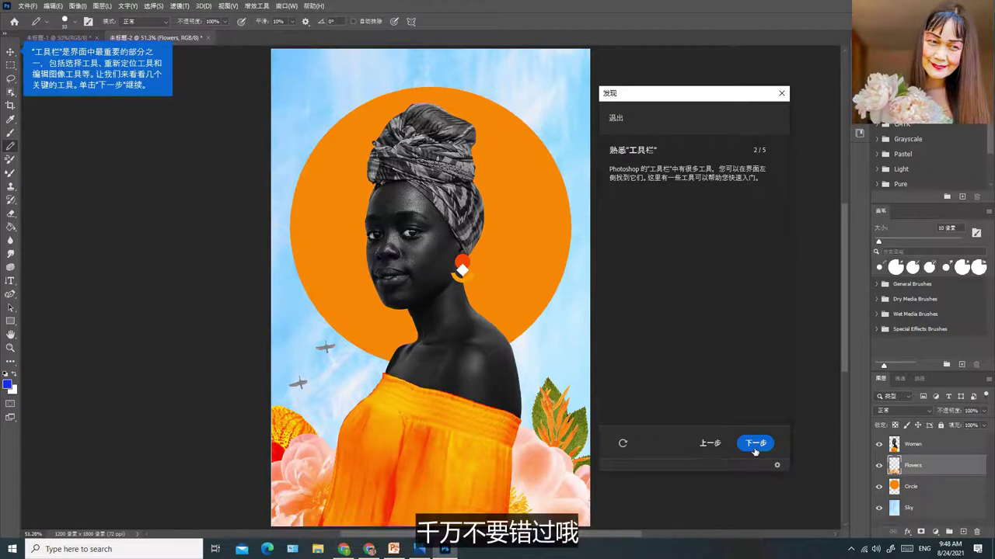
left_click(11, 53)
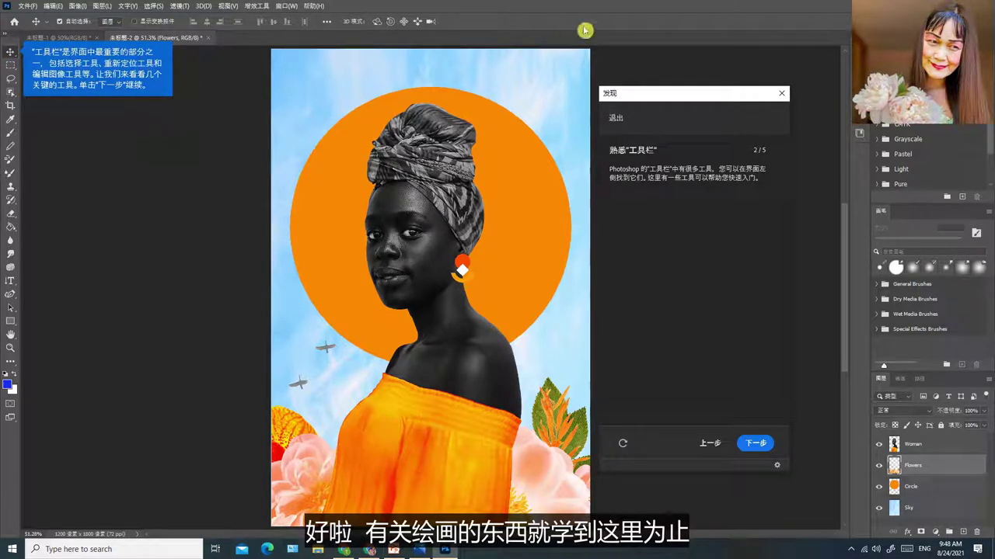
left_click(784, 94)
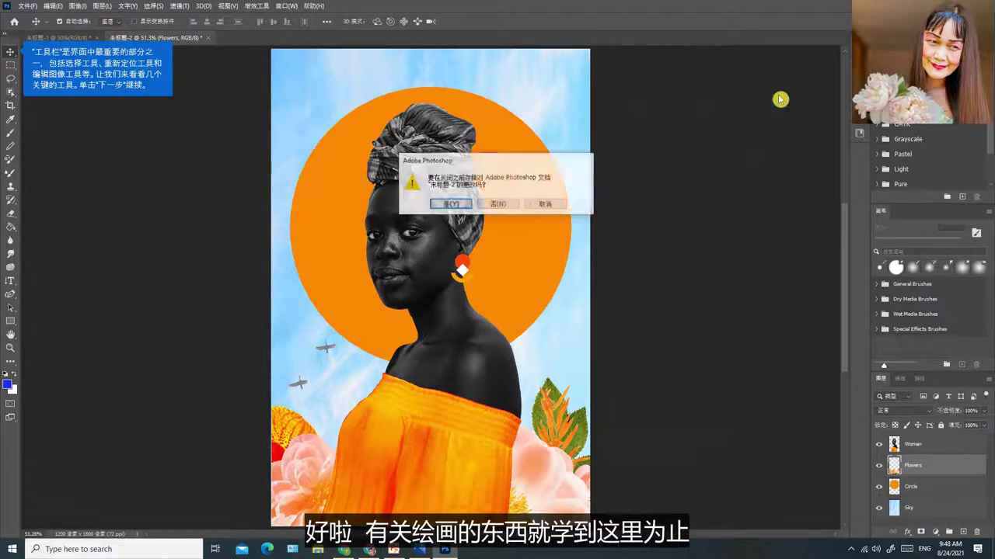
left_click(501, 204)
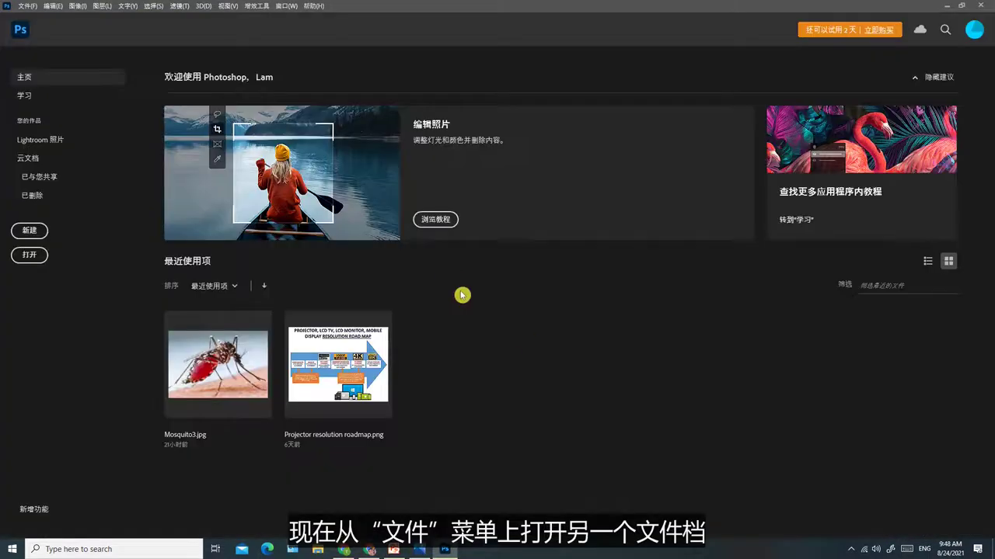
Open the image Carton1.jfif and enlarge it to 300% with the Zoom tool
left_click(28, 6)
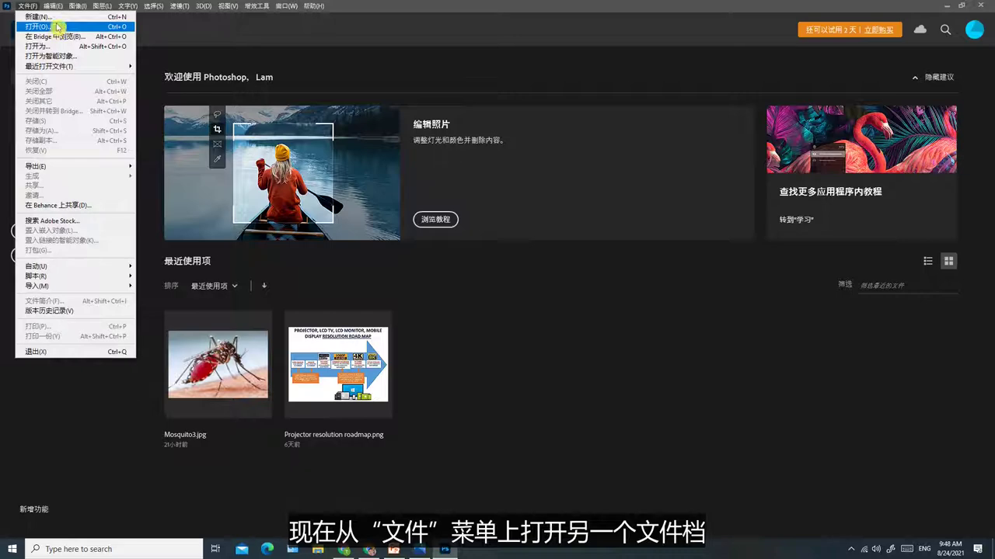
left_click(56, 27)
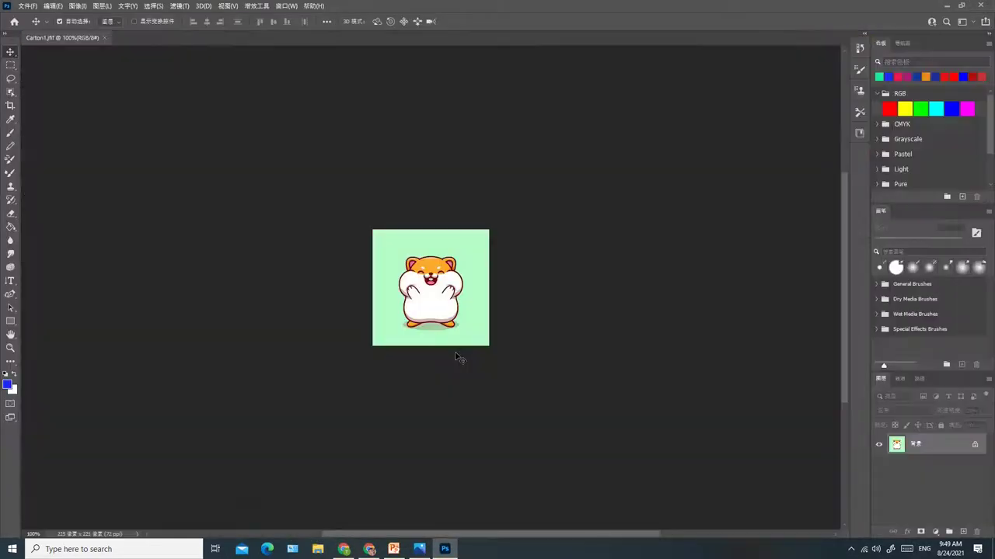
left_click(10, 349)
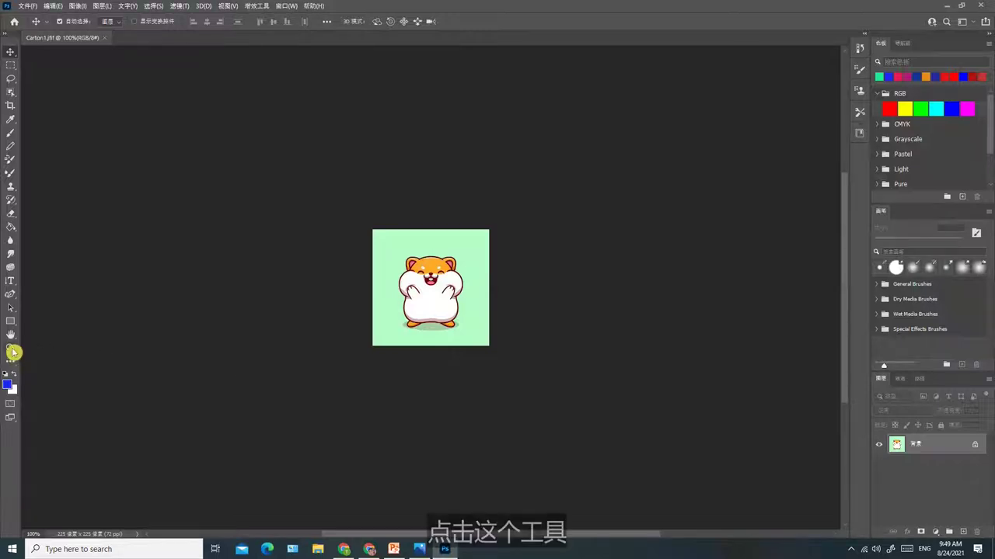
left_click(391, 331)
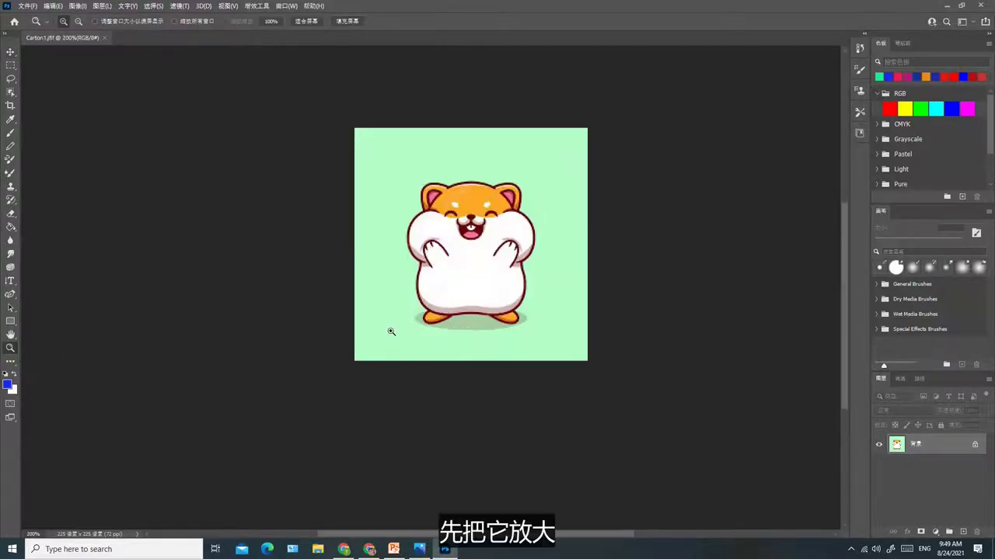
left_click(391, 332)
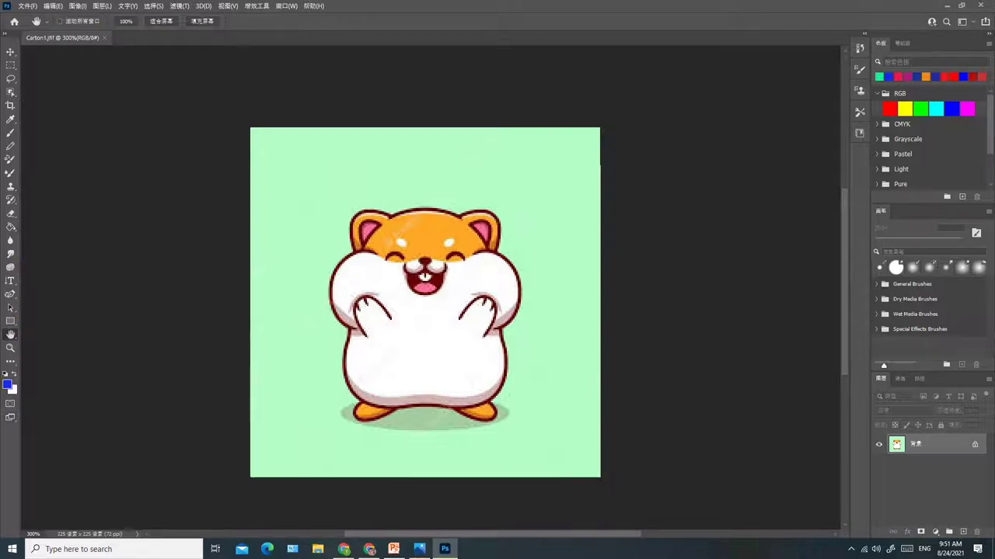
key("alt+f")
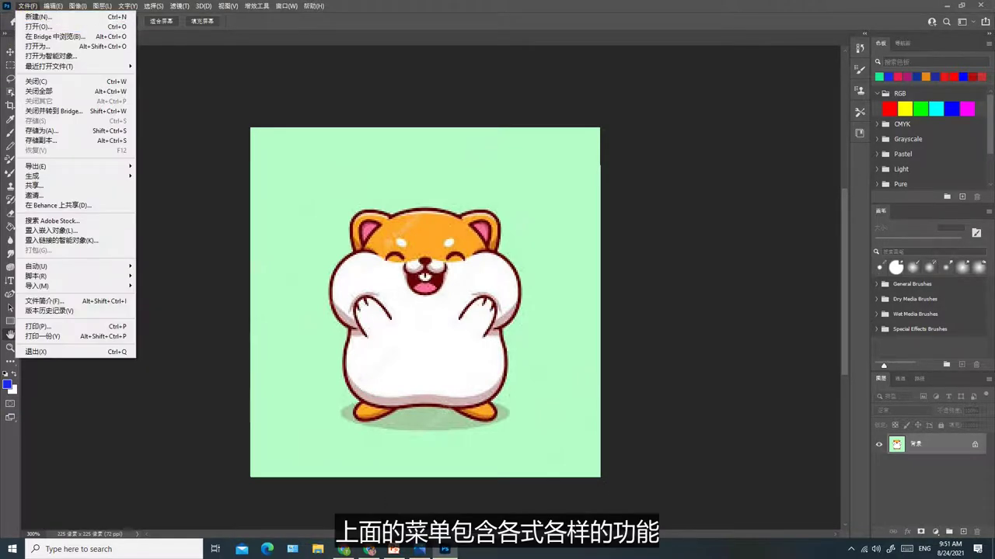
left_click(27, 5)
left_click(52, 6)
mouse_move(78, 5)
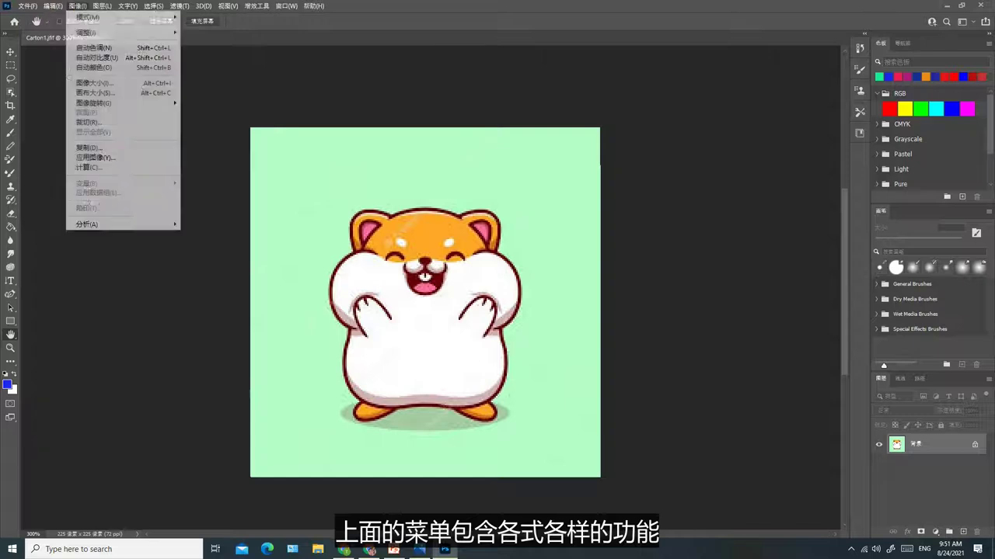
key("Right")
key("Right")
key("Right")
key("Right")
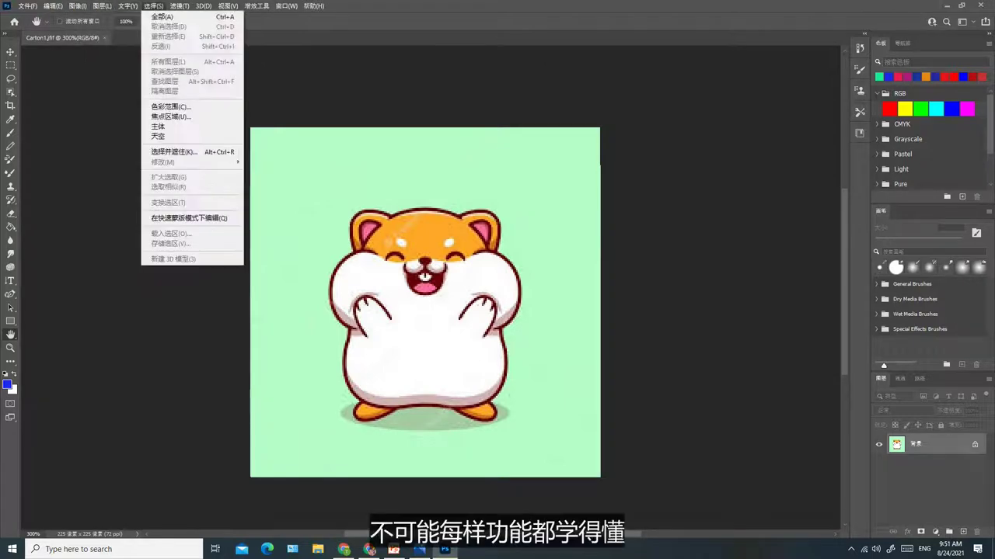
key("Right")
key("Right")
key("Right")
key("Right")
key("Right")
key("Right")
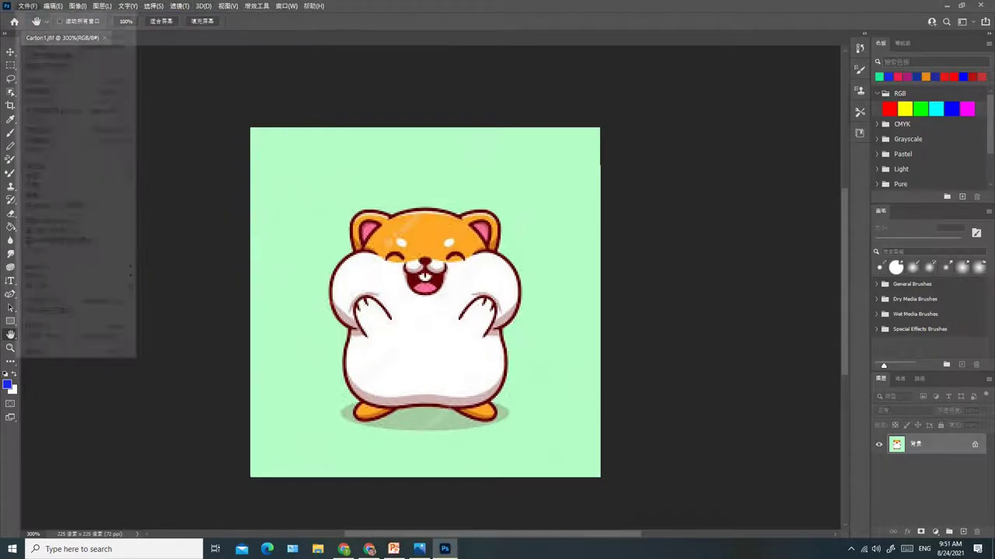
key("Down")
left_click(67, 7)
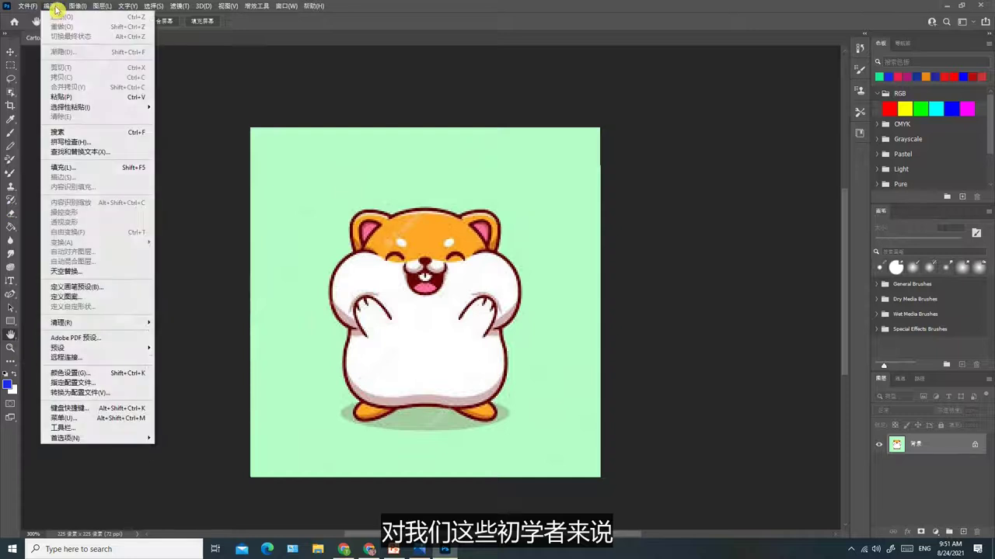
key("Right")
key("Right")
key("Right")
key("Right")
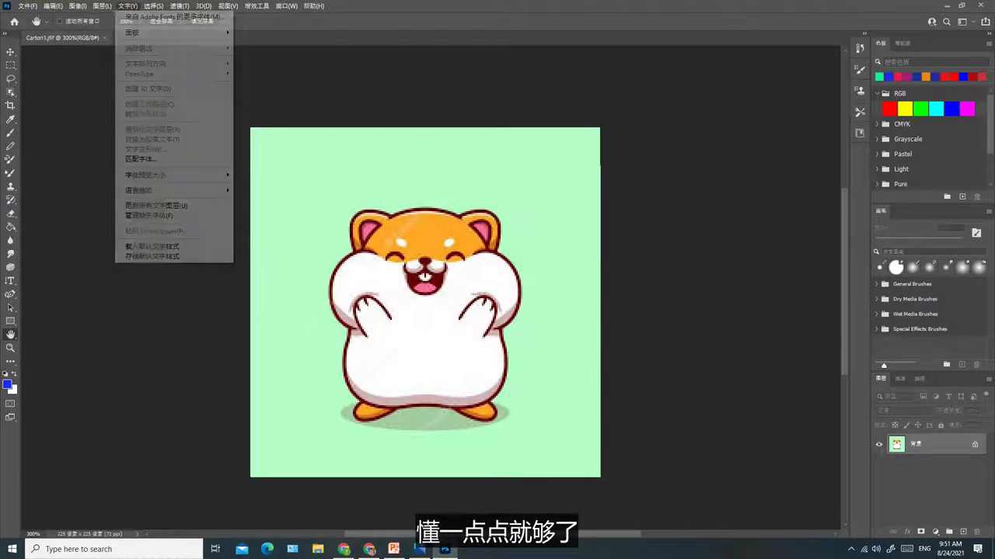
key("Right")
key("Right")
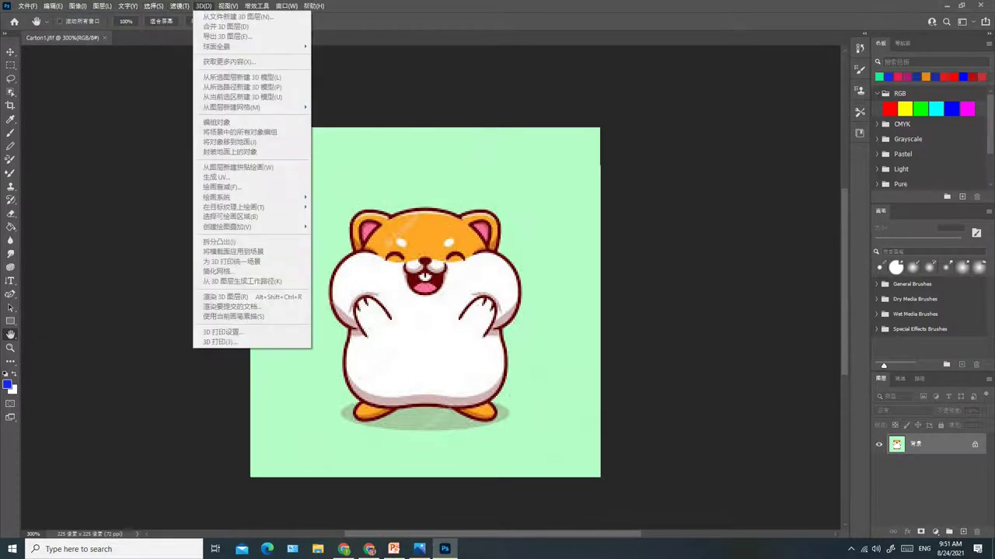
key("Left")
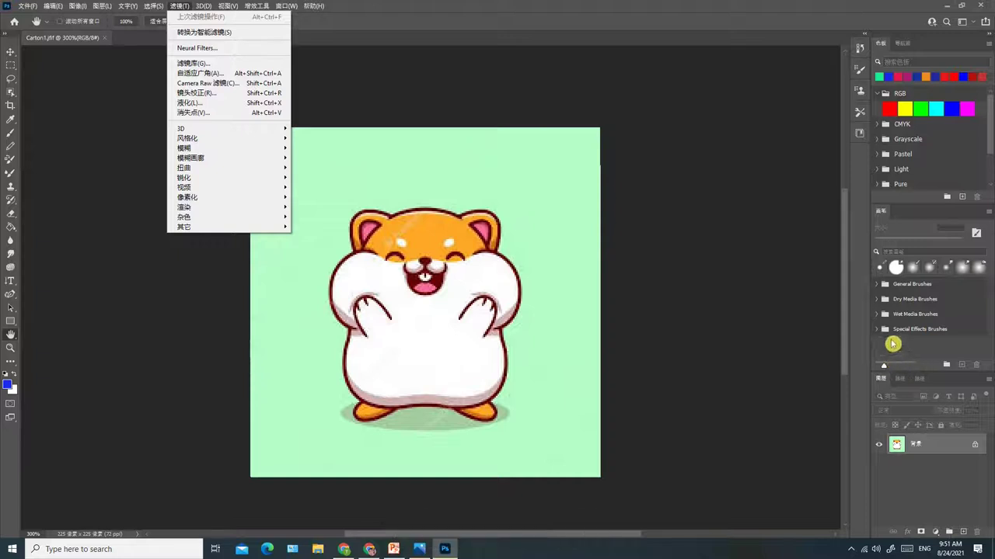
Show the edit history and draw a blue question mark with the 10-pixel Pencil on the green background beside the hamster's head
left_click(908, 300)
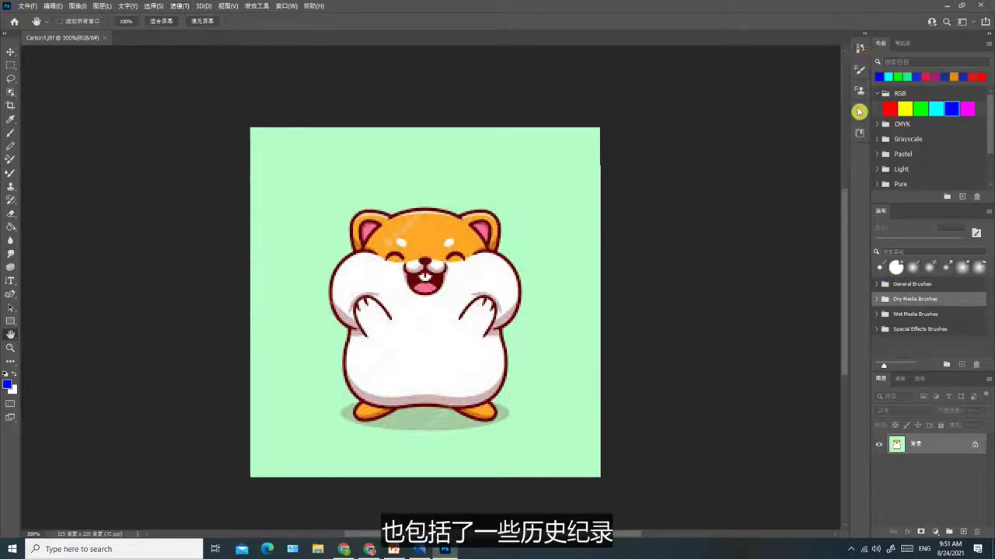
left_click(861, 50)
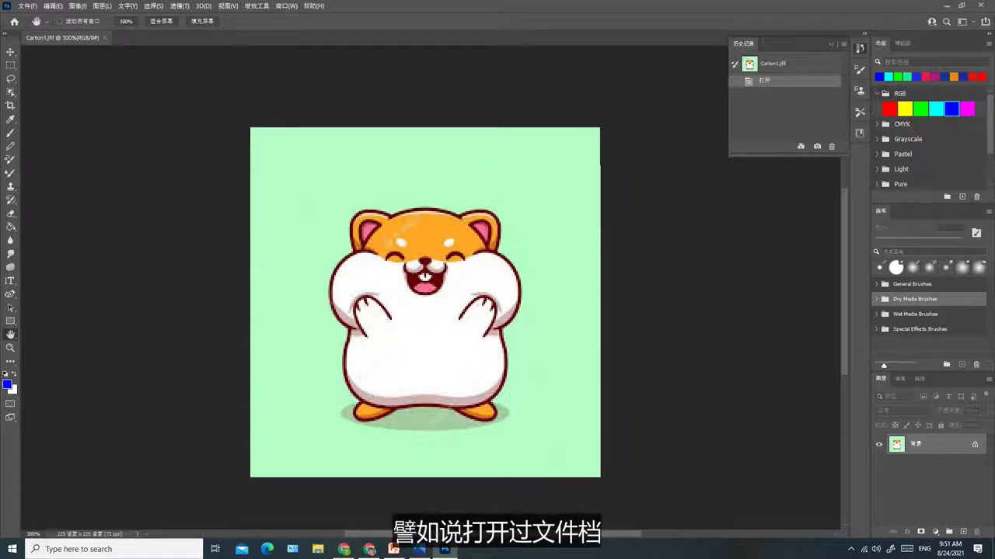
left_click(16, 147)
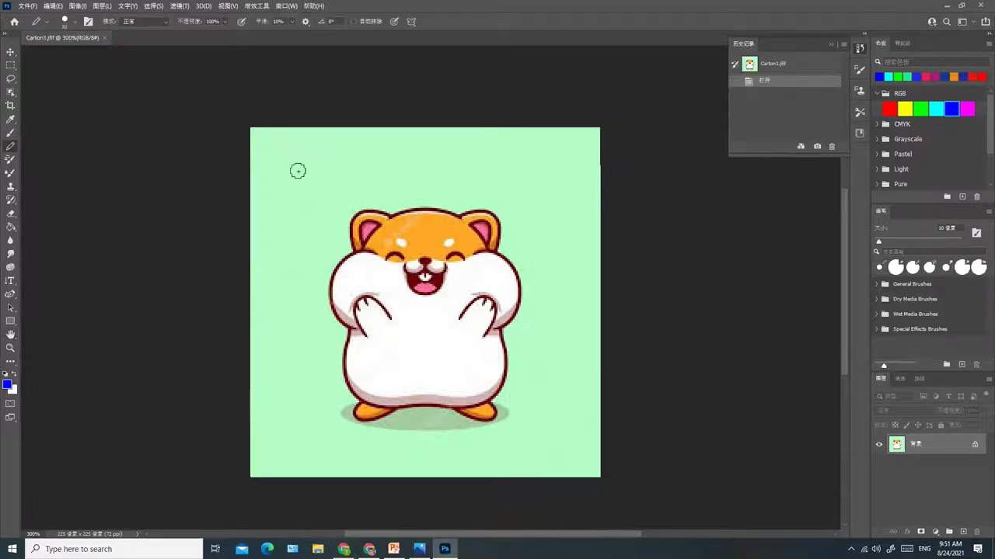
mouse_move(324, 177)
left_mouse_down()
mouse_move(303, 207)
mouse_move(305, 242)
left_mouse_up()
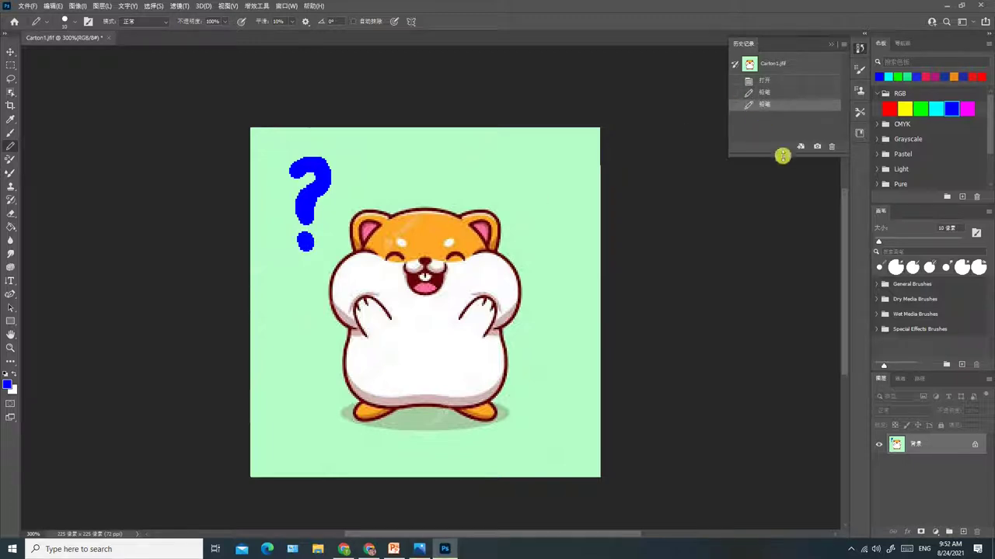
Erase the blue question mark with the Eraser reduced to 9 pixels, and collapse the edit history
key("e")
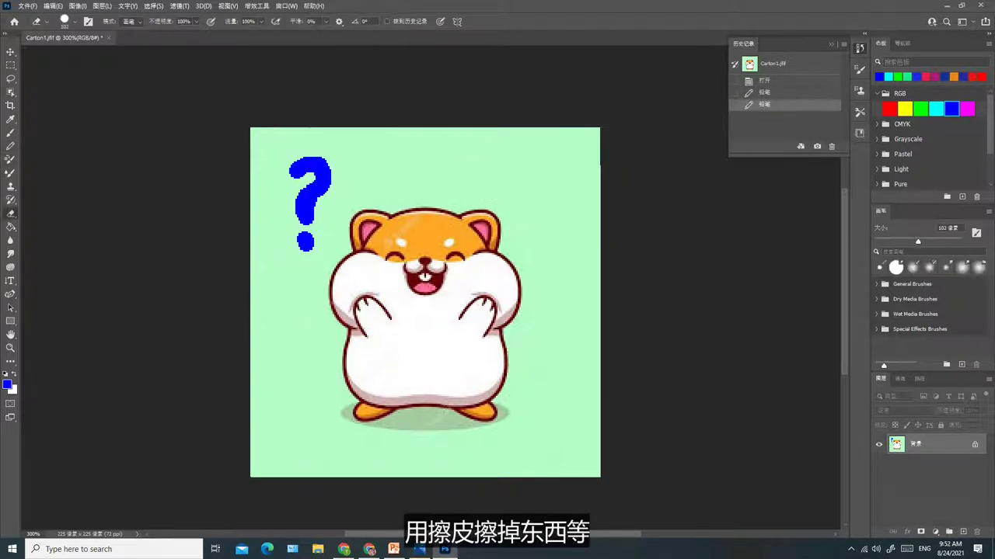
key("bracketleft")
key("bracketleft")
key("bracketleft")
key("bracketleft")
key("bracketleft")
key("bracketleft")
mouse_move(306, 267)
left_mouse_down()
mouse_move(314, 224)
mouse_move(302, 240)
mouse_move(300, 214)
mouse_move(319, 211)
mouse_move(323, 164)
mouse_move(331, 169)
mouse_move(321, 162)
mouse_move(302, 196)
mouse_move(311, 160)
mouse_move(289, 170)
mouse_move(292, 219)
left_mouse_up()
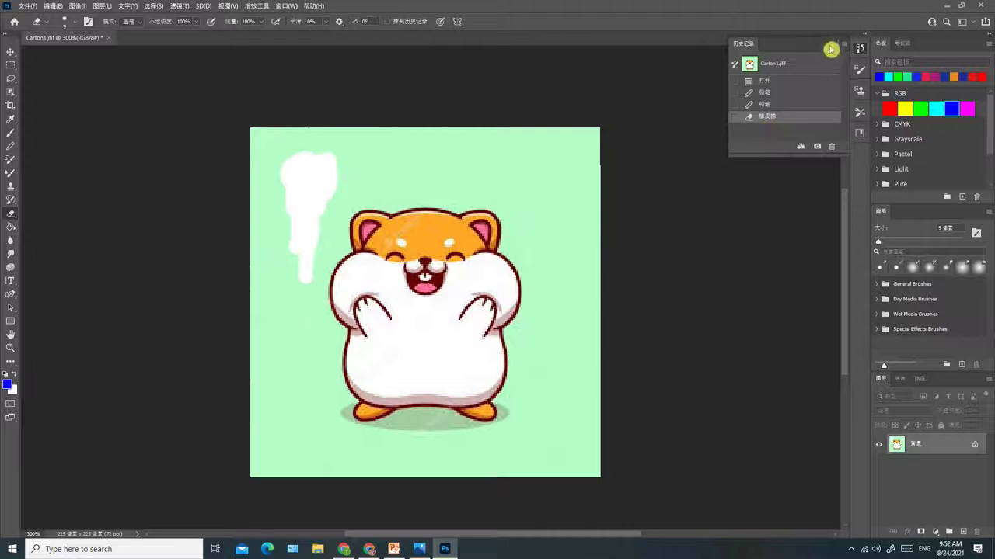
double_click(831, 48)
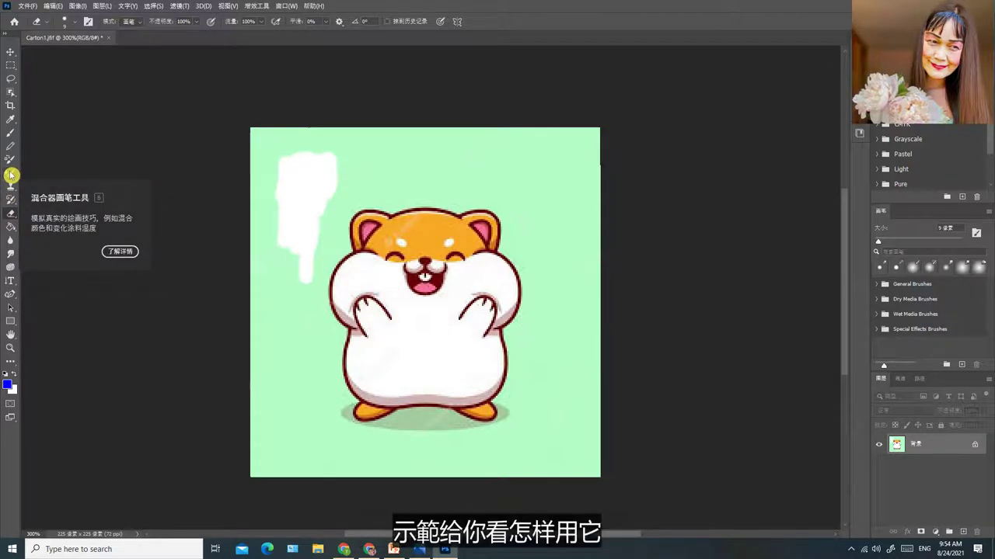
Choose the Magic Wand tool and open Carton2.jfif as a second document, enlarged to 300%
left_click(11, 95)
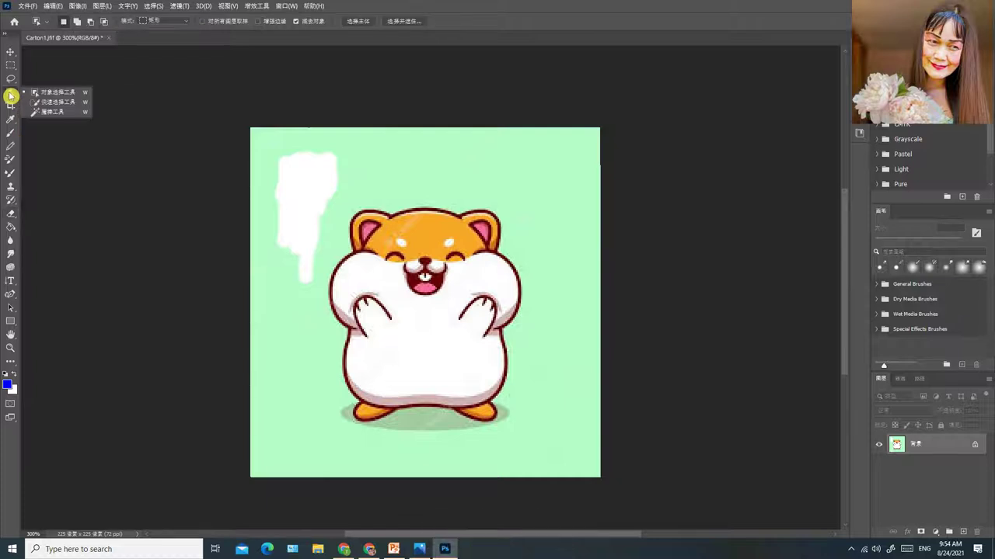
left_click(52, 112)
left_click(28, 5)
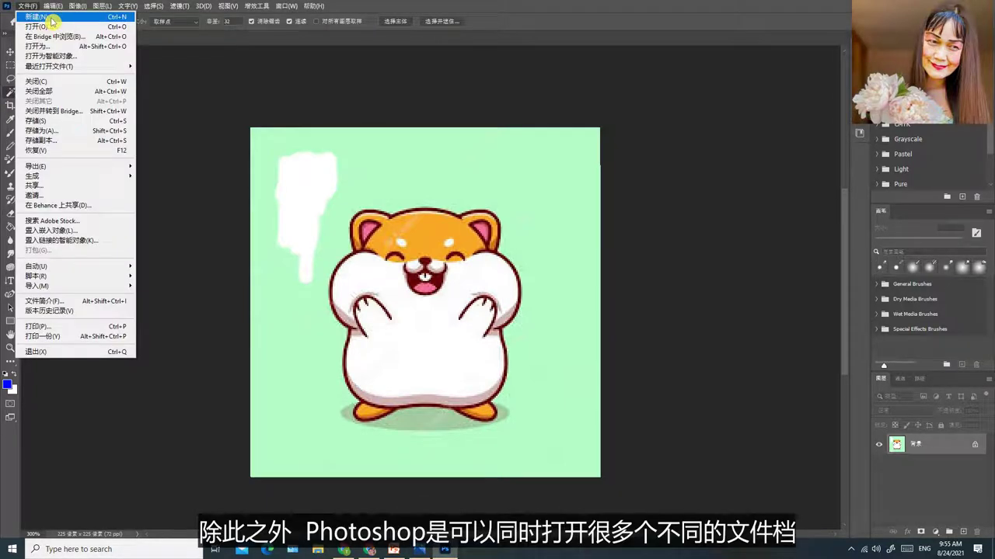
left_click(39, 26)
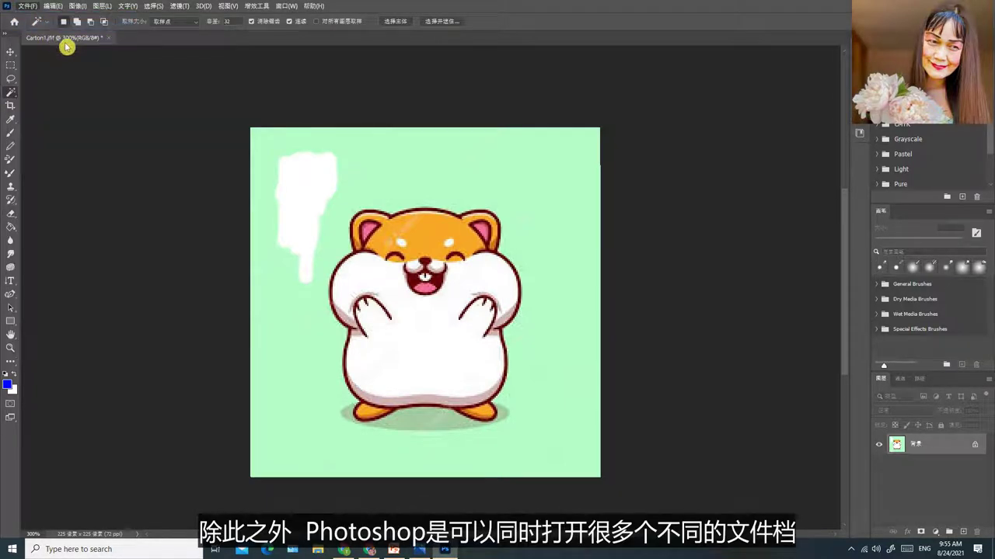
left_click_drag(281, 84, 285, 87)
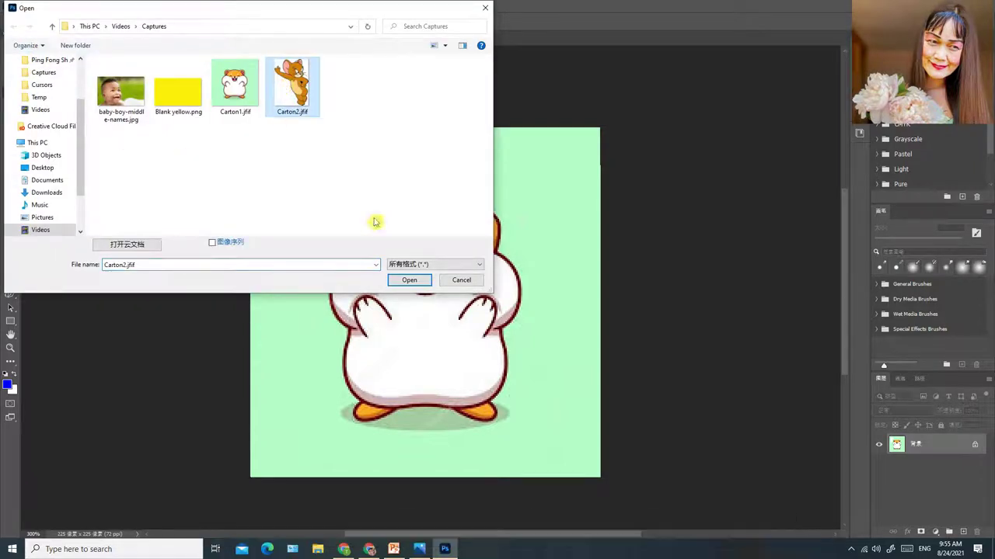
left_click(409, 281)
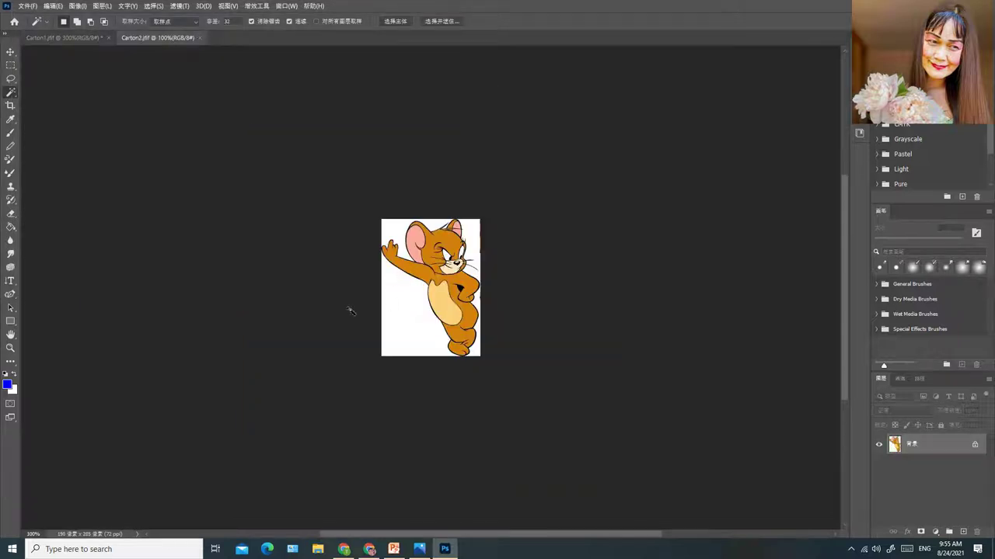
key("ctrl+plus")
key("ctrl+plus")
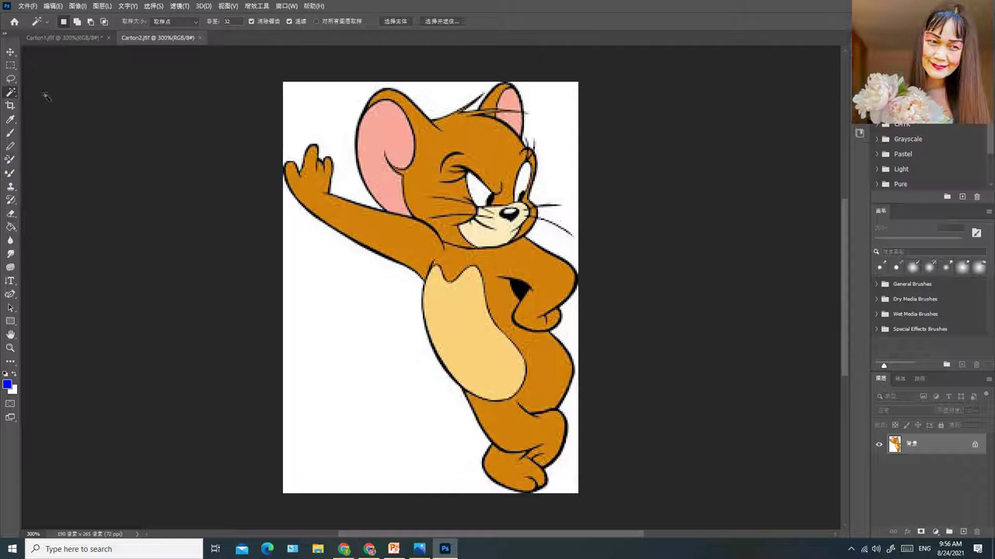
Switch back and forth between Carton1.jfif and Carton2.jfif, choosing the Eyedropper tool along the way and ending on Carton2.jfif
left_click(67, 39)
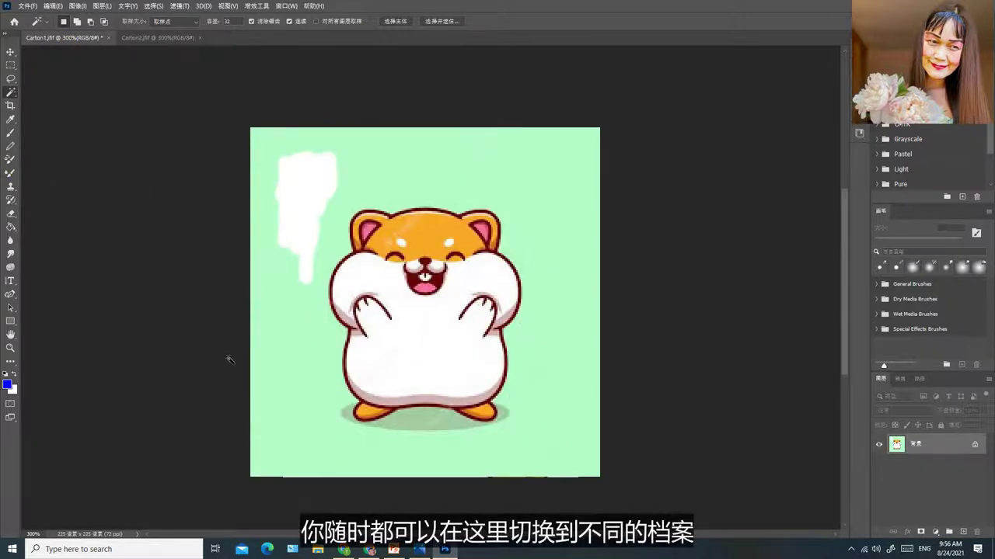
key("i")
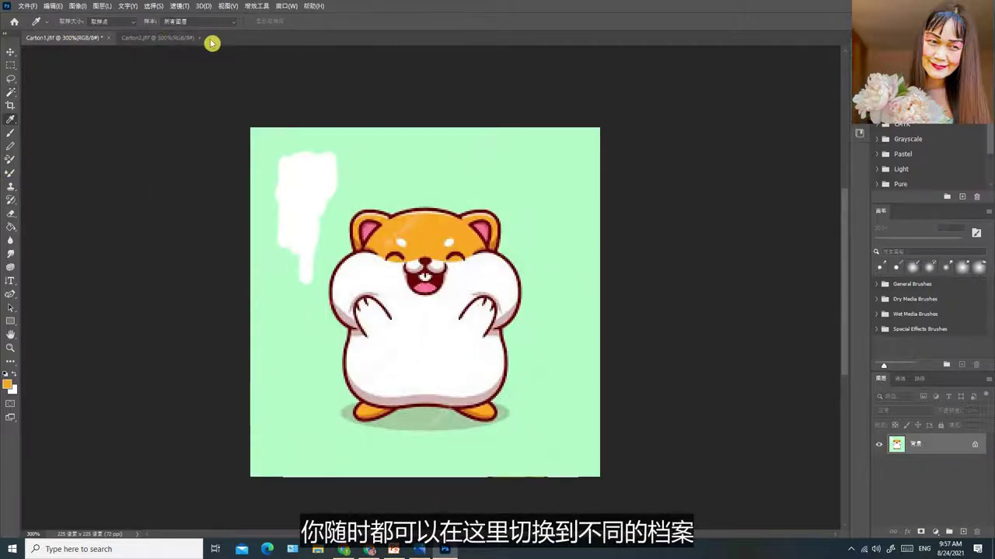
left_click(167, 39)
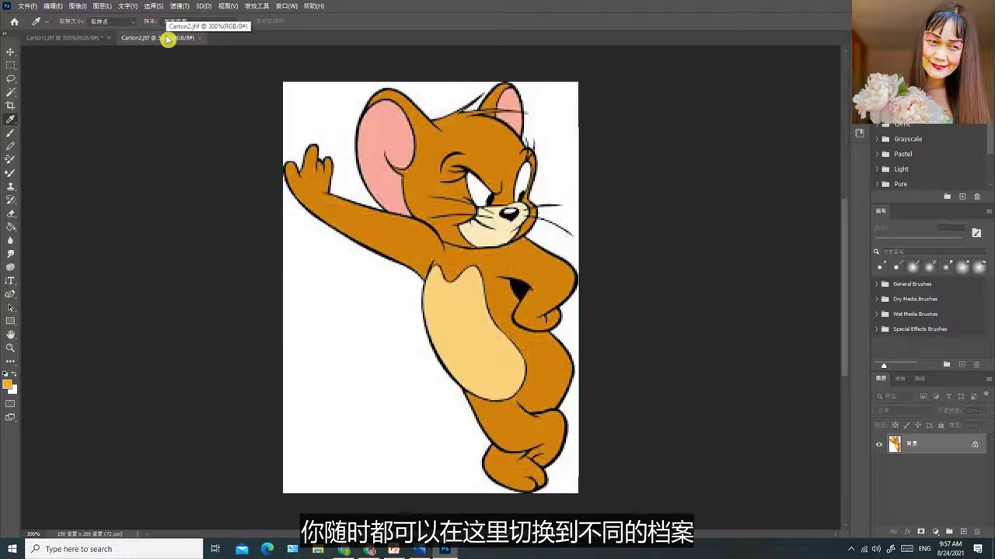
left_click(69, 39)
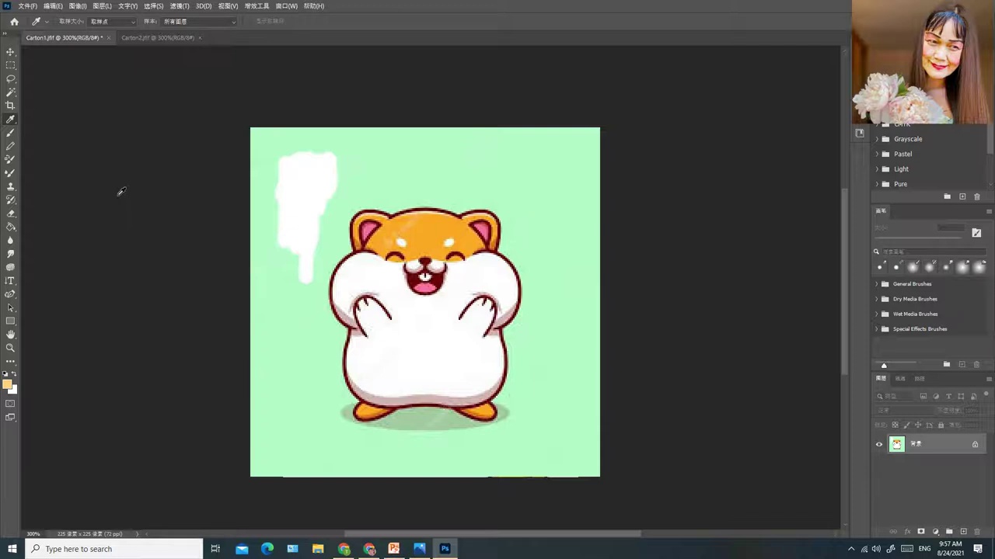
left_click(147, 40)
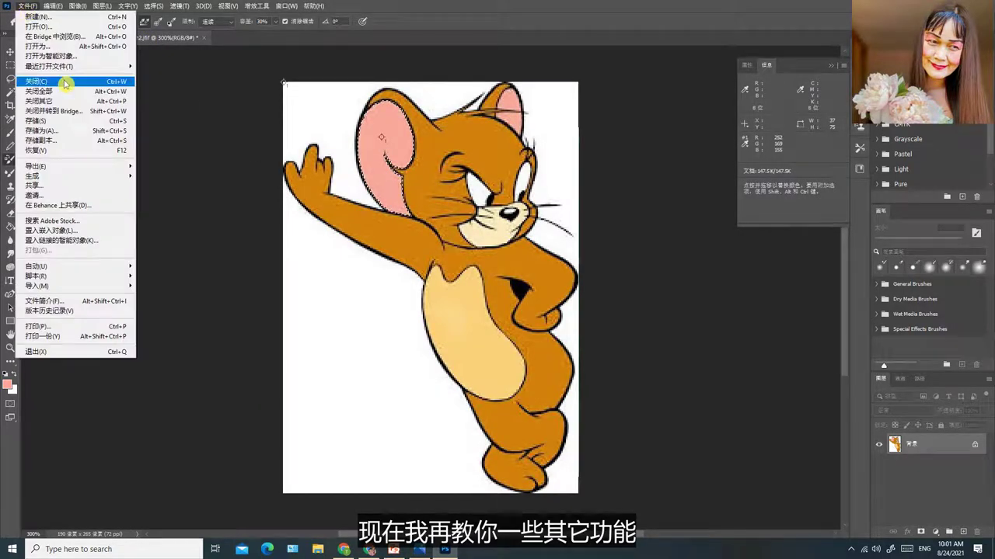
Close Carton2.jfif and Carton1.jfif without saving their changes
left_click(65, 83)
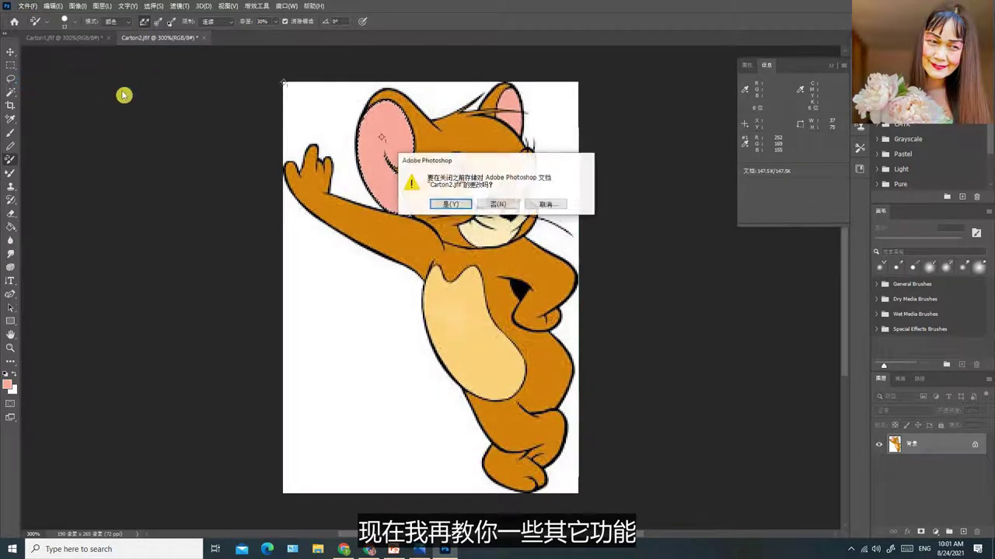
left_click(497, 205)
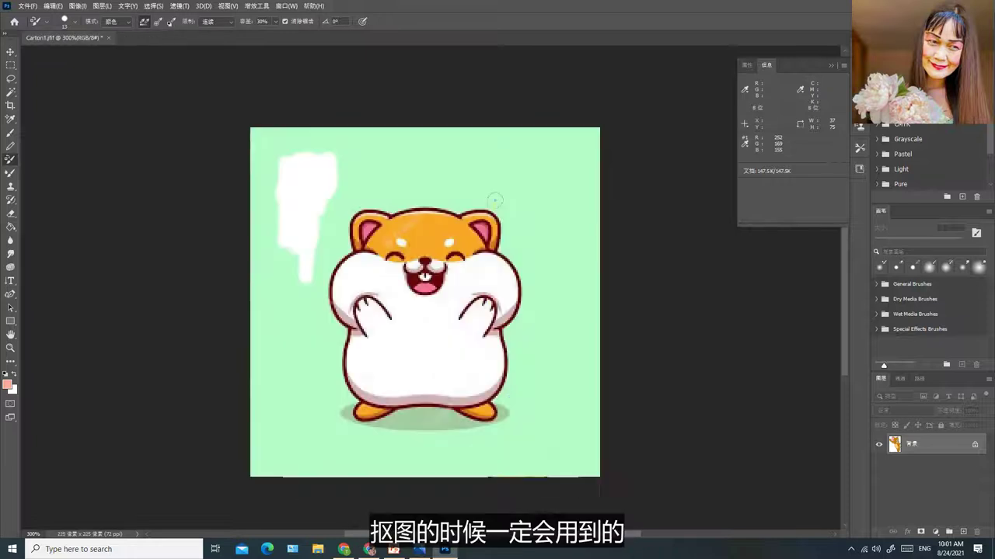
left_click(27, 6)
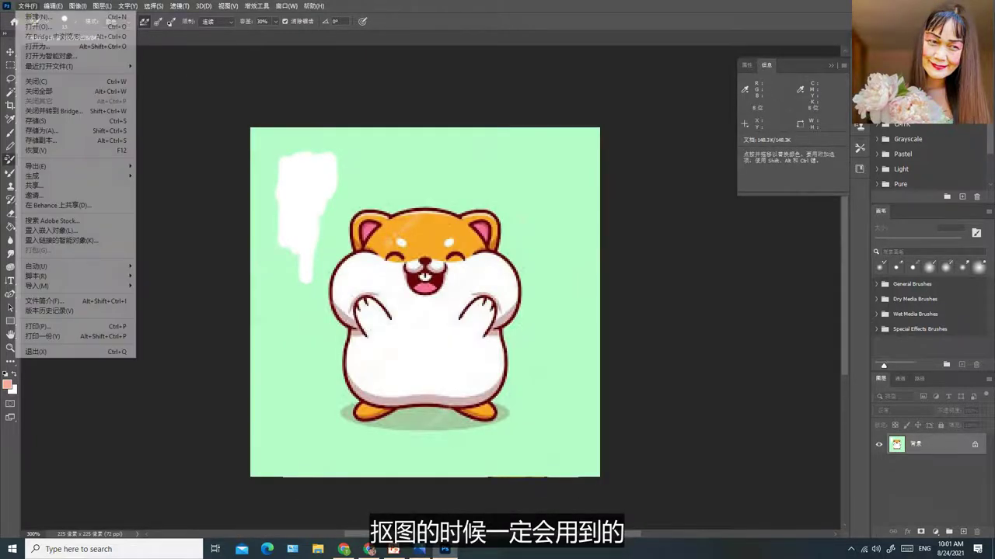
left_click(43, 82)
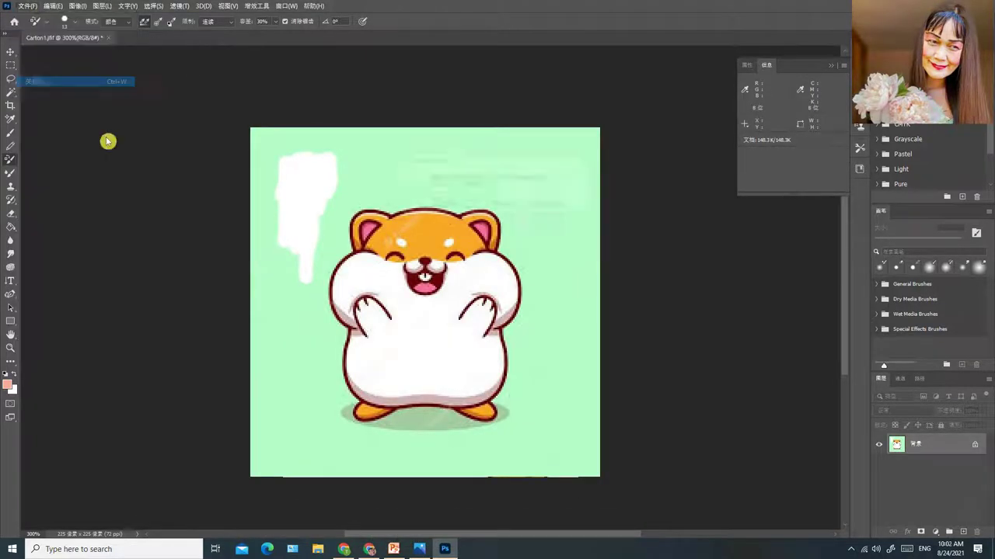
left_click(502, 205)
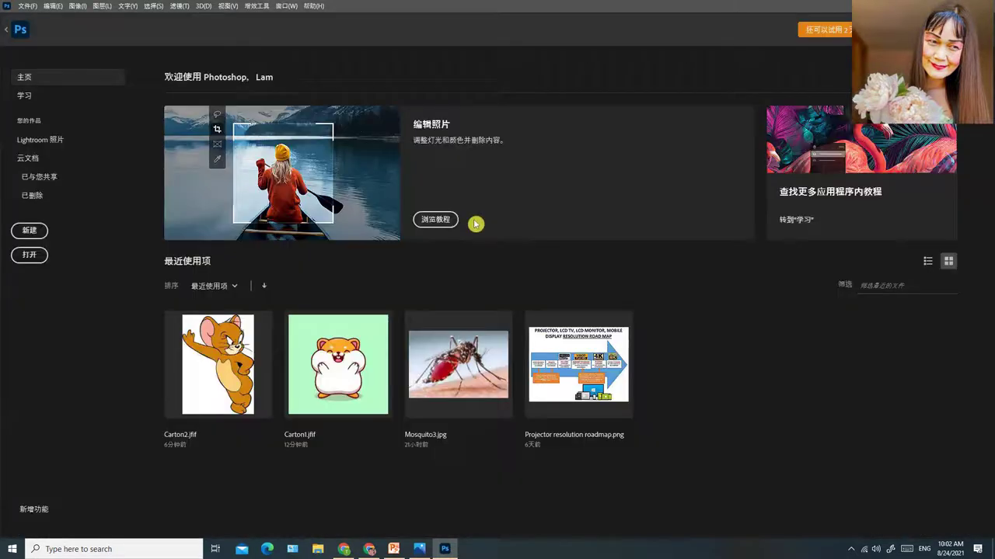
Open the image baby-boy-middle-names.jpg from the Captures folder
left_click(28, 7)
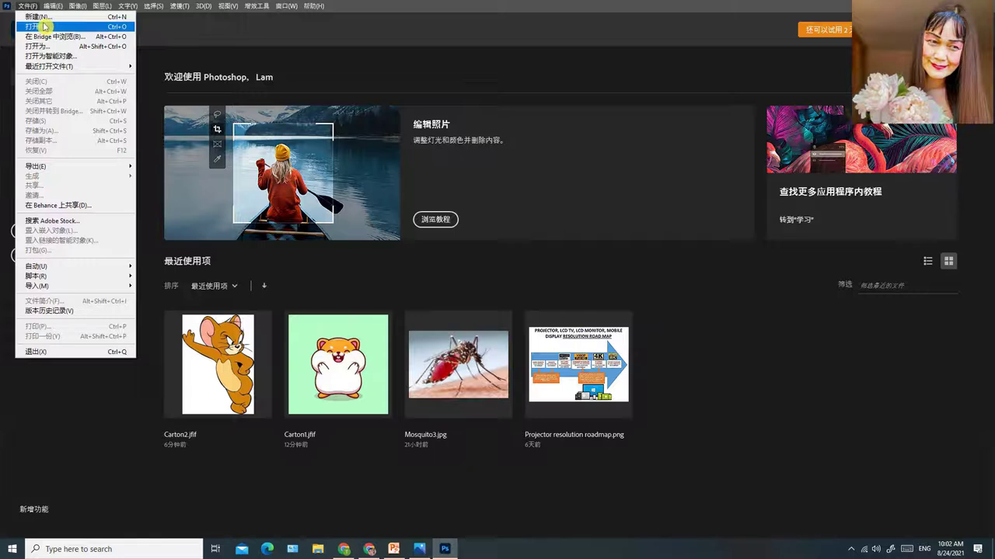
left_click(44, 26)
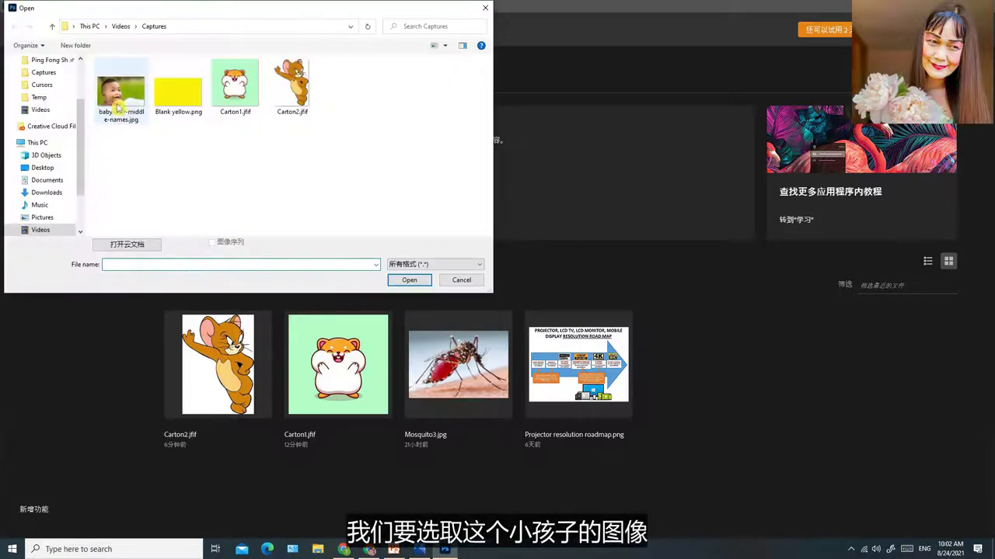
left_click(113, 90)
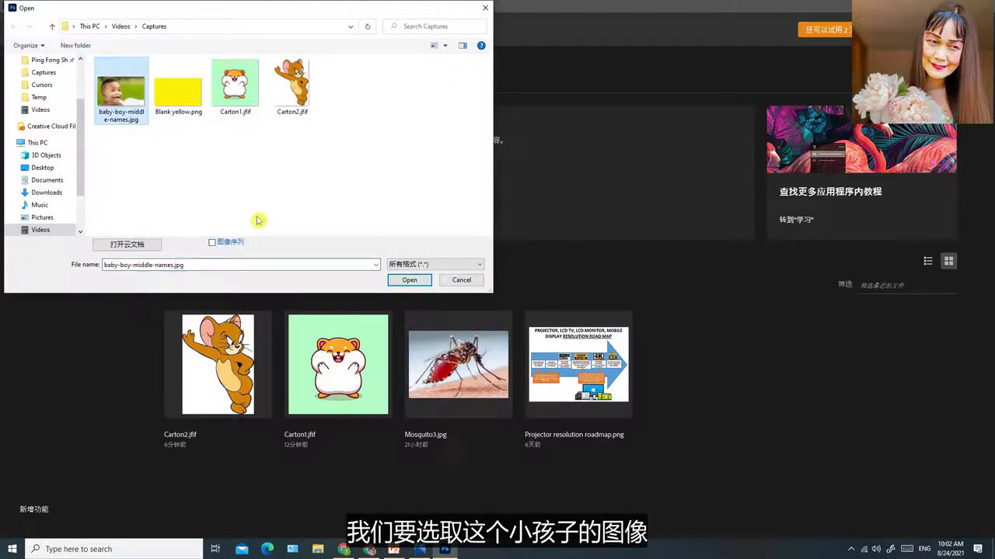
left_click(408, 281)
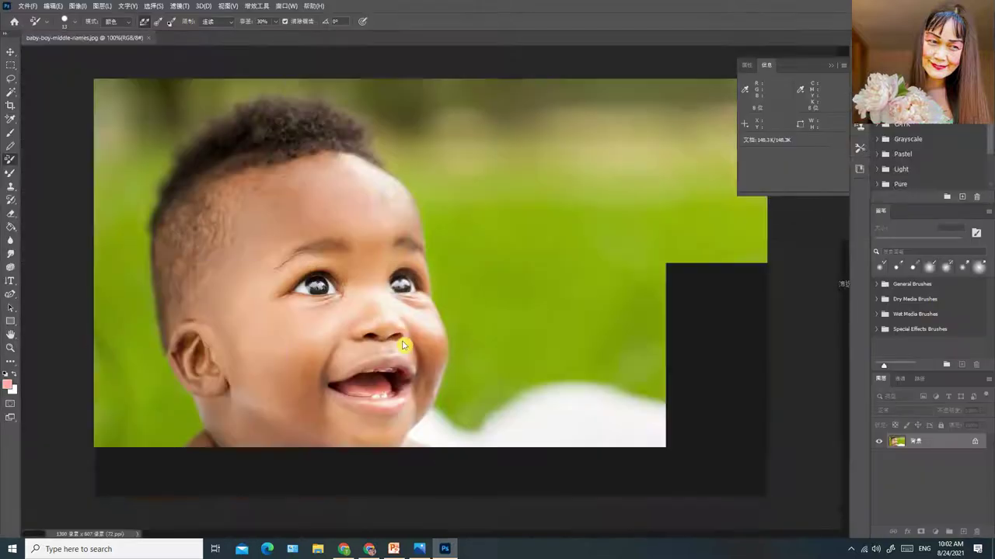
Choose the Quick Selection tool and select the hair along the back of the baby's head
right_click(14, 93)
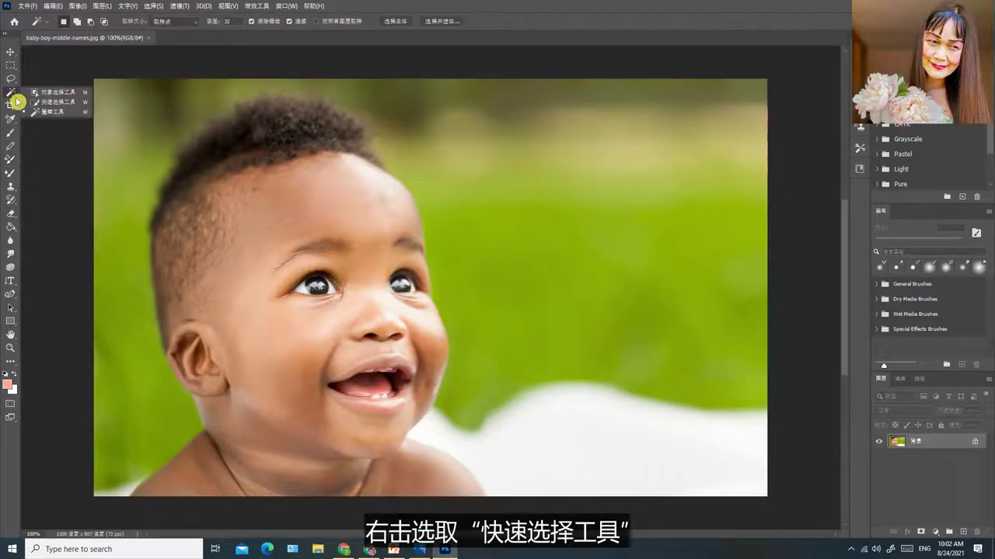
left_click(66, 103)
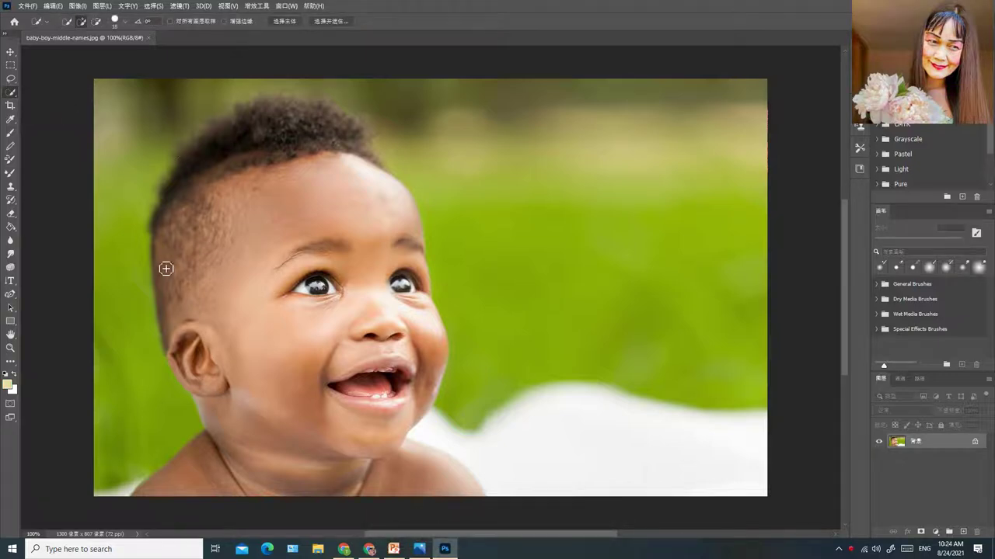
mouse_move(162, 266)
left_mouse_down()
mouse_move(169, 215)
mouse_move(201, 174)
mouse_move(251, 160)
mouse_move(240, 160)
left_mouse_up()
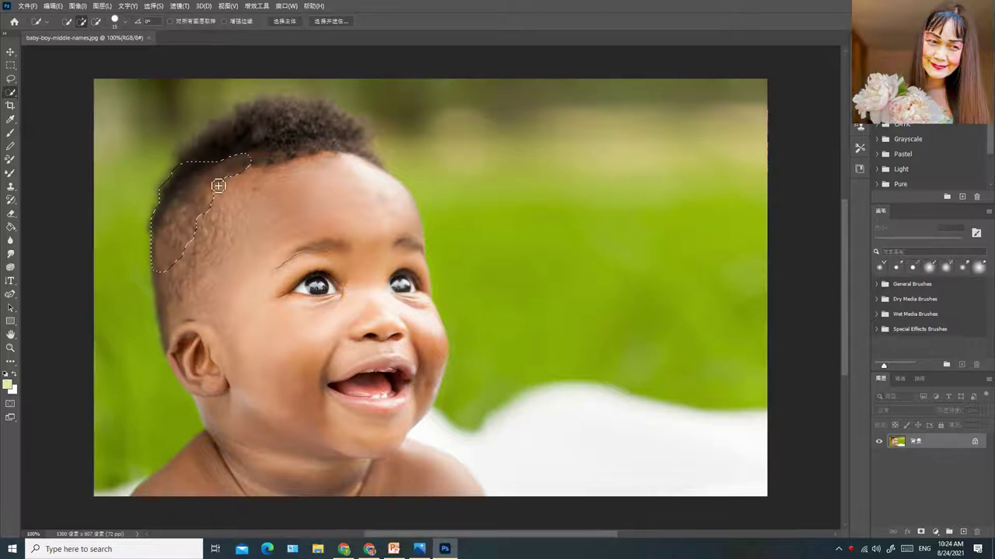
Enlarge the Quick Selection brush to 54 pixels and extend the selection over the baby's whole head, face and shoulders
left_click(124, 24)
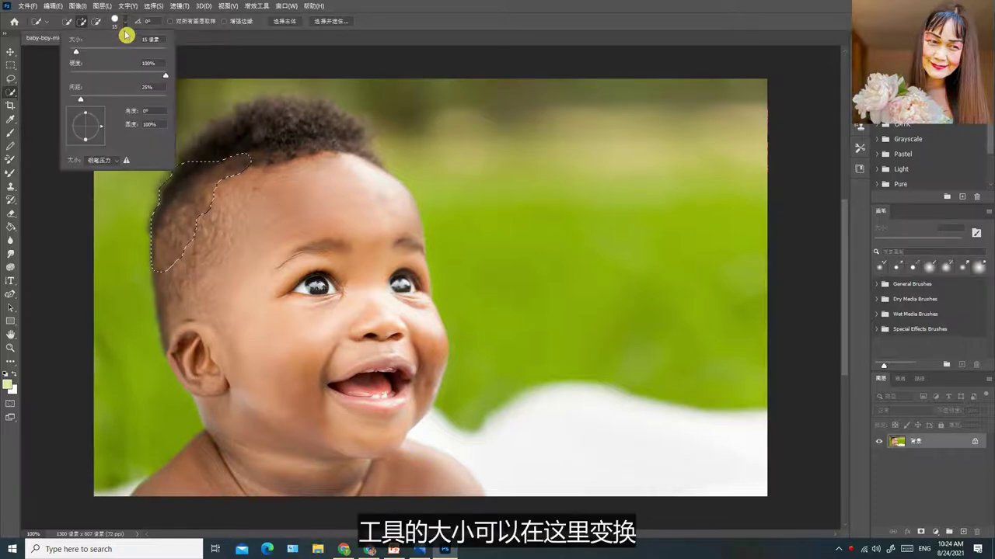
left_click_drag(80, 56, 96, 56)
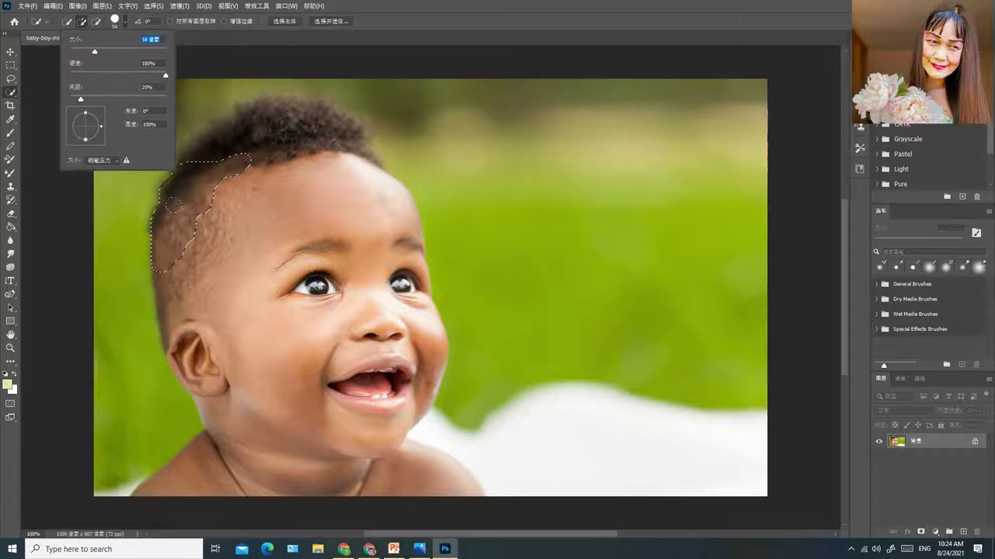
left_click(170, 199)
mouse_move(170, 199)
left_mouse_down()
mouse_move(223, 132)
mouse_move(264, 111)
mouse_move(313, 110)
mouse_move(323, 135)
mouse_move(267, 146)
mouse_move(213, 178)
mouse_move(184, 282)
left_mouse_up()
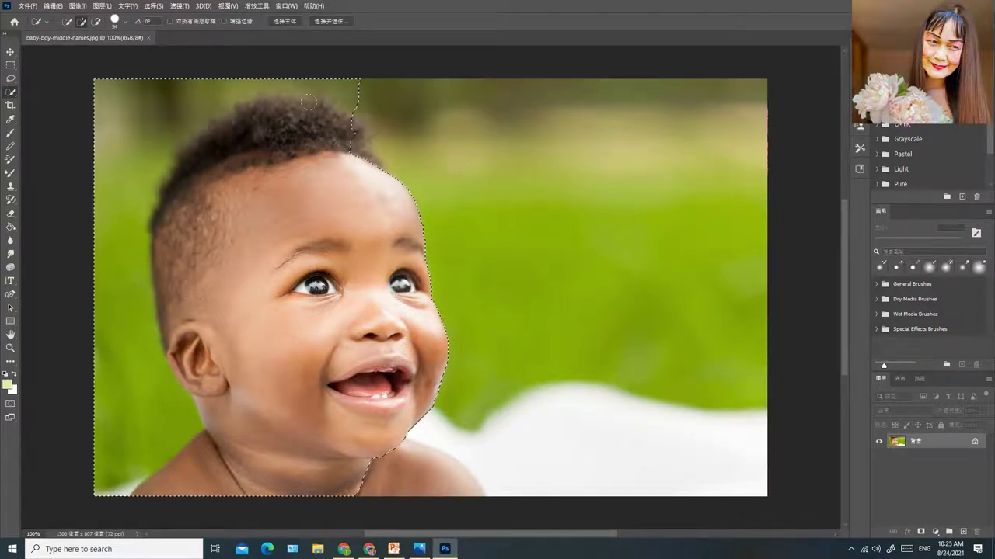
left_click_drag(326, 116, 330, 126)
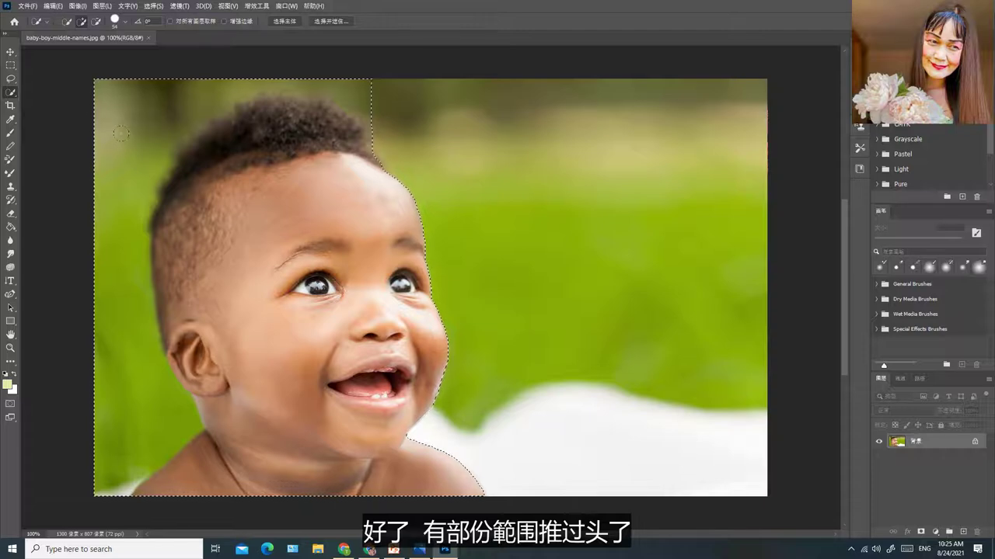
Subtract the background behind and above the baby's head from the selection, and return the Quick Selection tool to adding mode
left_click(98, 25)
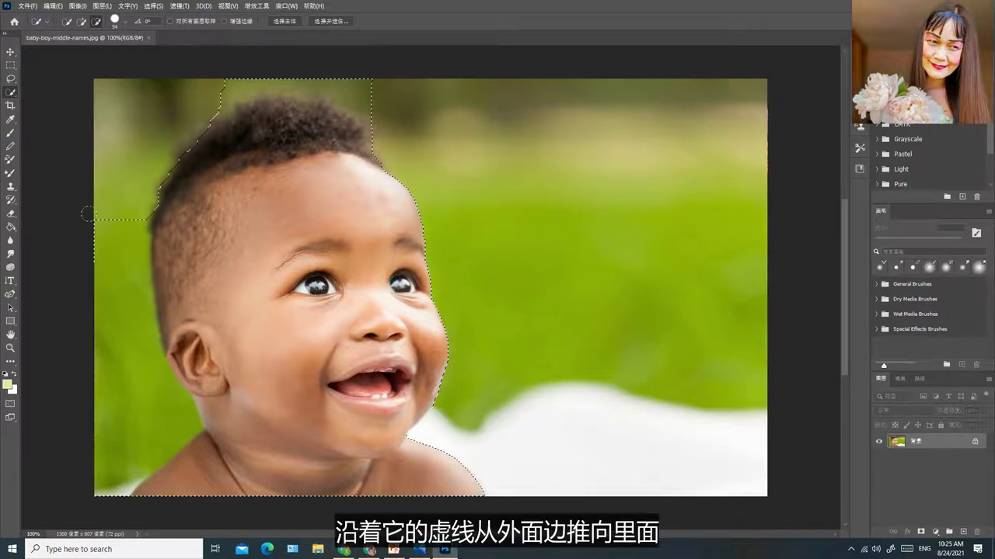
left_click_drag(87, 208, 87, 227)
left_click_drag(94, 276, 99, 305)
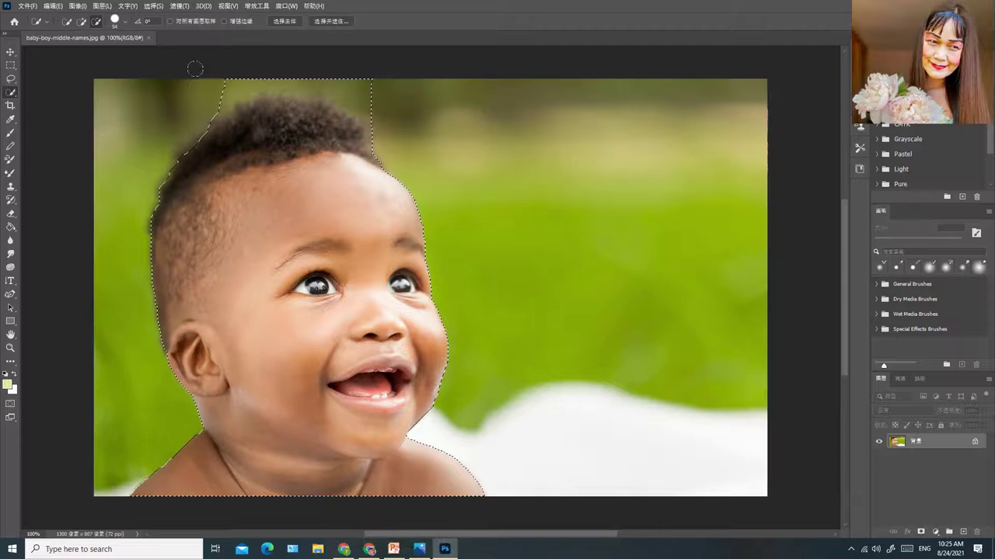
left_click_drag(195, 69, 355, 86)
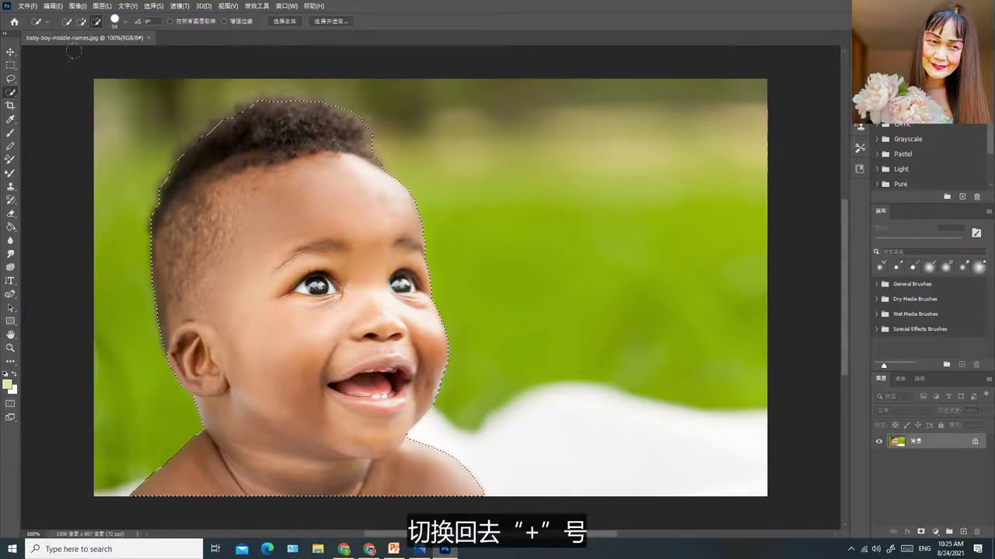
left_click(82, 21)
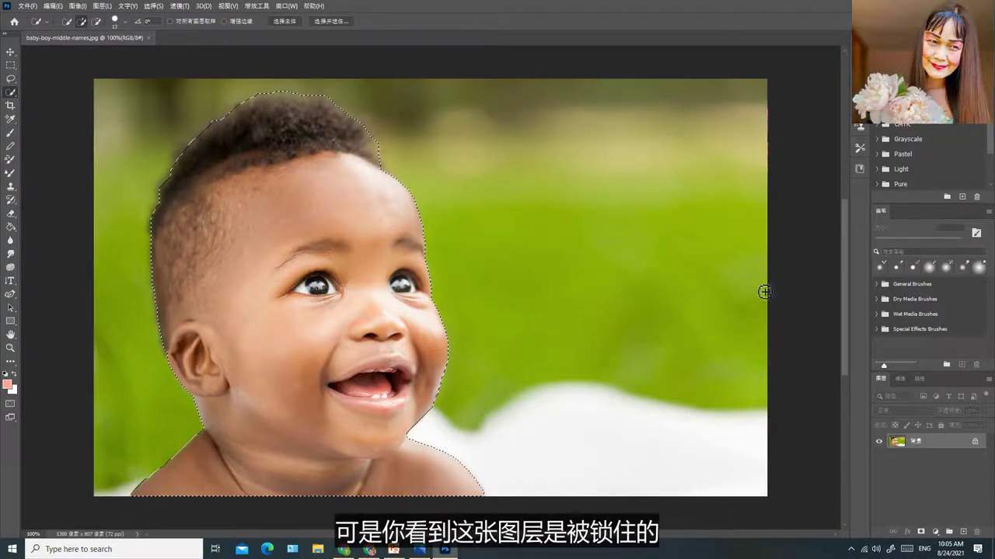
Unlock the background layer, delete the selected baby from it, and undo the deletion
left_click(976, 443)
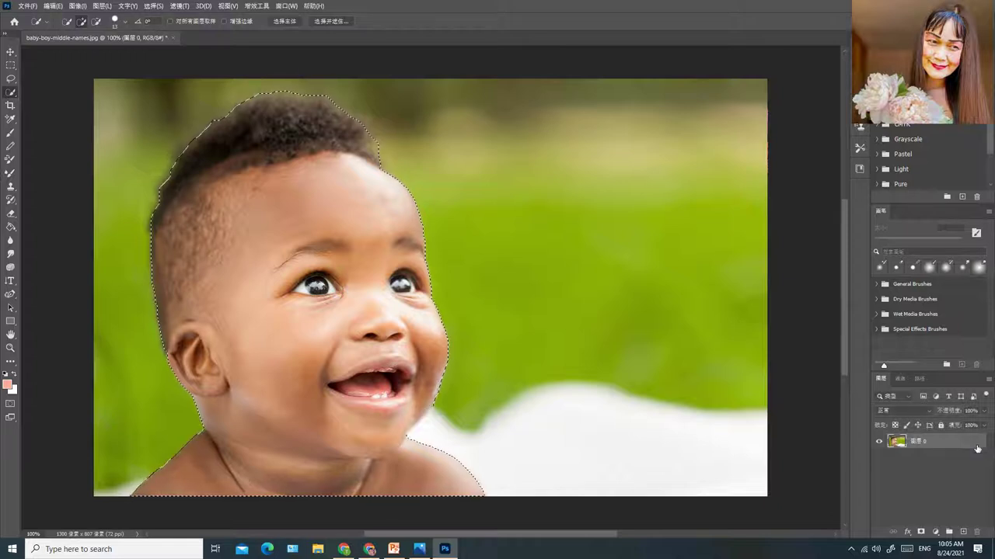
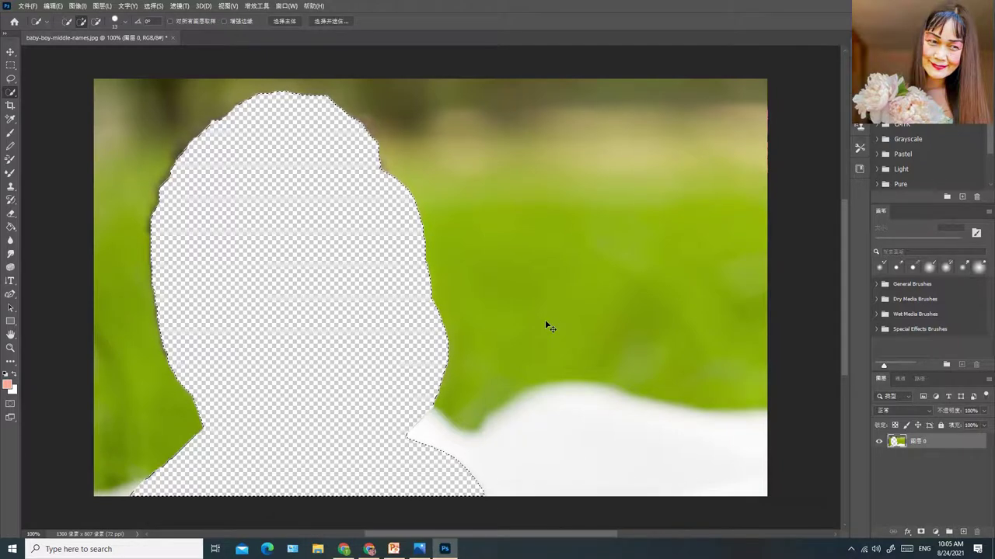
key("ctrl+z")
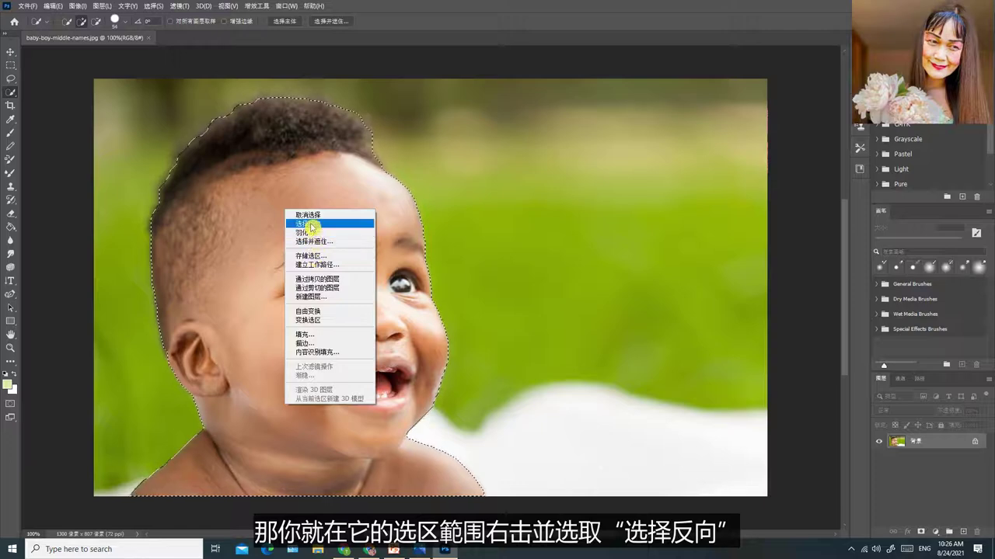
Invert the selection, unlock the background layer, and delete the background around the baby
left_click(307, 223)
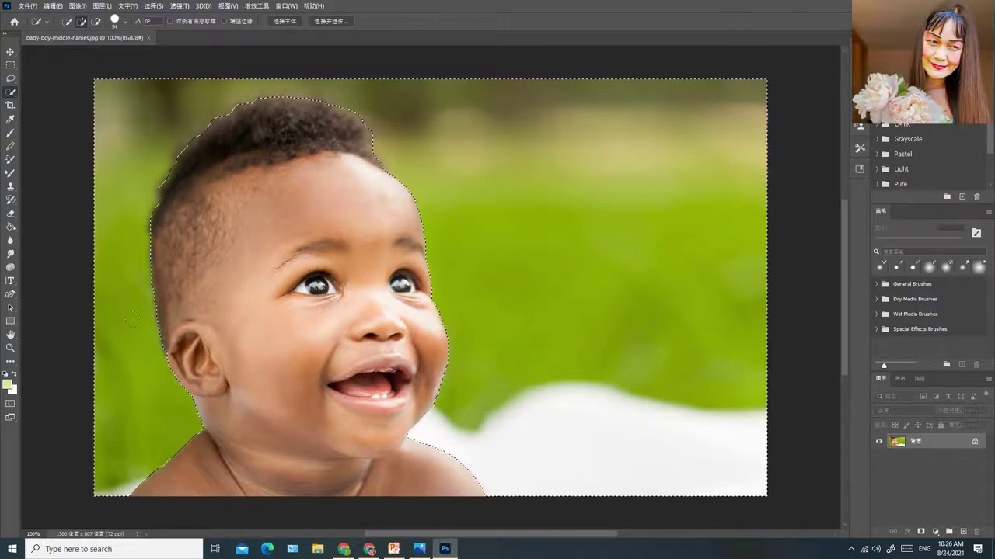
left_click(976, 443)
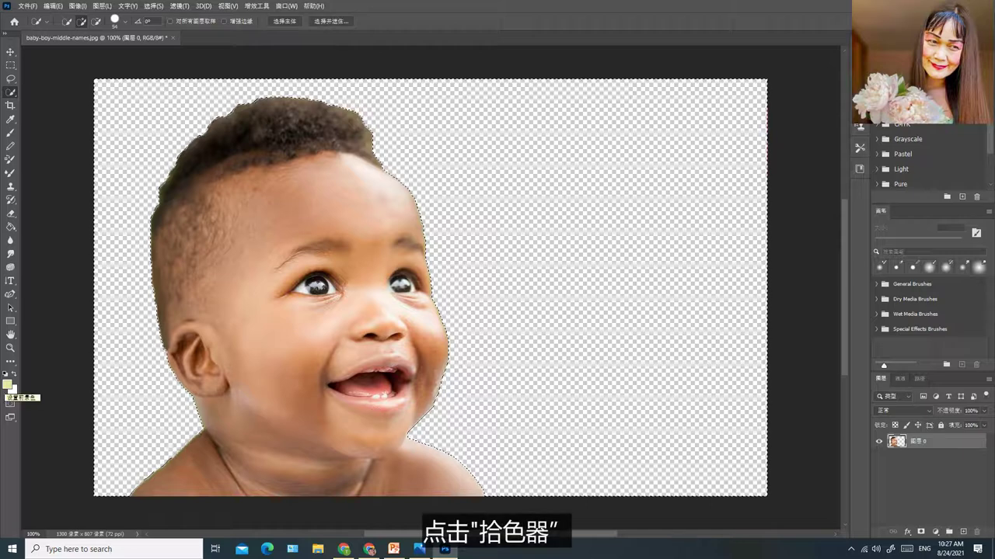
Set the foreground colour to the yellow-green d4df25
left_click(10, 388)
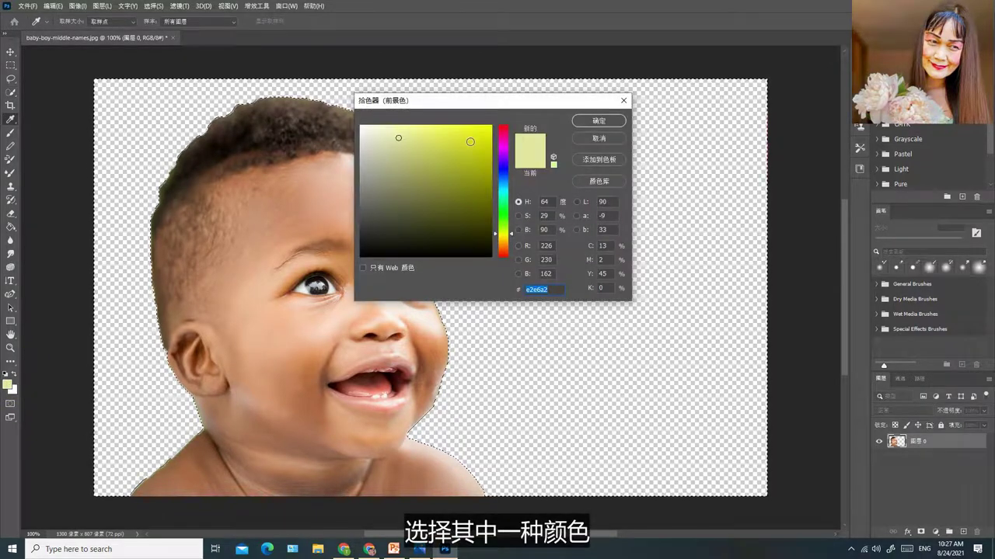
left_click(470, 141)
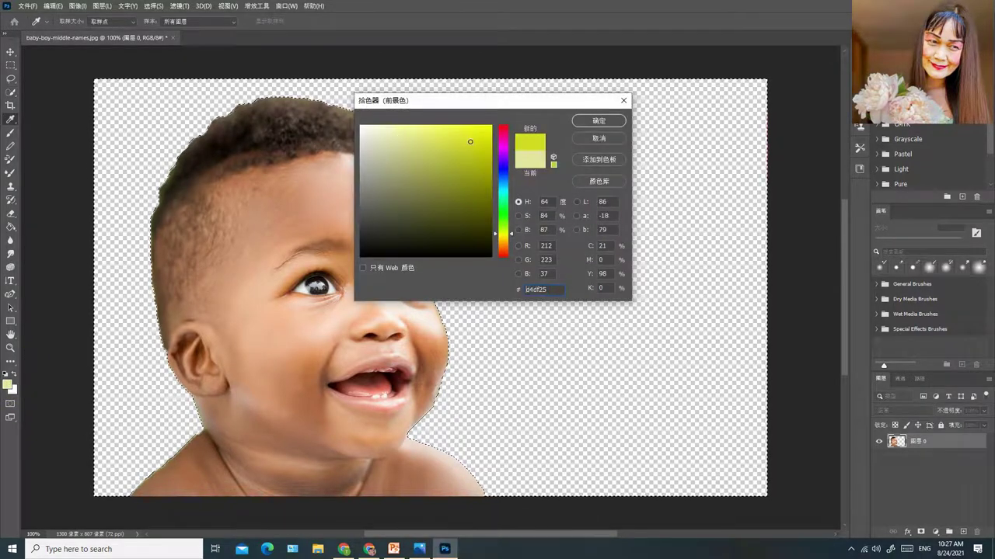
left_click(603, 123)
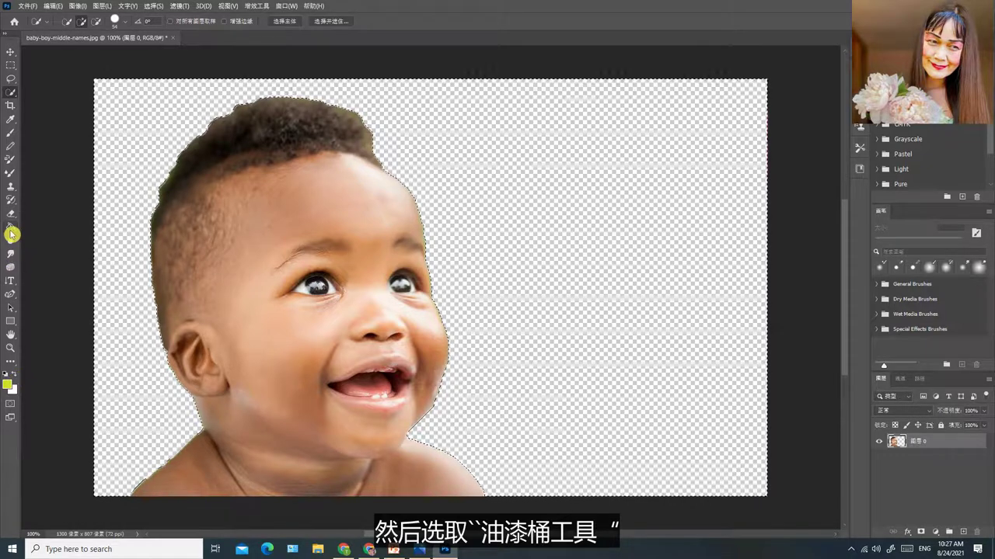
Fill the transparent area around the baby with the foreground colour using the Paint Bucket, and clear the selection
left_click_drag(11, 233, 54, 236)
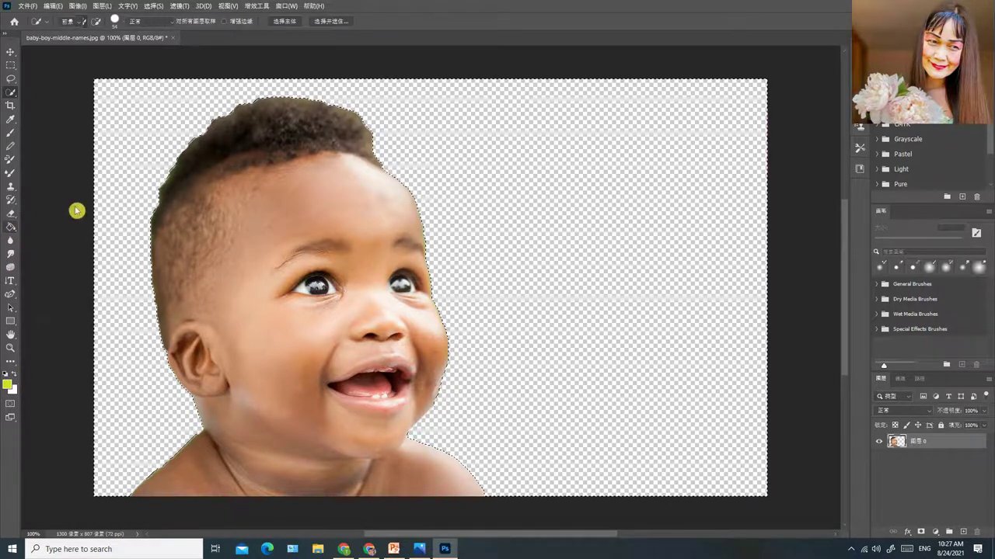
left_click(134, 122)
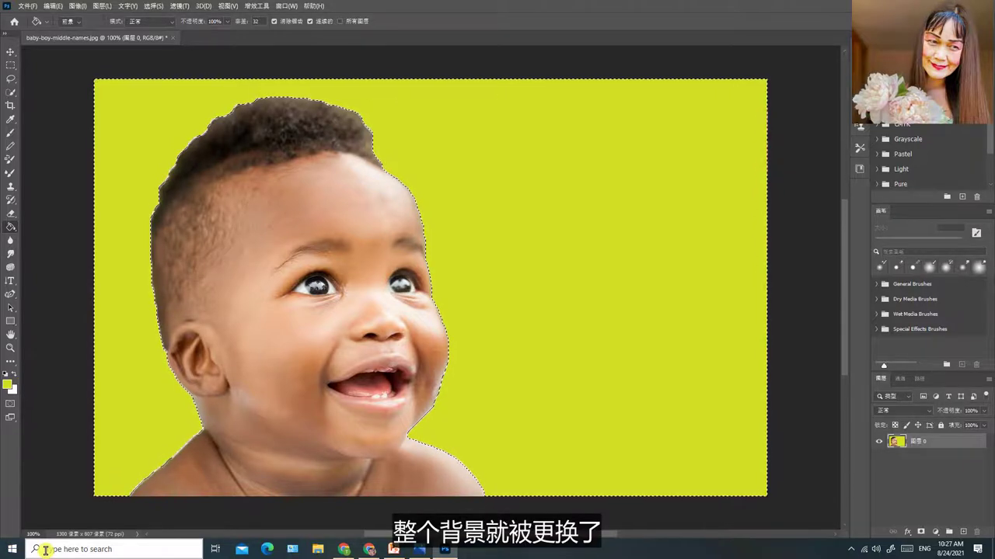
key("ctrl+d")
key("ctrl+d")
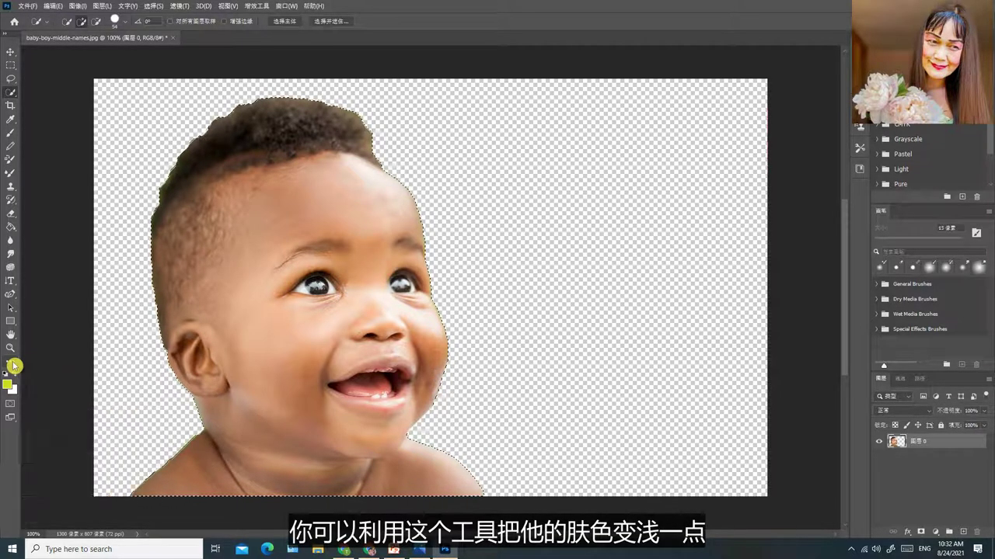
Lighten the baby's selected skin with the Dodge tool, brushing evenly over the forehead, face, neck and shoulders at 50% midtone exposure
left_click(14, 365)
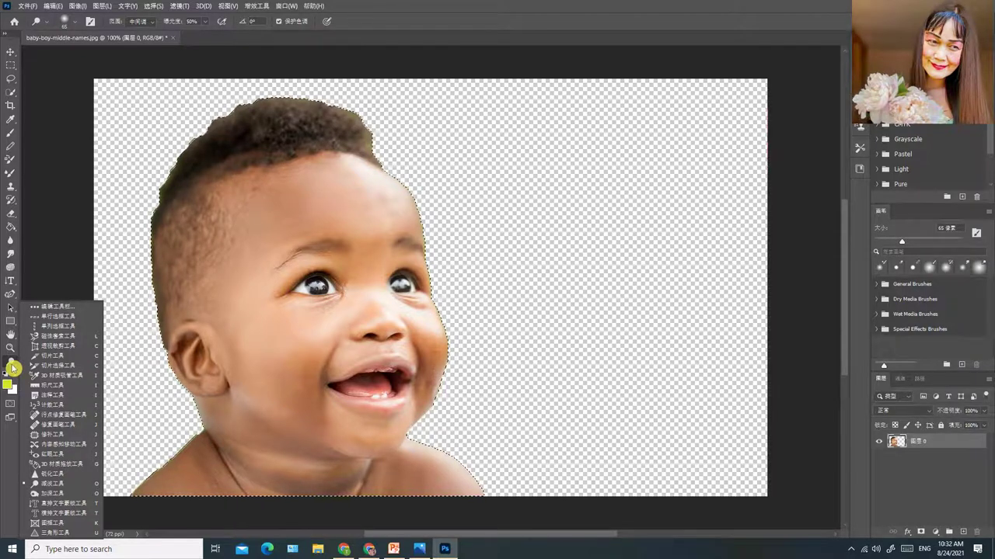
left_click(14, 368)
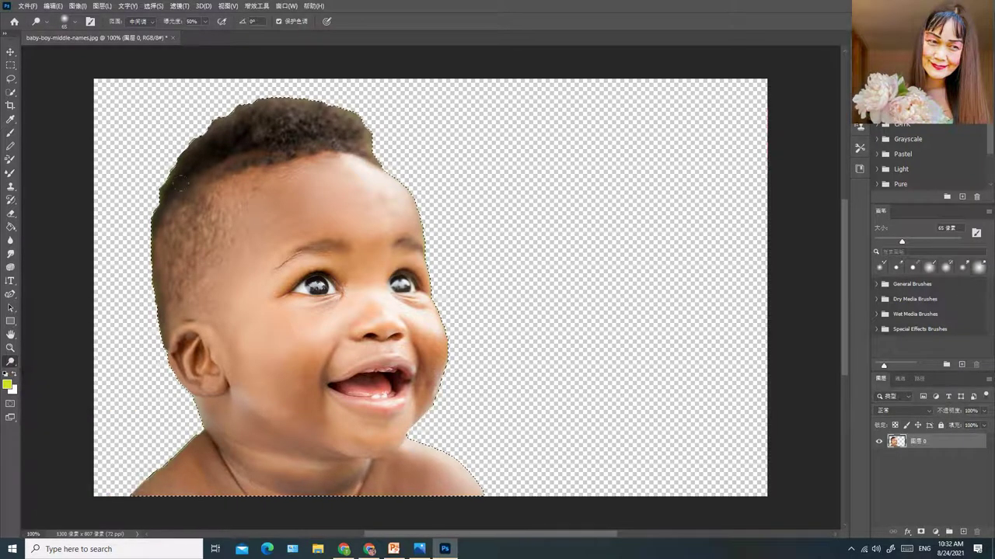
mouse_move(175, 191)
left_mouse_down()
mouse_move(217, 176)
mouse_move(201, 172)
left_mouse_up()
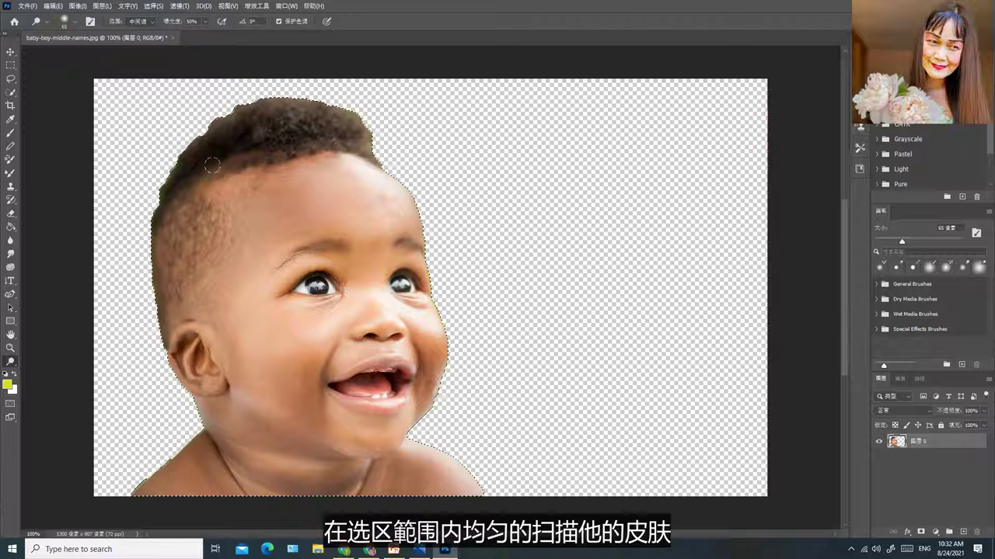
left_click_drag(303, 149, 240, 165)
mouse_move(354, 147)
left_mouse_down()
mouse_move(326, 175)
mouse_move(257, 187)
mouse_move(322, 204)
mouse_move(385, 185)
mouse_move(366, 186)
mouse_move(326, 219)
mouse_move(240, 244)
mouse_move(214, 210)
mouse_move(187, 245)
mouse_move(164, 233)
left_mouse_up()
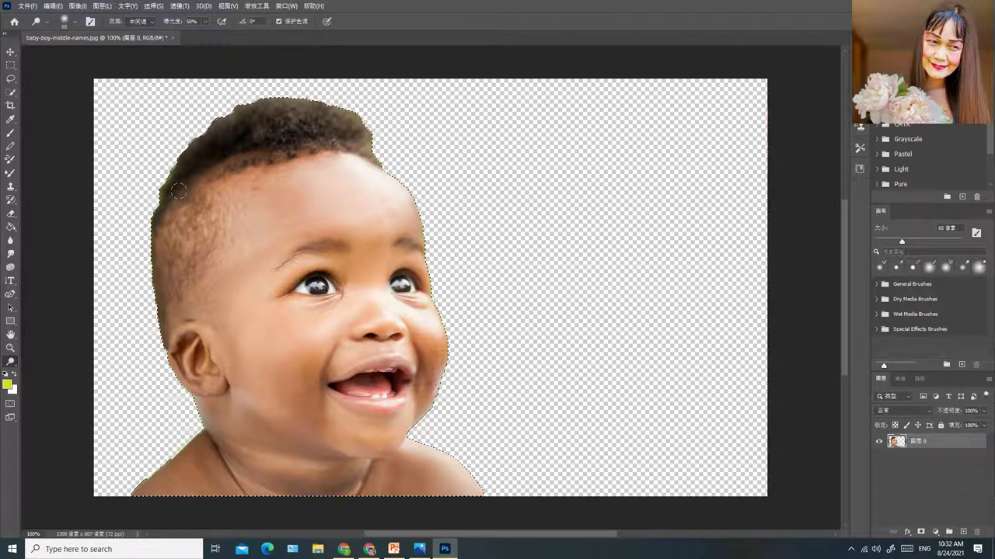
mouse_move(171, 264)
left_mouse_down()
mouse_move(249, 276)
mouse_move(179, 307)
mouse_move(226, 311)
mouse_move(210, 323)
mouse_move(233, 334)
mouse_move(276, 326)
mouse_move(266, 286)
mouse_move(244, 366)
mouse_move(297, 391)
mouse_move(393, 351)
mouse_move(442, 359)
left_mouse_up()
mouse_move(389, 375)
left_mouse_down()
mouse_move(364, 401)
mouse_move(436, 359)
mouse_move(424, 400)
left_mouse_up()
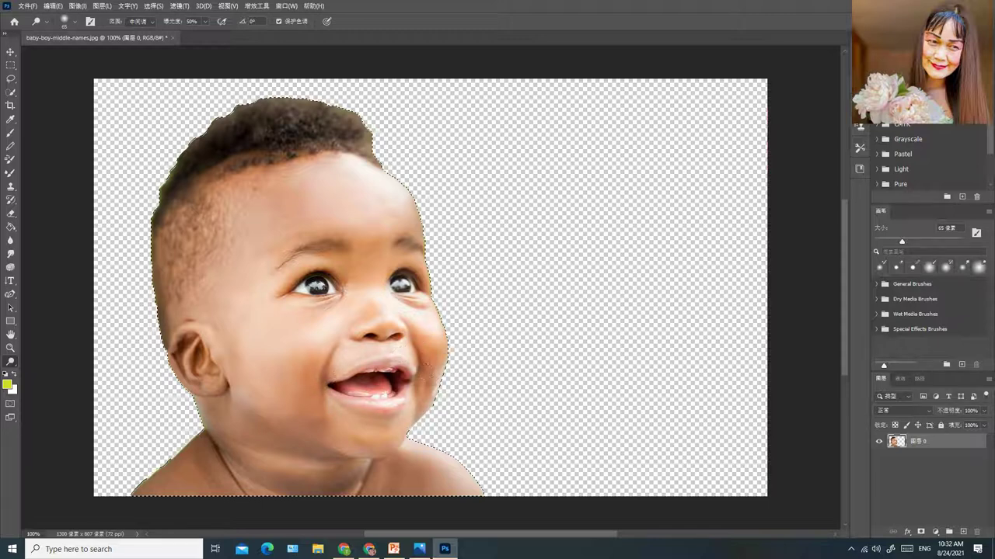
mouse_move(426, 364)
left_mouse_down()
mouse_move(357, 419)
mouse_move(388, 450)
mouse_move(386, 439)
mouse_move(257, 427)
mouse_move(261, 387)
mouse_move(196, 403)
mouse_move(222, 432)
mouse_move(193, 460)
mouse_move(377, 501)
mouse_move(366, 486)
mouse_move(427, 466)
mouse_move(455, 482)
left_mouse_up()
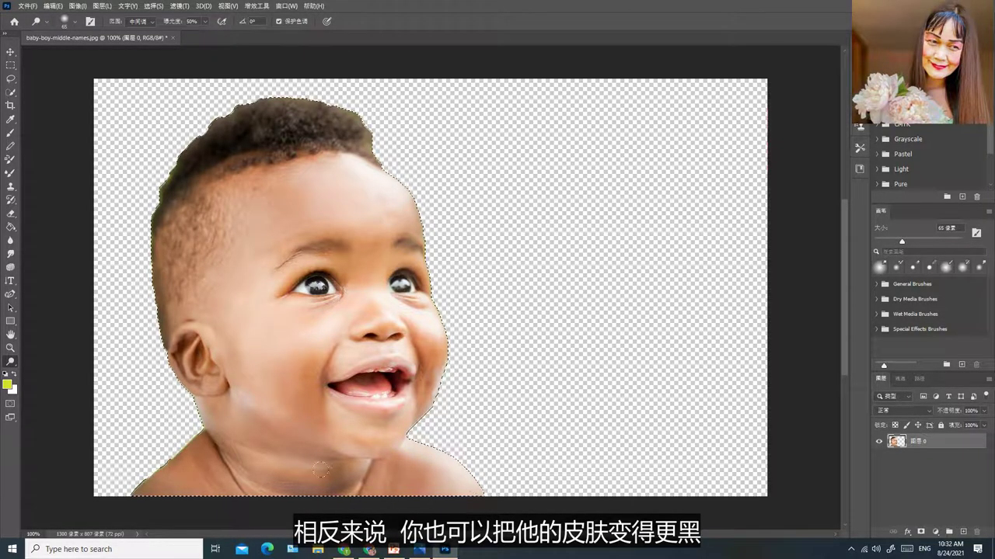
Darken the baby's selected skin with the Burn tool, brushing over the head, ear, neck and cheek at 50% midtone exposure
right_click(15, 365)
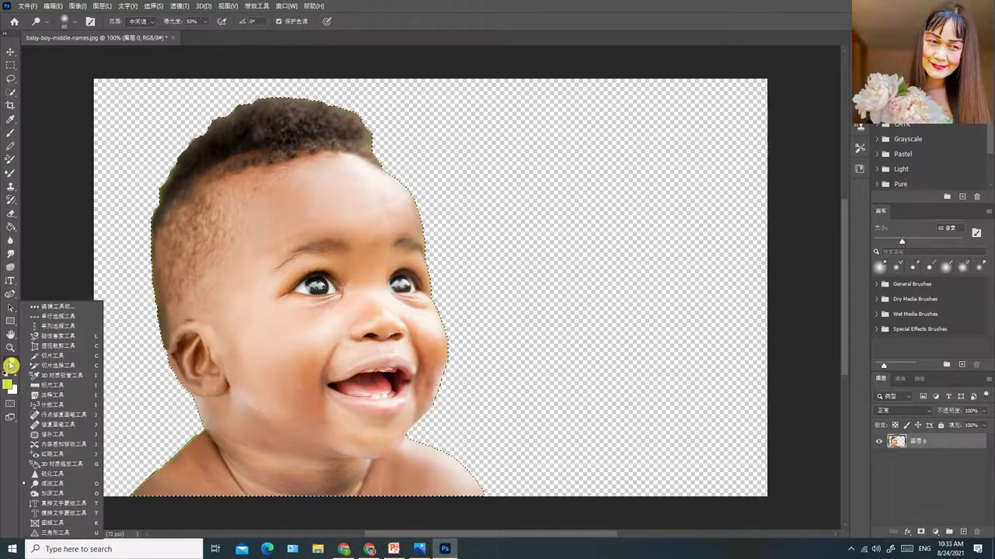
left_click(48, 494)
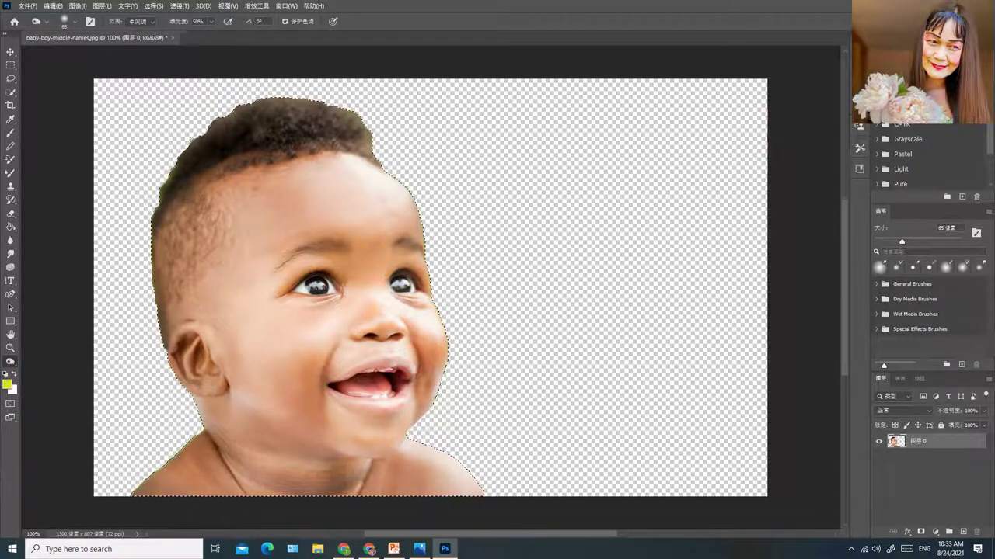
mouse_move(194, 198)
left_mouse_down()
mouse_move(247, 174)
mouse_move(354, 158)
mouse_move(203, 211)
mouse_move(203, 223)
mouse_move(225, 235)
mouse_move(215, 255)
mouse_move(233, 208)
mouse_move(281, 237)
mouse_move(231, 247)
mouse_move(344, 159)
mouse_move(288, 208)
mouse_move(278, 234)
mouse_move(222, 271)
mouse_move(246, 257)
mouse_move(238, 272)
mouse_move(216, 271)
mouse_move(238, 281)
mouse_move(214, 294)
mouse_move(244, 272)
mouse_move(195, 318)
mouse_move(264, 290)
mouse_move(192, 322)
mouse_move(206, 338)
mouse_move(241, 333)
mouse_move(223, 355)
mouse_move(230, 323)
mouse_move(236, 352)
mouse_move(214, 380)
mouse_move(236, 401)
mouse_move(263, 398)
mouse_move(228, 405)
left_mouse_up()
mouse_move(227, 439)
left_mouse_down()
mouse_move(273, 427)
mouse_move(256, 445)
mouse_move(348, 439)
mouse_move(374, 448)
mouse_move(336, 448)
mouse_move(385, 458)
mouse_move(347, 466)
mouse_move(366, 454)
mouse_move(349, 473)
mouse_move(213, 468)
mouse_move(250, 476)
left_mouse_up()
mouse_move(294, 435)
left_mouse_down()
mouse_move(297, 393)
mouse_move(289, 398)
mouse_move(282, 336)
left_mouse_up()
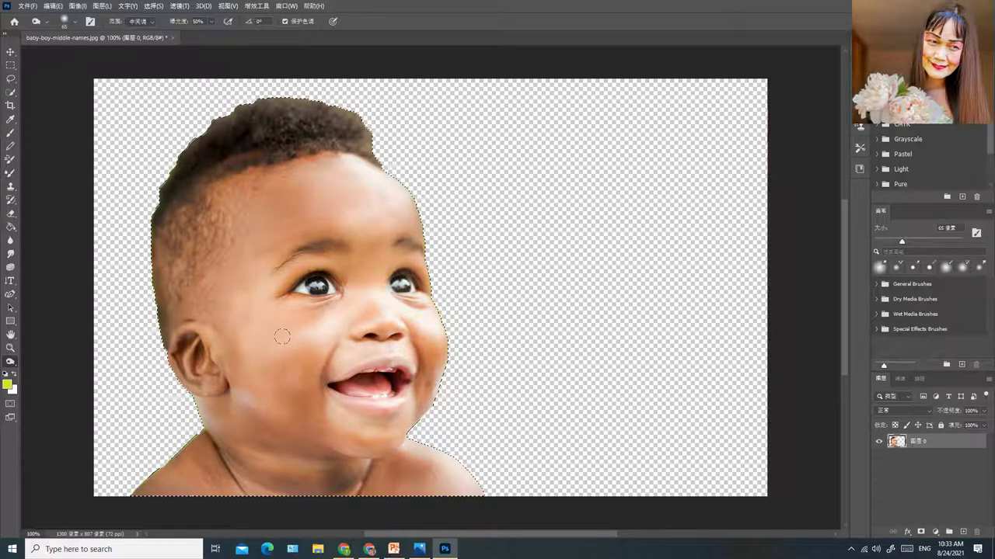
mouse_move(242, 290)
left_mouse_down()
mouse_move(181, 269)
mouse_move(392, 268)
mouse_move(327, 105)
mouse_move(210, 125)
left_mouse_up()
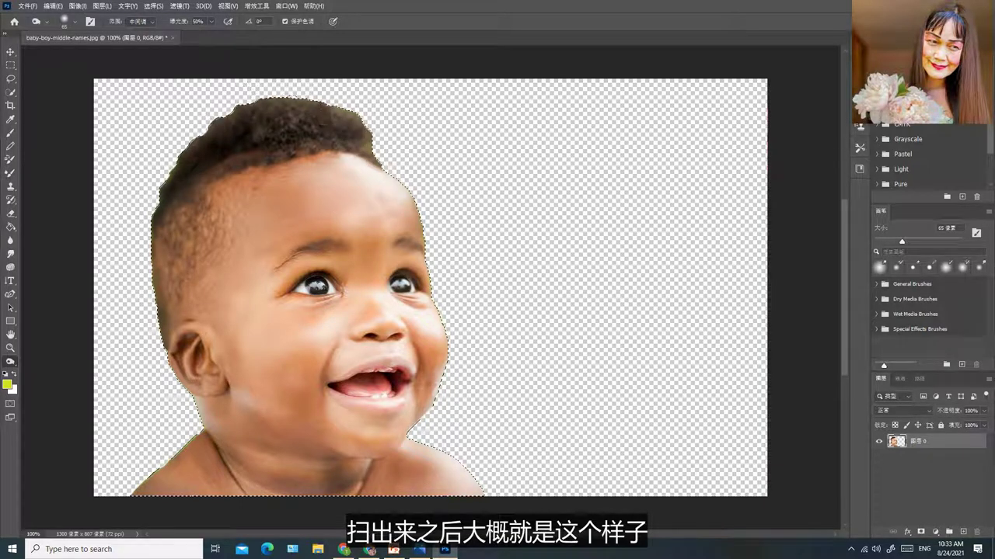
left_click_drag(163, 264, 170, 317)
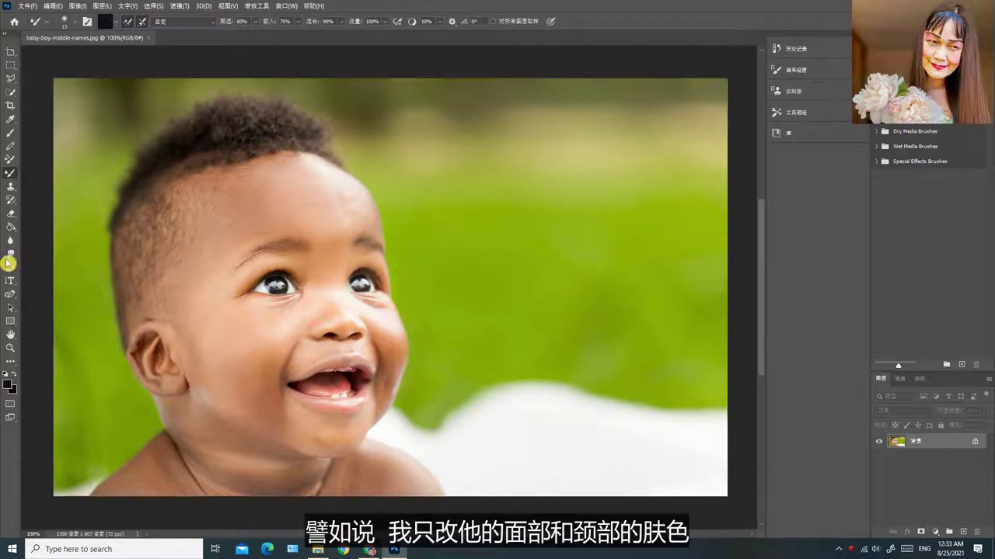
Select only the baby's face and neck in the original photo with the Quick Selection tool
right_click(11, 95)
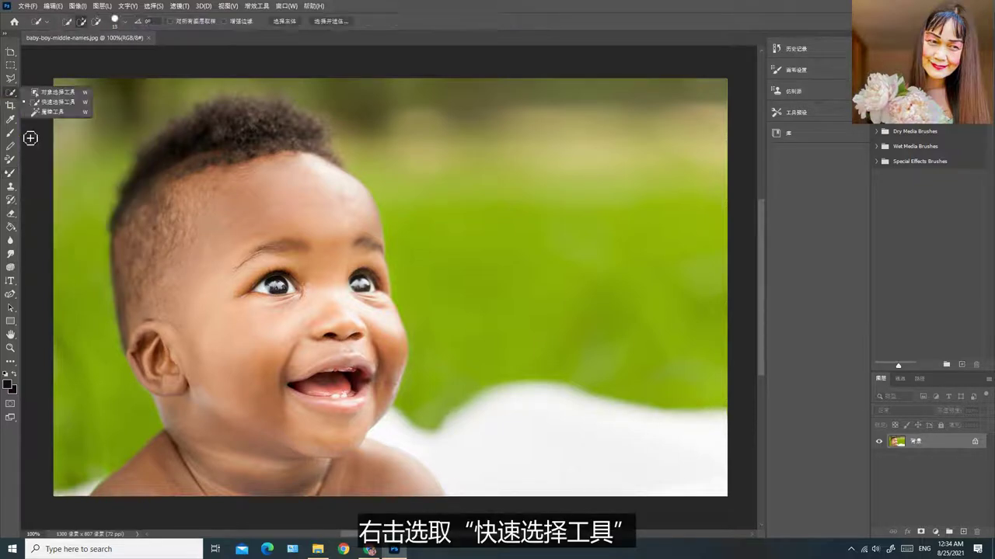
mouse_move(140, 272)
left_mouse_down()
mouse_move(133, 228)
mouse_move(141, 213)
left_mouse_up()
mouse_move(202, 198)
left_mouse_down()
mouse_move(289, 162)
mouse_move(319, 317)
mouse_move(274, 483)
left_mouse_up()
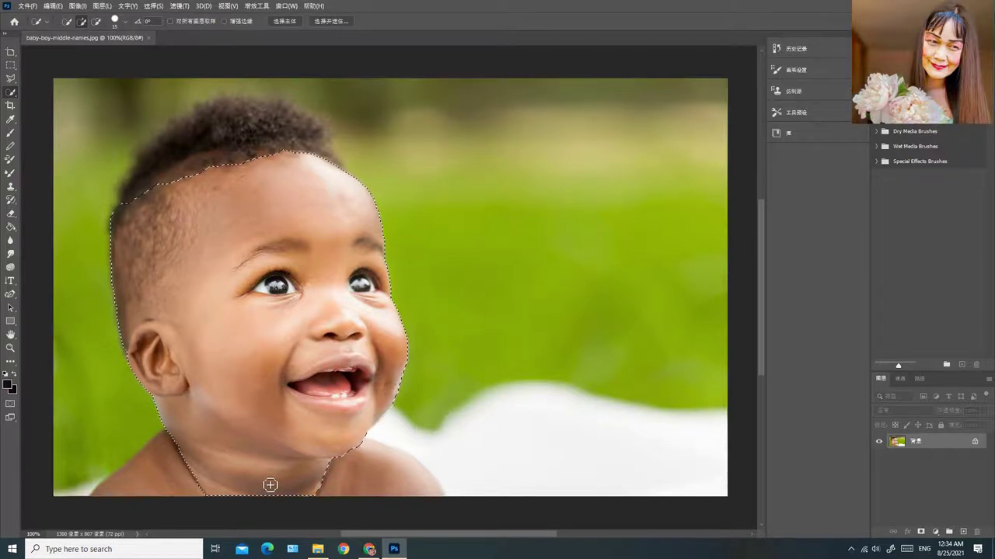
Set the foreground colour to the blue 1d29d0
left_click(10, 394)
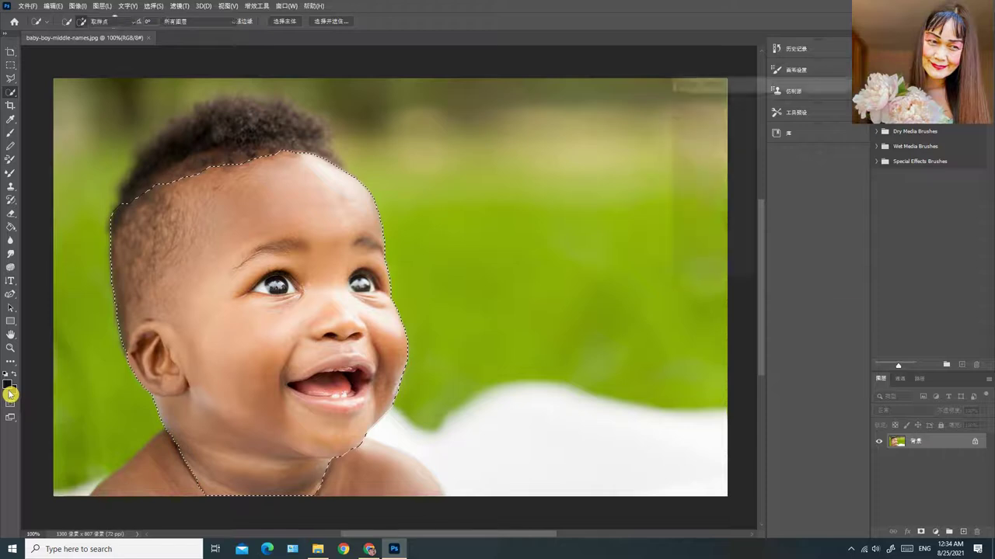
left_click(815, 151)
left_click_drag(763, 154, 787, 129)
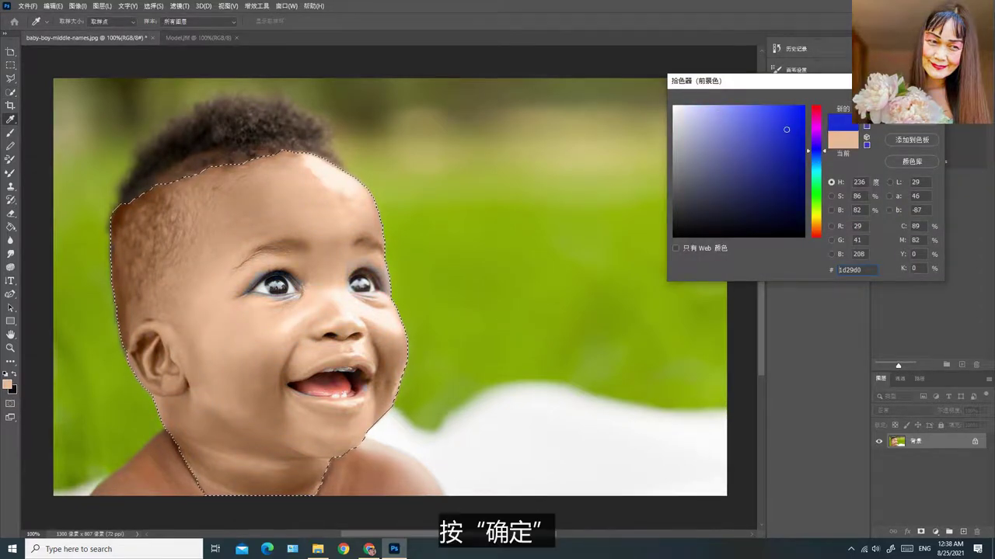
left_click(909, 97)
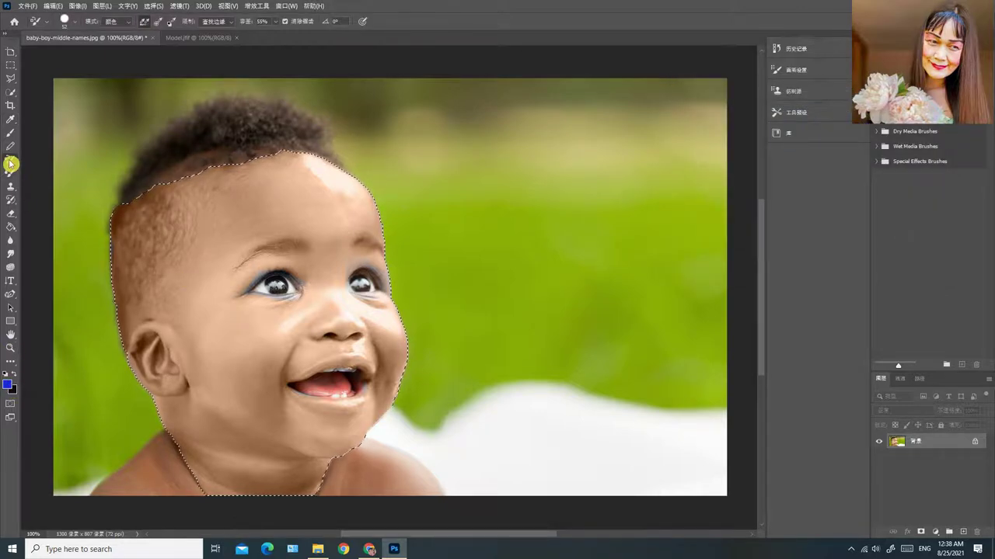
Recolour the selected face and neck blue with the Color Replacement tool, avoiding the eyes and the inside of the mouth
mouse_move(81, 212)
left_mouse_down()
mouse_move(174, 201)
mouse_move(297, 160)
mouse_move(227, 178)
left_mouse_up()
mouse_move(307, 190)
left_mouse_down()
mouse_move(341, 202)
mouse_move(380, 200)
mouse_move(296, 182)
mouse_move(319, 170)
left_mouse_up()
left_click_drag(343, 206, 173, 229)
mouse_move(96, 226)
left_mouse_down()
mouse_move(123, 265)
mouse_move(144, 242)
mouse_move(116, 281)
left_mouse_up()
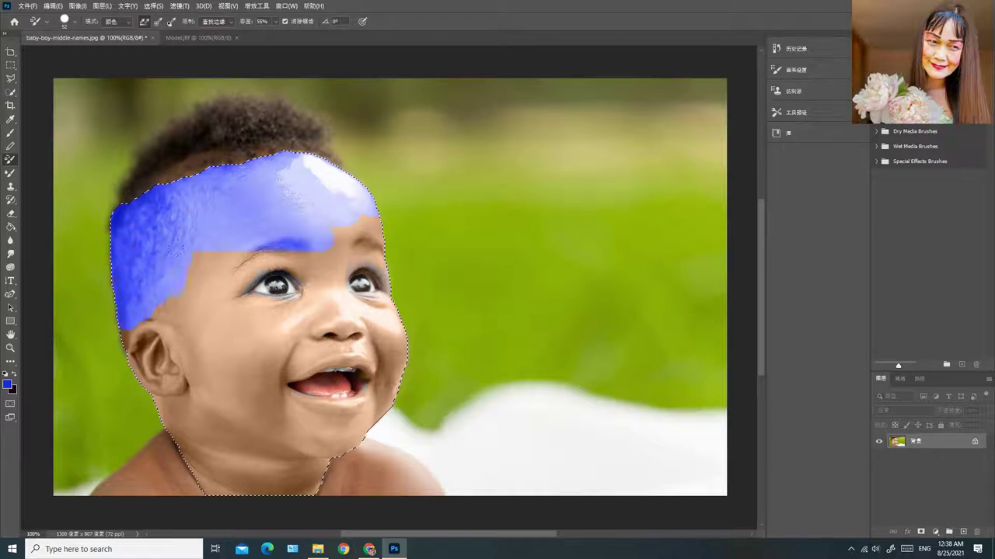
mouse_move(192, 245)
left_mouse_down()
mouse_move(204, 290)
mouse_move(220, 267)
mouse_move(217, 288)
mouse_move(277, 235)
mouse_move(273, 248)
mouse_move(334, 257)
mouse_move(317, 230)
mouse_move(325, 211)
mouse_move(345, 205)
mouse_move(362, 232)
mouse_move(348, 244)
mouse_move(410, 255)
mouse_move(360, 222)
left_mouse_up()
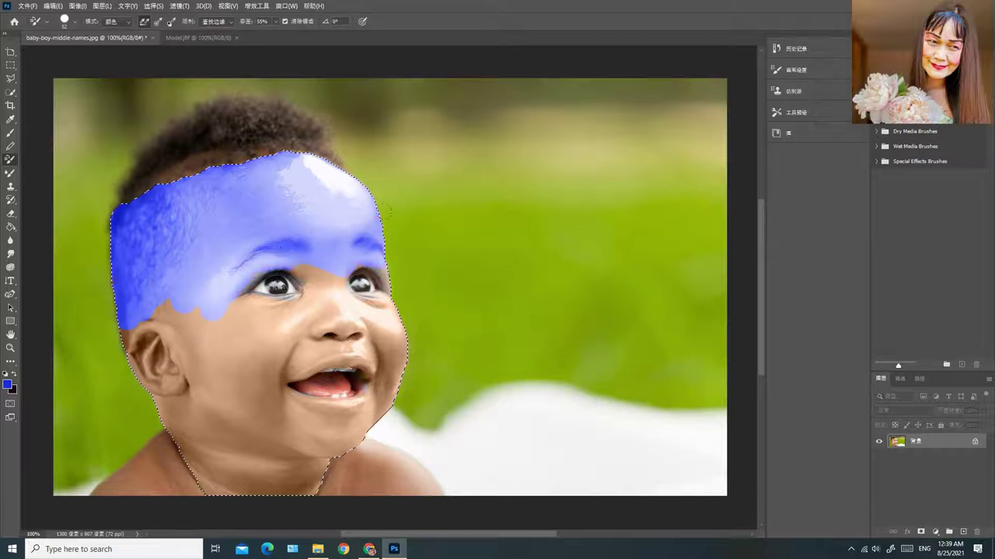
left_click_drag(171, 274, 152, 388)
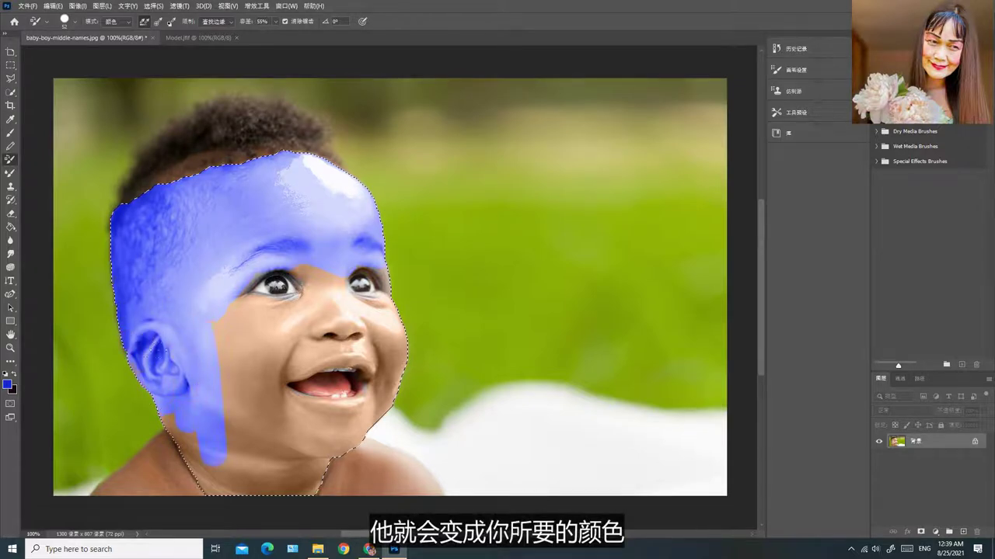
left_click_drag(185, 458, 173, 387)
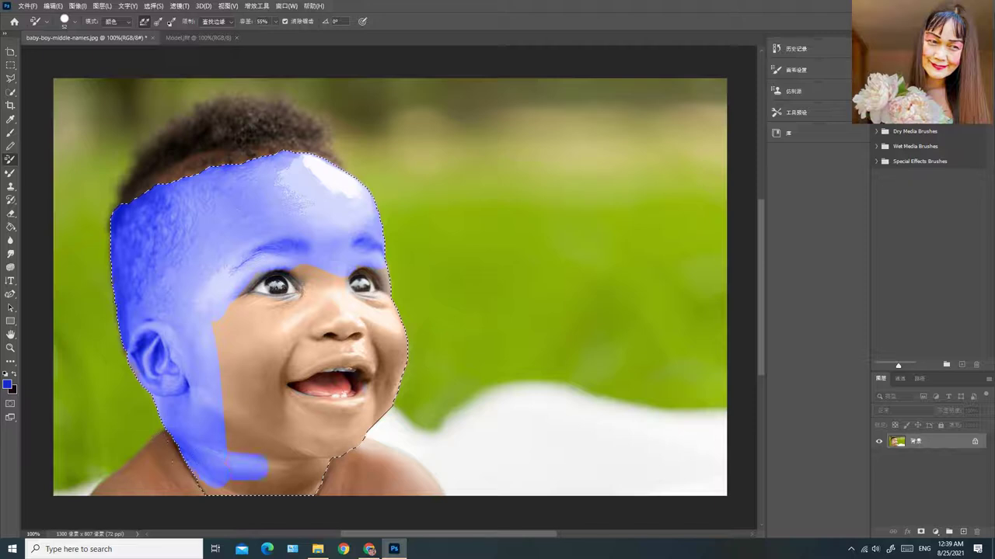
left_click_drag(196, 465, 230, 467)
mouse_move(281, 447)
left_mouse_down()
mouse_move(324, 448)
mouse_move(349, 436)
mouse_move(379, 407)
mouse_move(359, 414)
mouse_move(391, 341)
mouse_move(388, 321)
mouse_move(398, 342)
left_mouse_up()
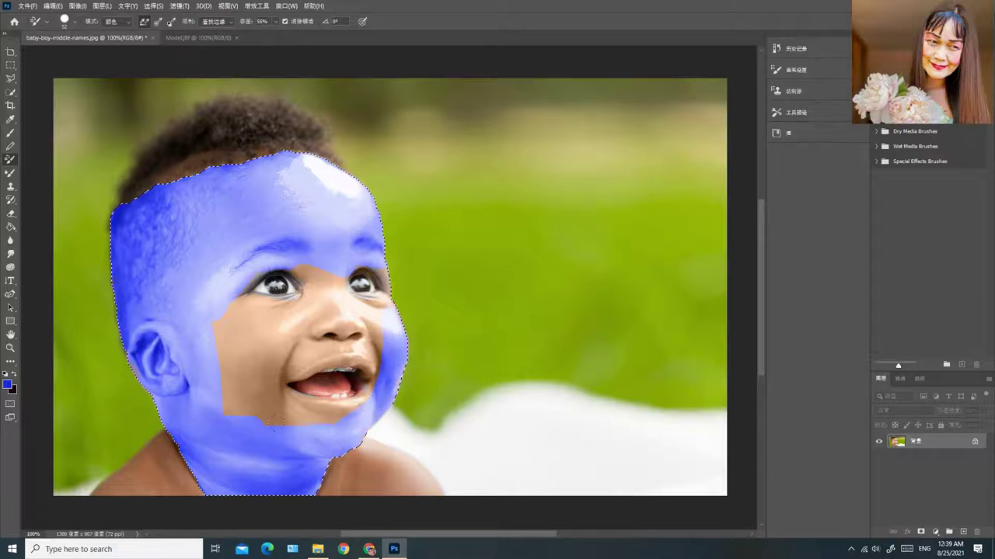
mouse_move(229, 412)
left_mouse_down()
mouse_move(233, 368)
mouse_move(266, 343)
mouse_move(177, 351)
mouse_move(220, 336)
mouse_move(182, 331)
mouse_move(217, 323)
mouse_move(221, 309)
mouse_move(308, 302)
mouse_move(309, 283)
mouse_move(308, 292)
mouse_move(331, 295)
mouse_move(325, 279)
mouse_move(337, 298)
mouse_move(330, 281)
mouse_move(311, 313)
left_mouse_up()
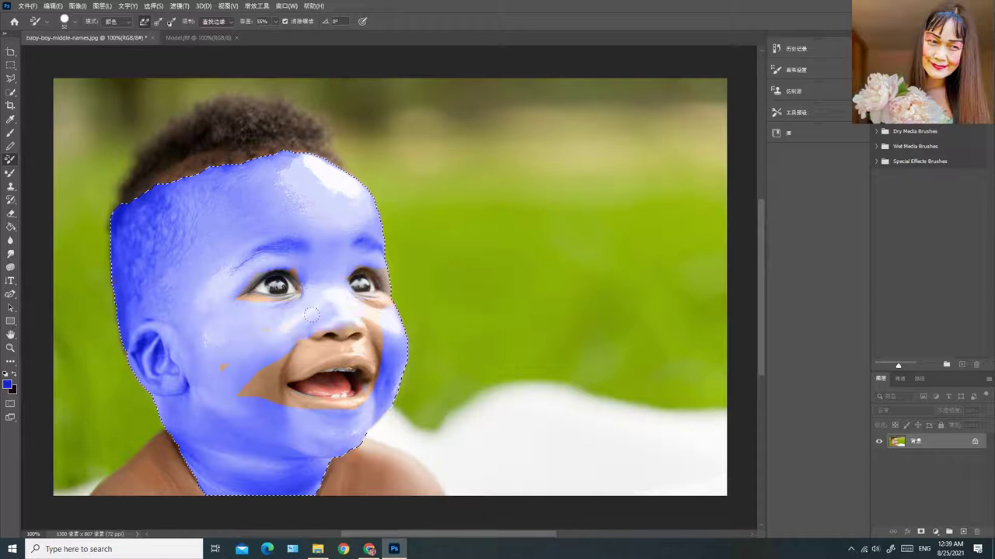
left_click_drag(394, 317, 371, 313)
mouse_move(321, 347)
left_mouse_down()
mouse_move(252, 373)
mouse_move(299, 330)
left_mouse_up()
left_click_drag(225, 373, 276, 402)
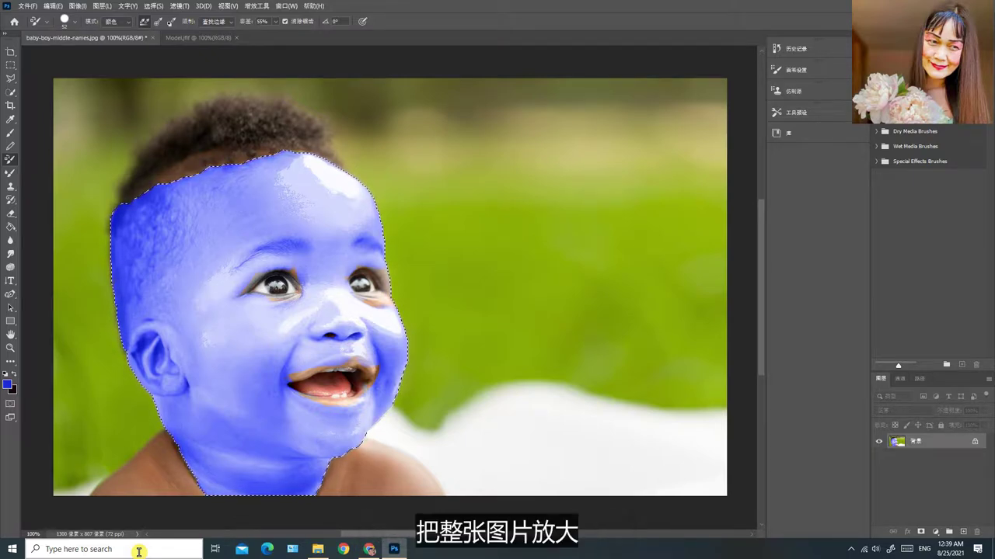
Zoom the image out in fixed steps to 33.33% and back in to 100%
key("ctrl+minus")
key("ctrl+minus")
key("ctrl+minus")
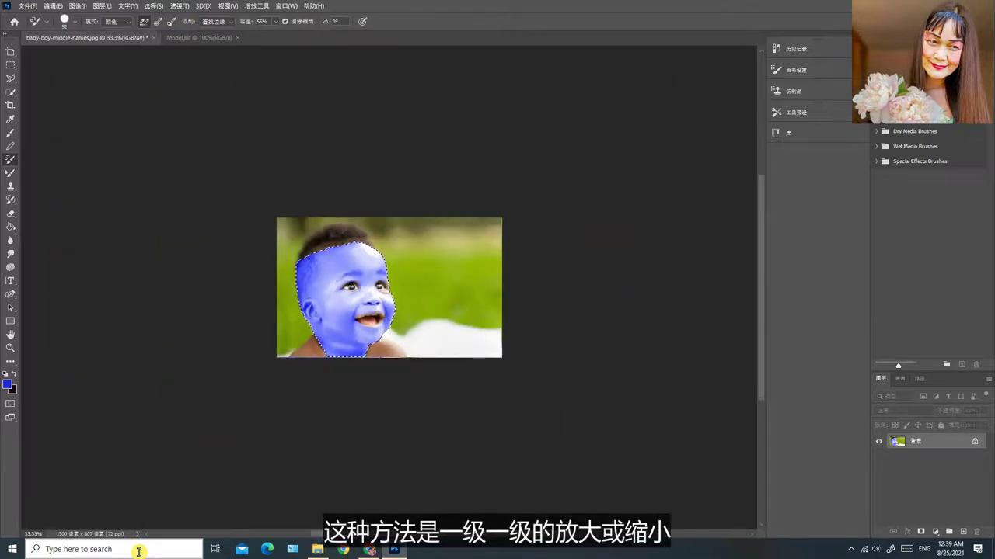
key("ctrl+plus")
key("ctrl+plus")
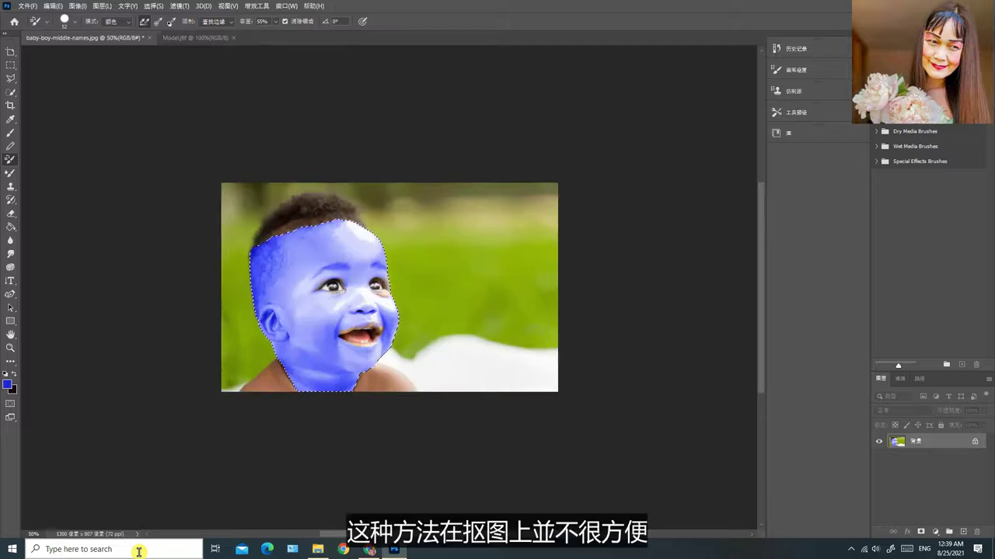
key("ctrl+plus")
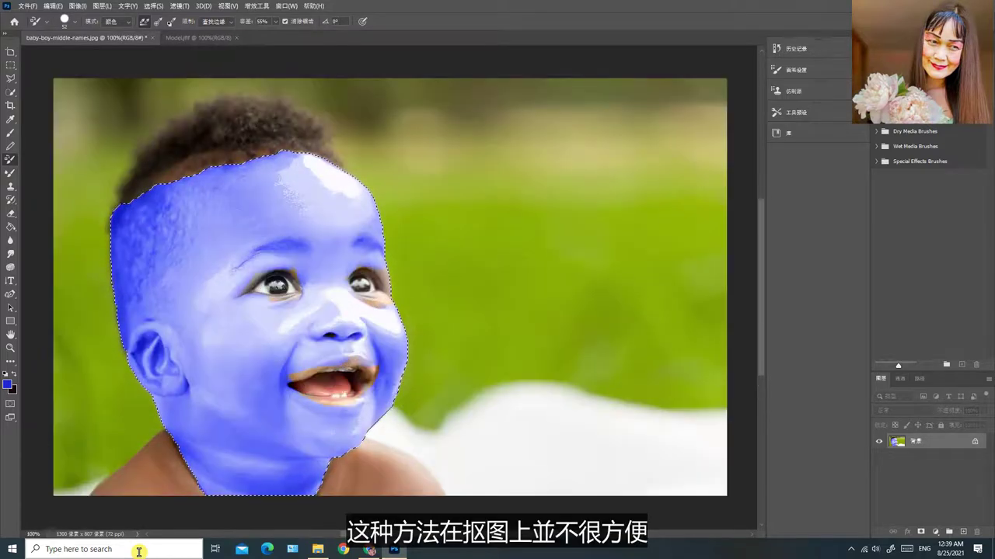
Clear the face selection and switch to the Quick Selection tool
key("ctrl+d")
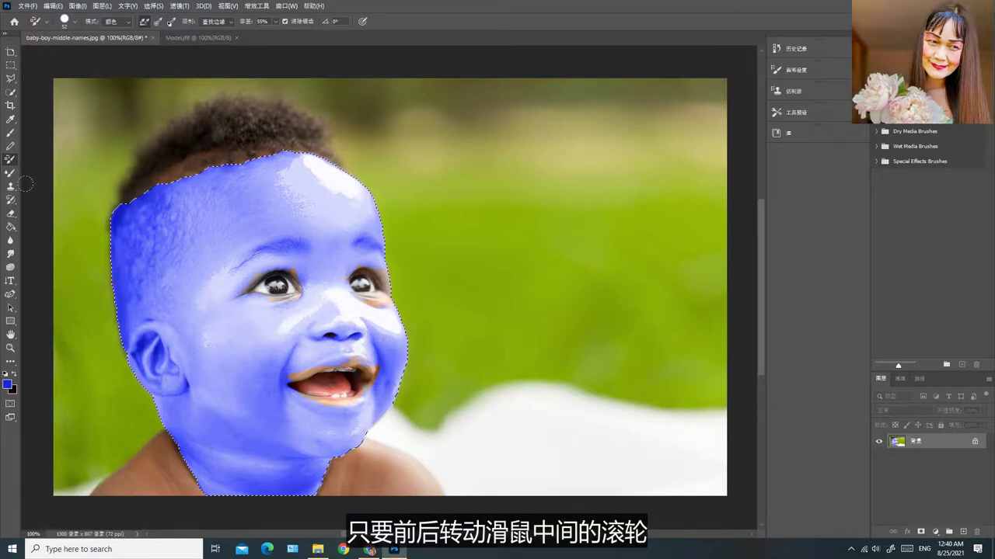
key("ctrl+d")
key("w")
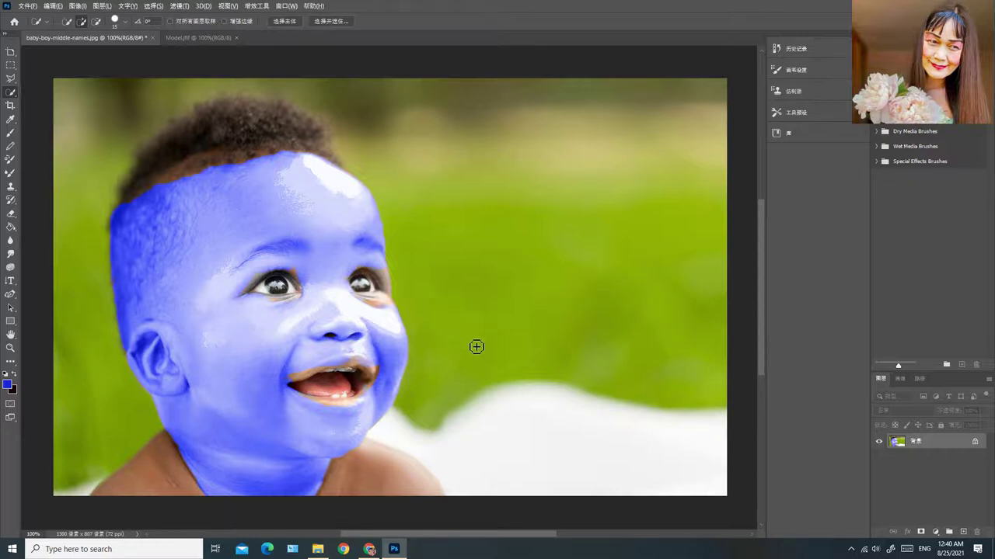
Zoom the image smoothly out to about 24%, in to about 380% around the shoulder, and partly back out
scroll(477, 346, "down", 5)
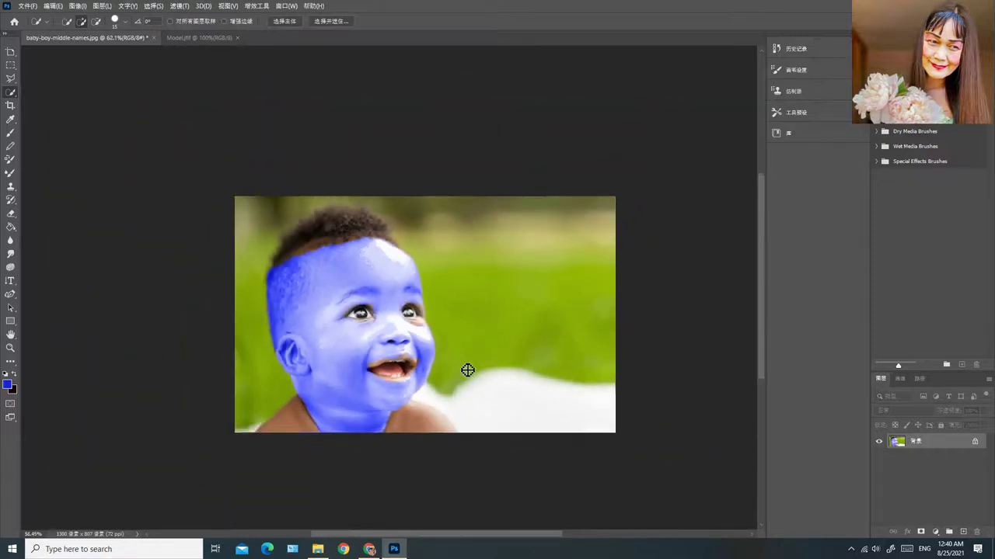
scroll(468, 368, "down", 5)
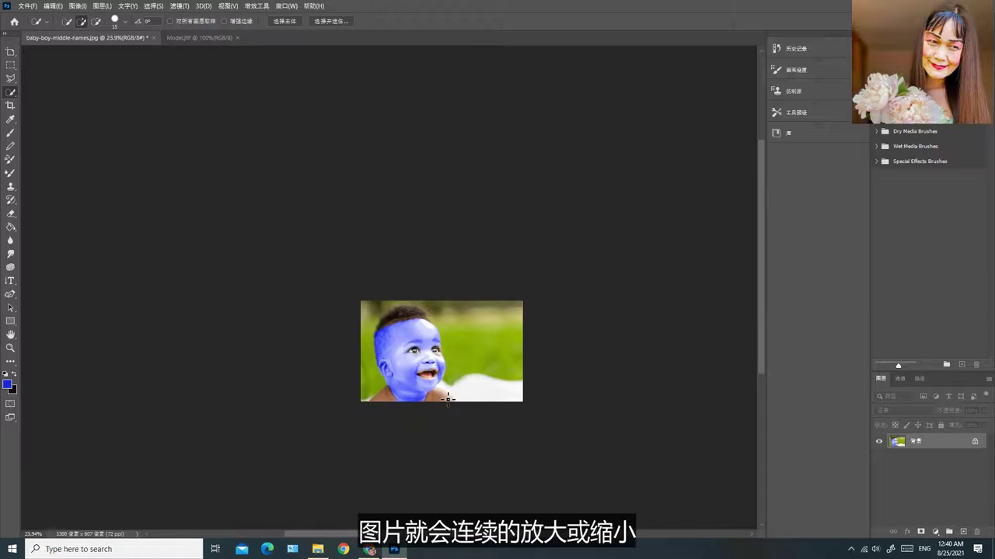
scroll(448, 400, "up", 5)
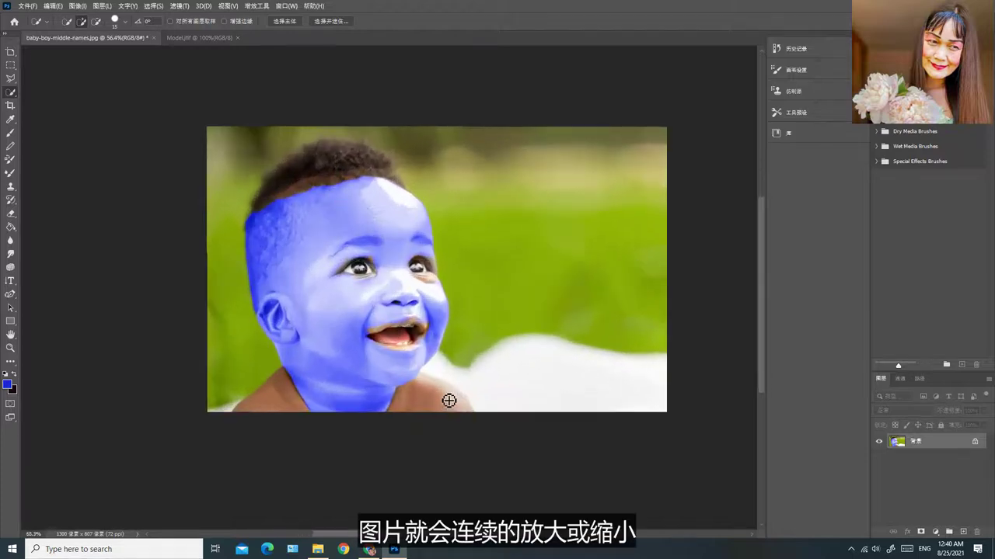
scroll(448, 400, "up", 5)
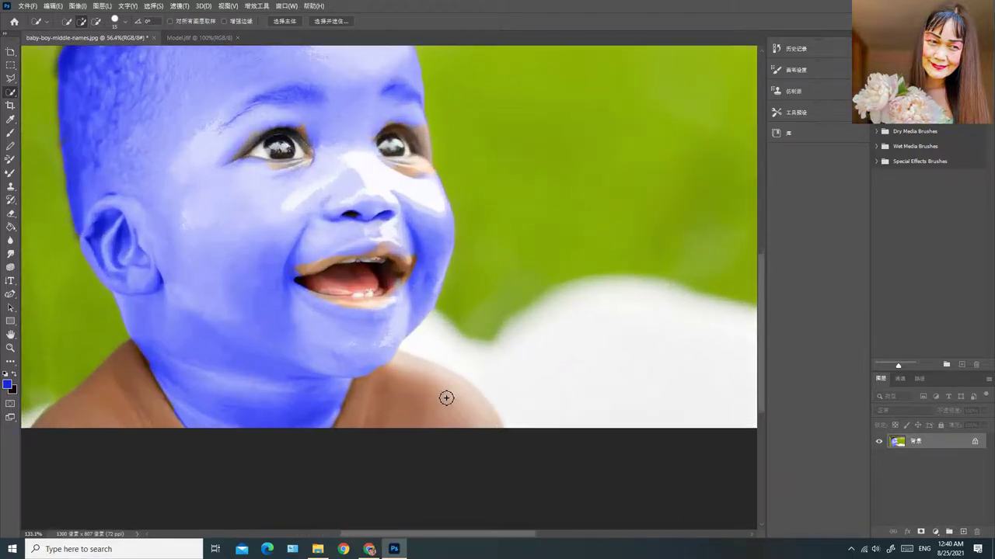
scroll(446, 398, "up", 5)
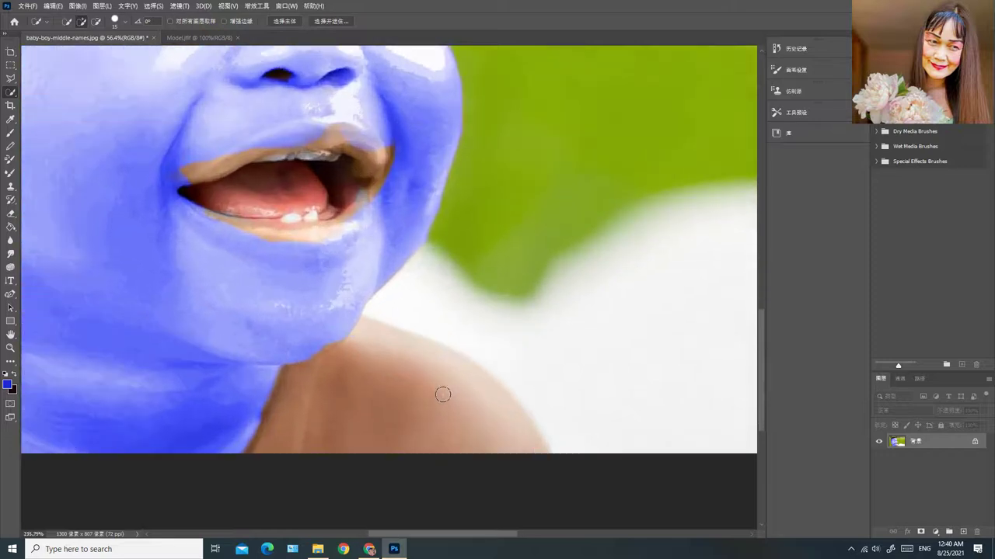
scroll(442, 395, "up", 4)
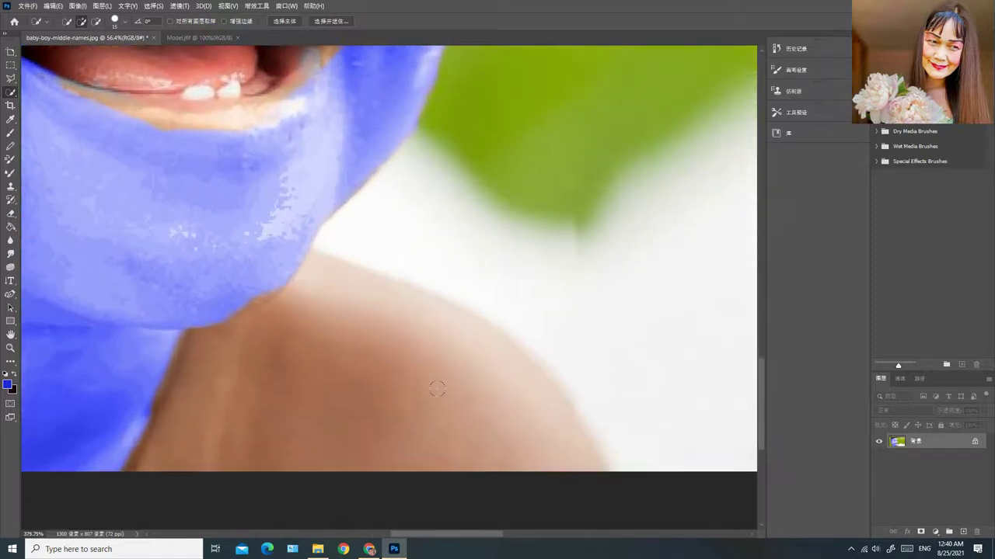
scroll(438, 390, "down", 3)
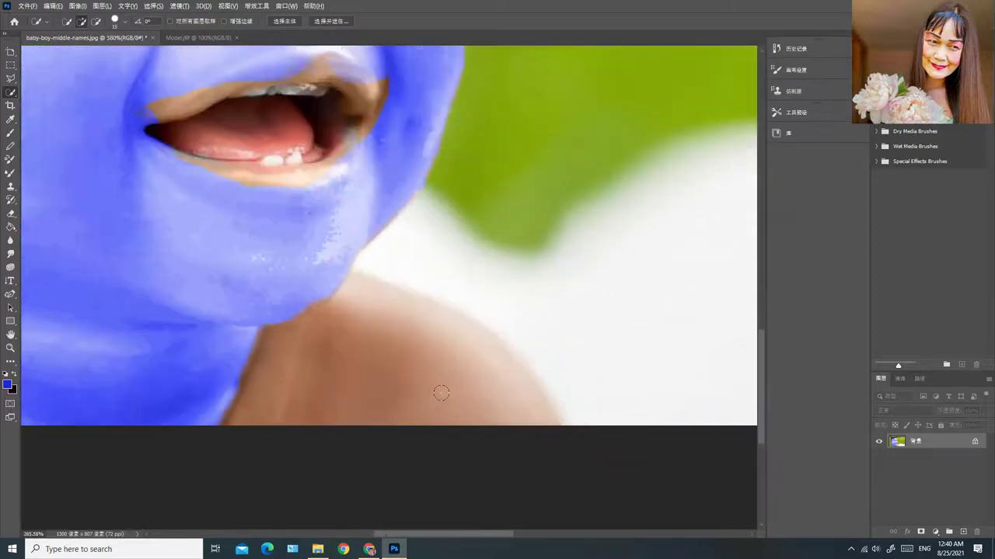